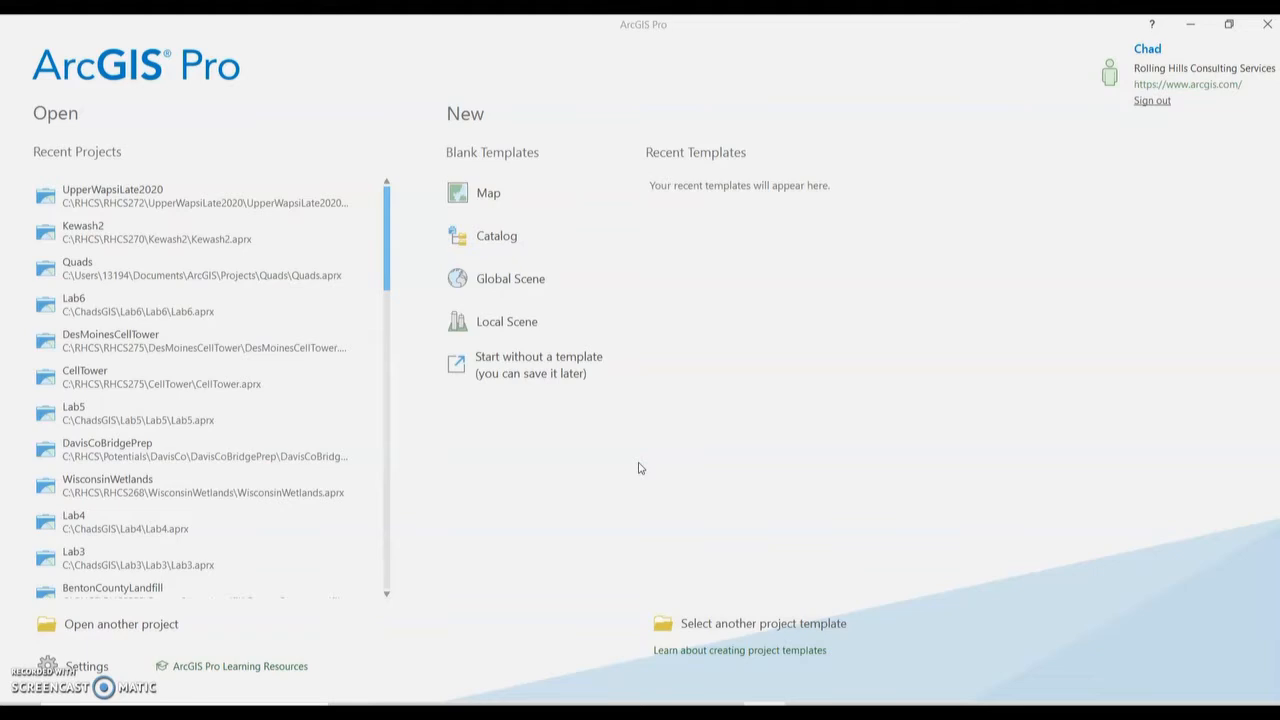
Open the recent project Lab5
left_click(634, 452)
left_click(618, 447)
left_click(118, 415)
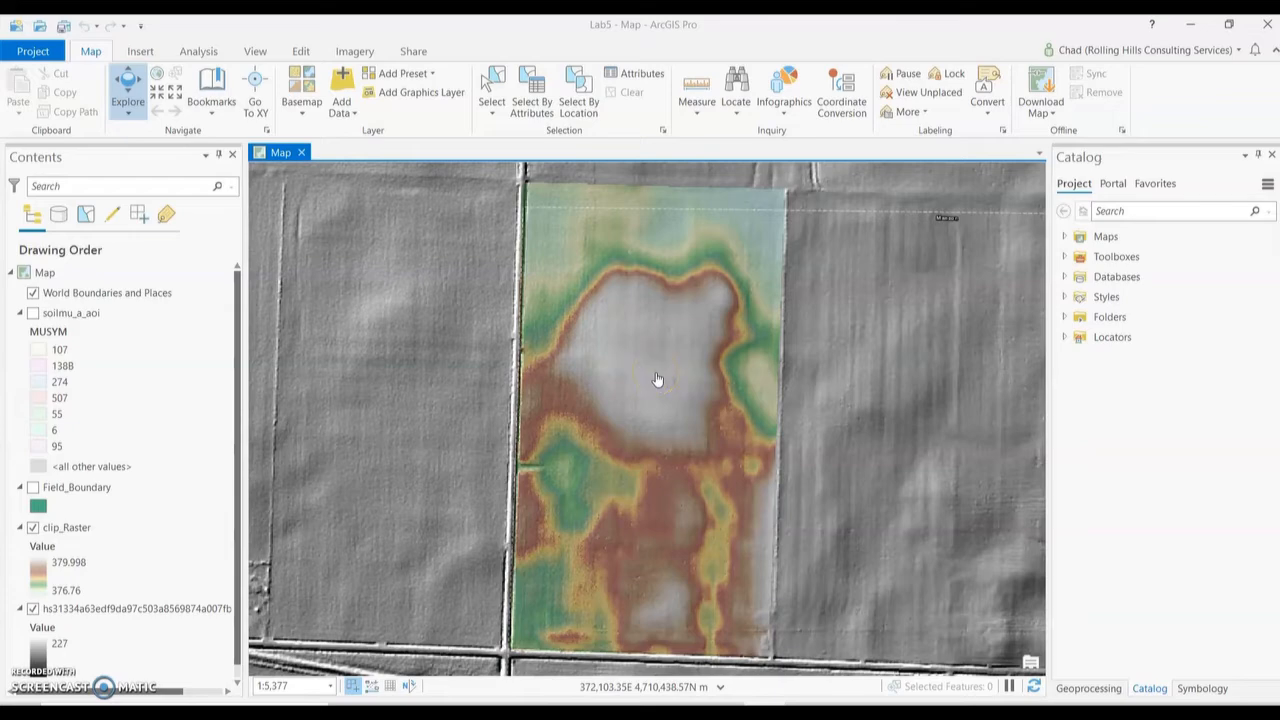
Open the layer properties of clip_Raster
scroll(657, 379, "up", 4)
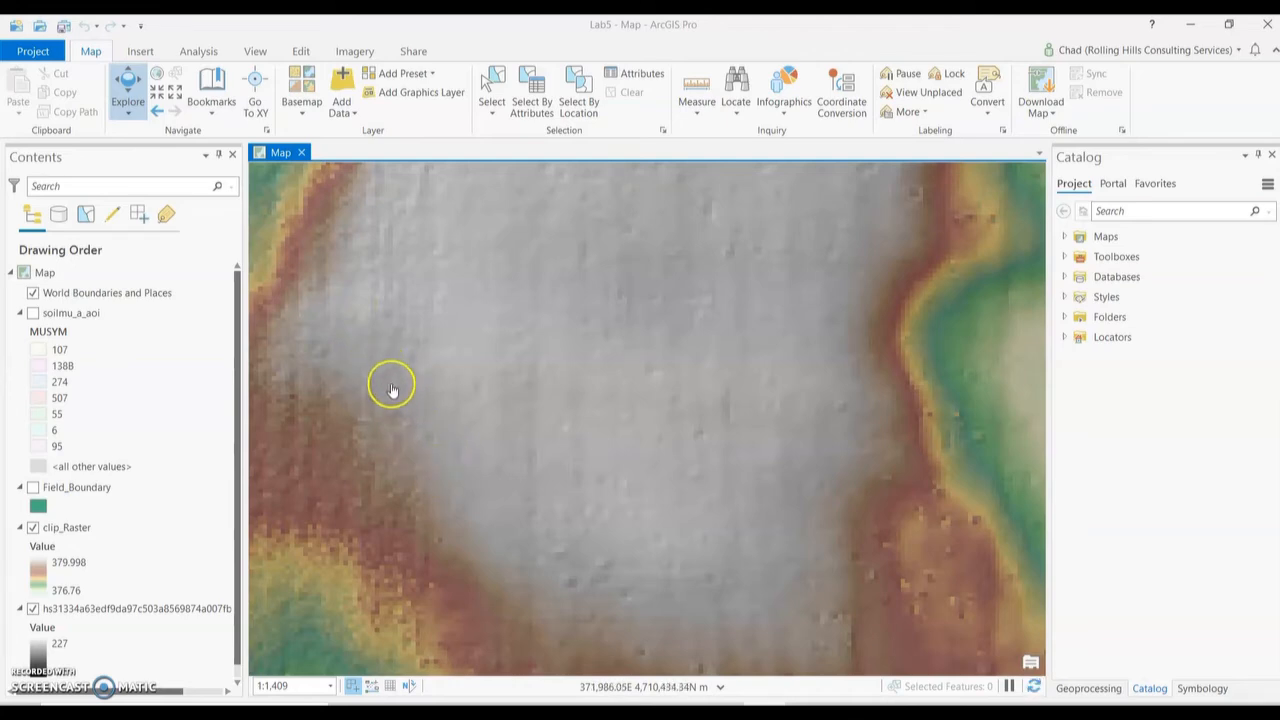
left_click(74, 545)
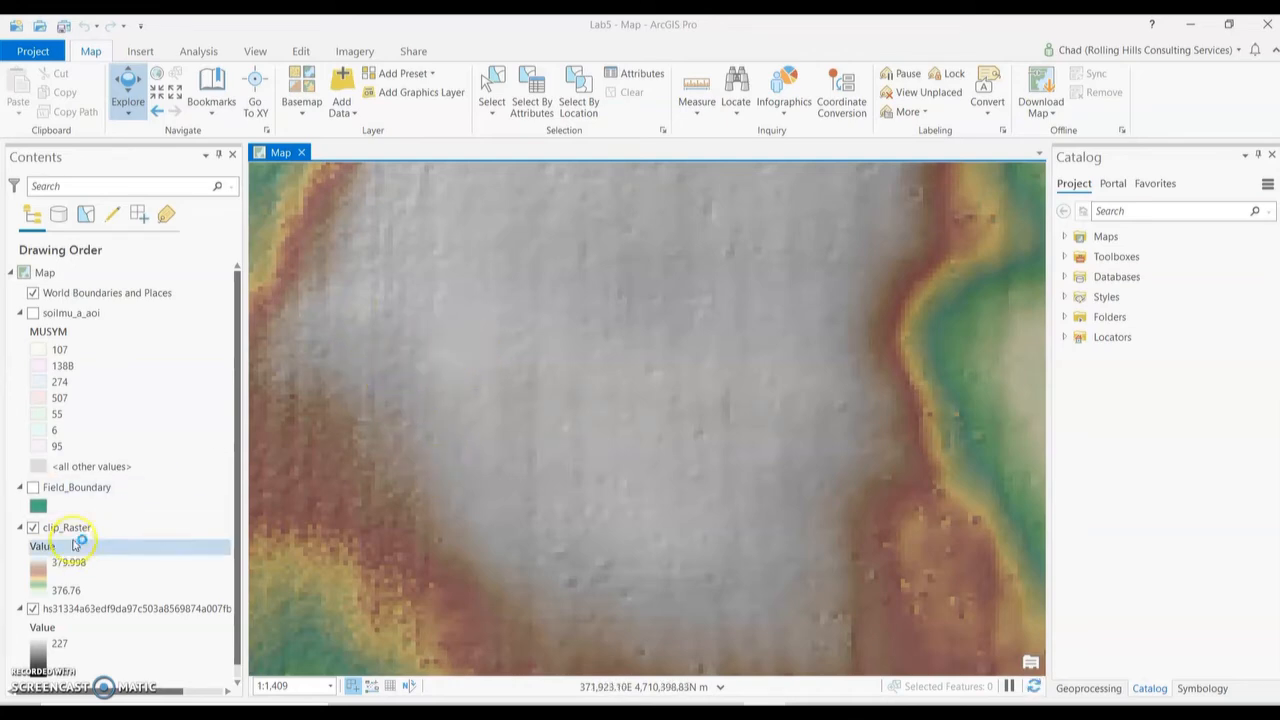
left_click(80, 529)
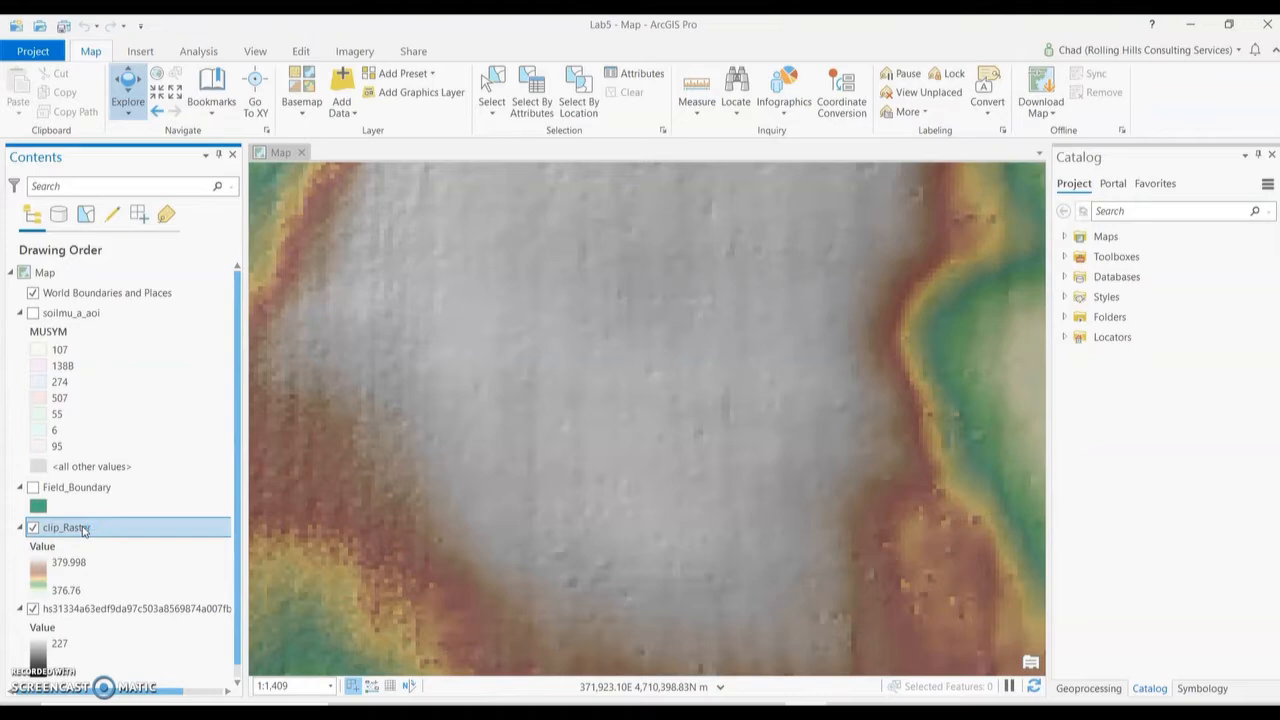
right_click(84, 529)
left_click(137, 517)
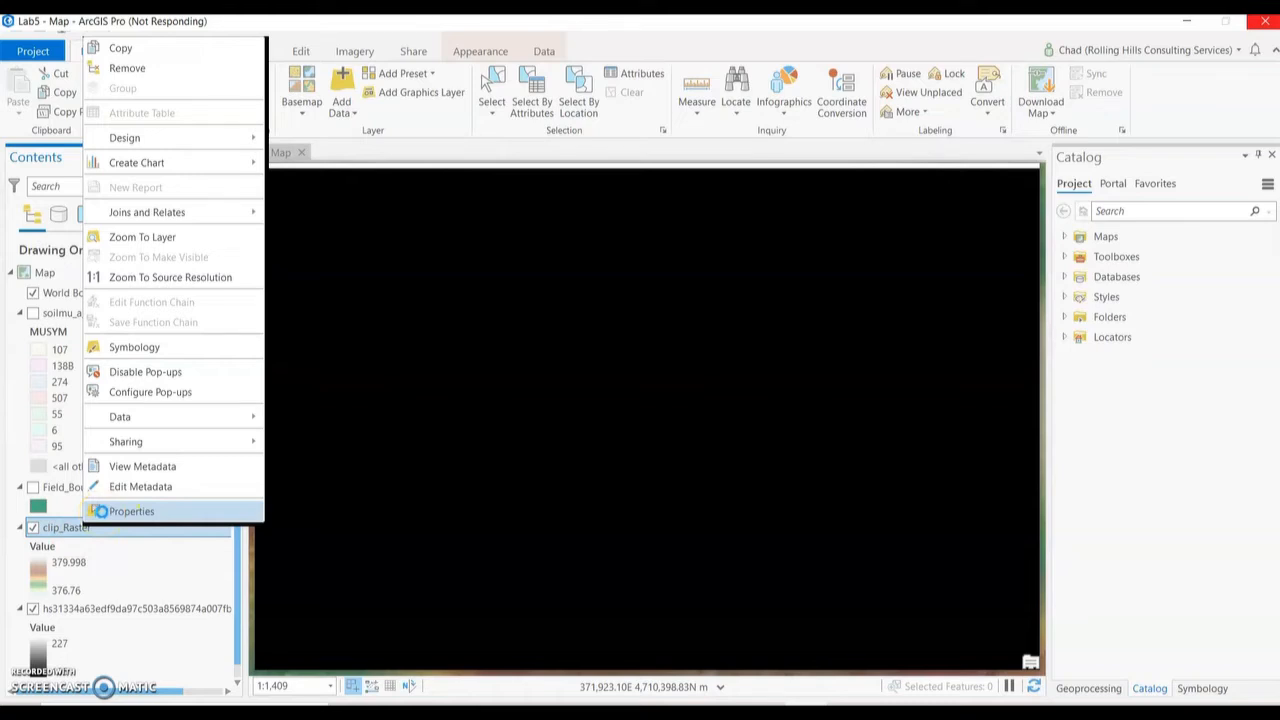
left_click(190, 507)
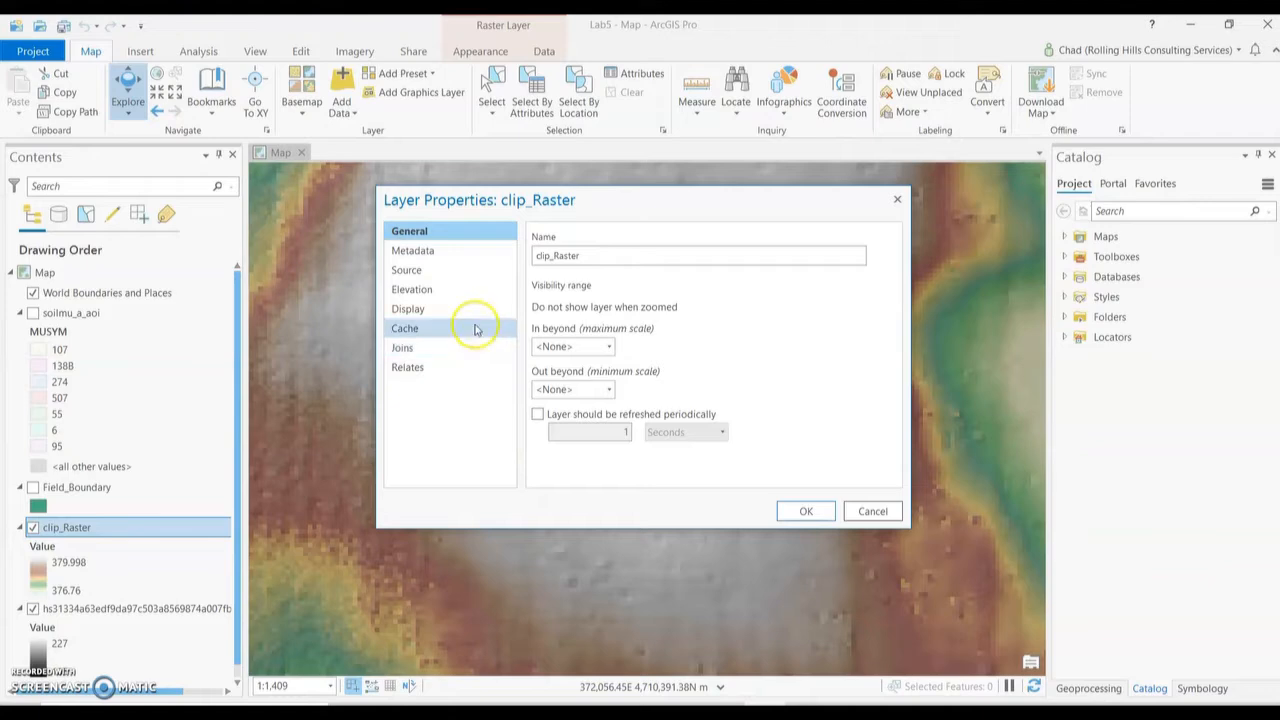
Check the X and Y cell size in clip_Raster's source raster information, and close the properties without changes
left_click(451, 271)
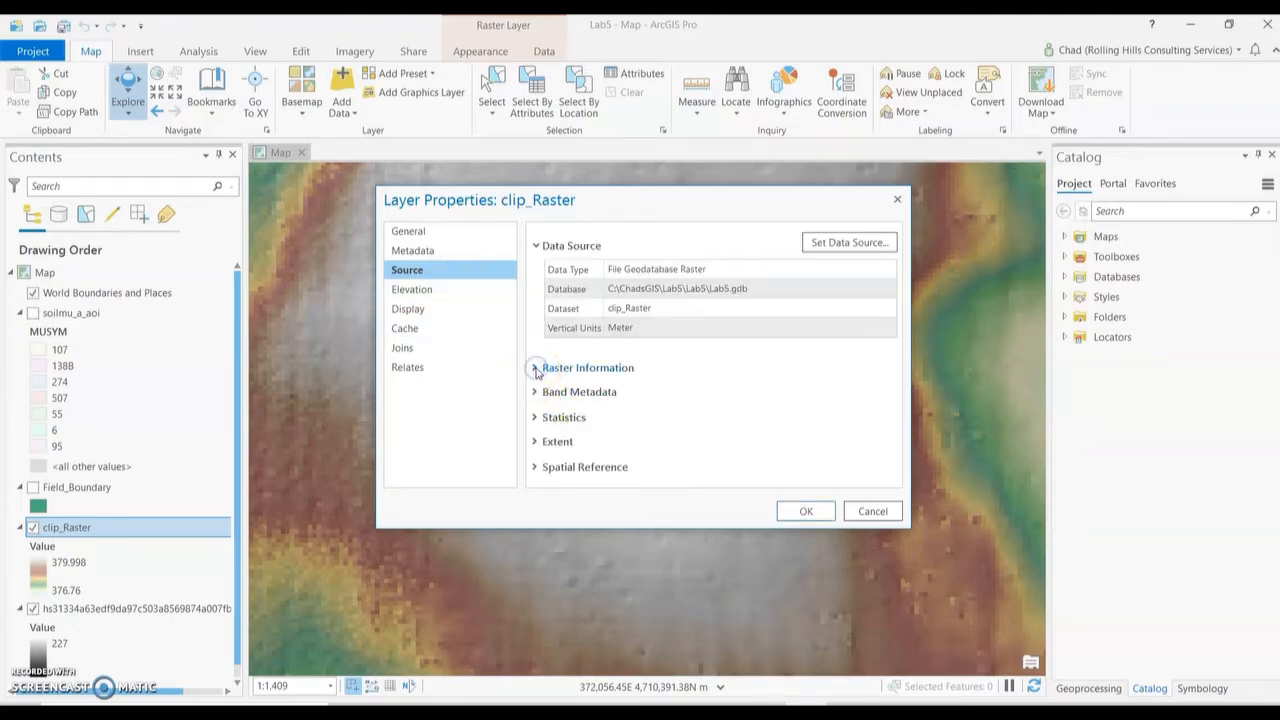
left_click(536, 368)
scroll(738, 396, "down", 2)
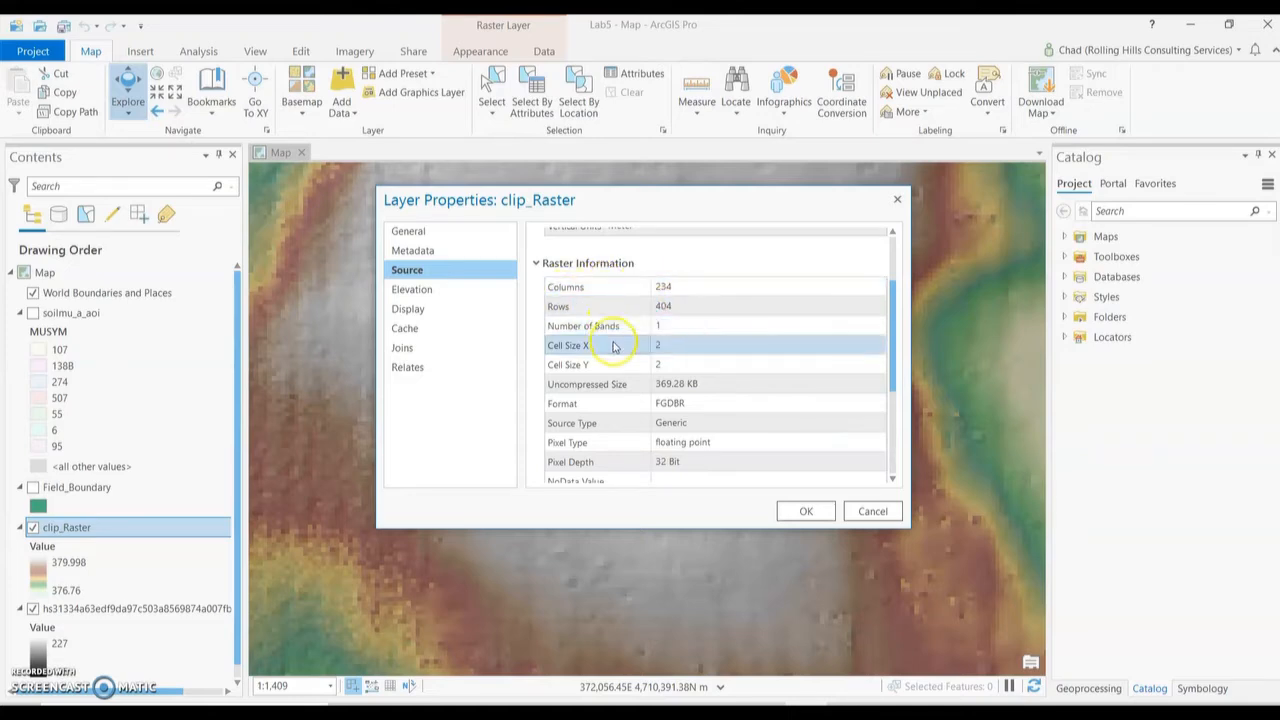
left_click(686, 323)
left_click(685, 323)
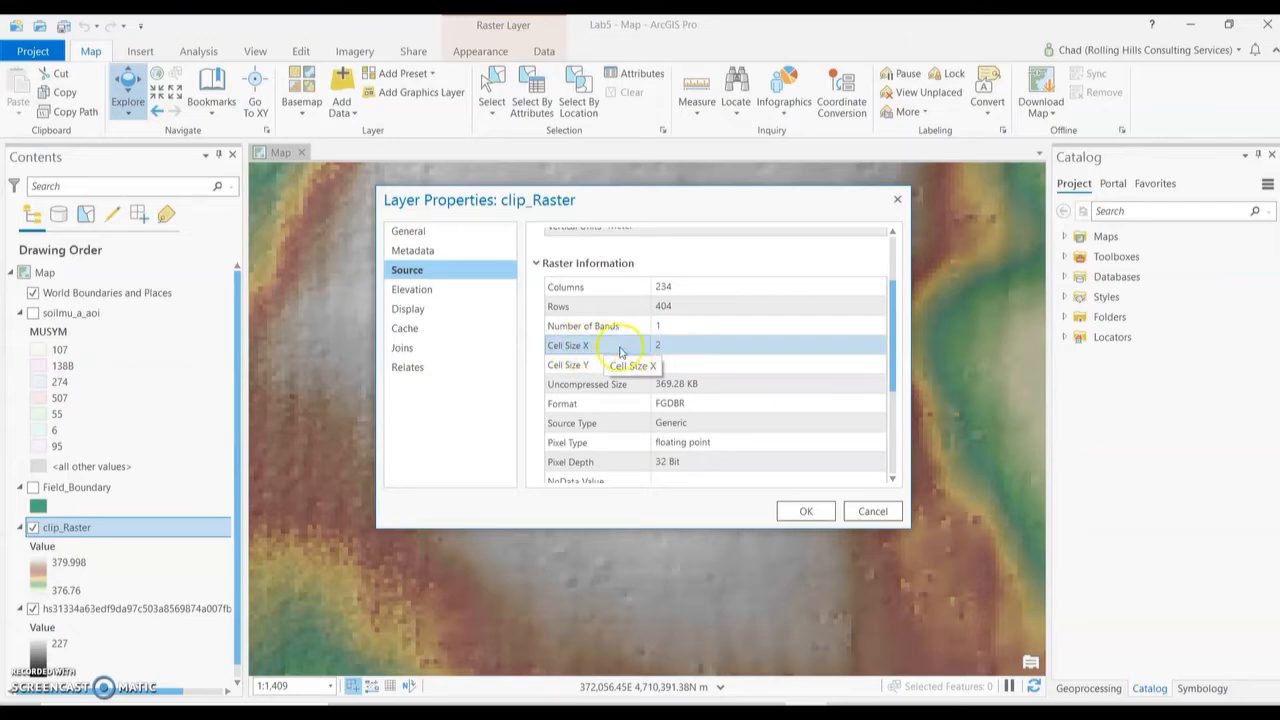
left_click(594, 366)
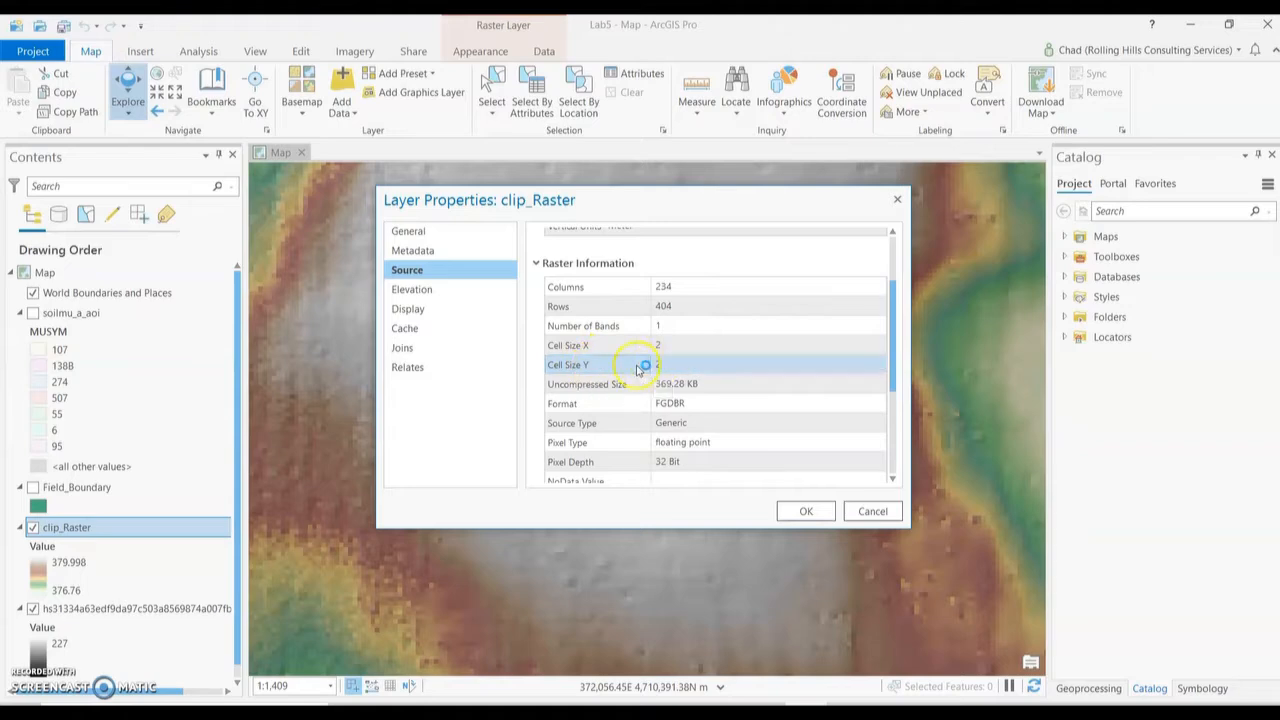
left_click(664, 354)
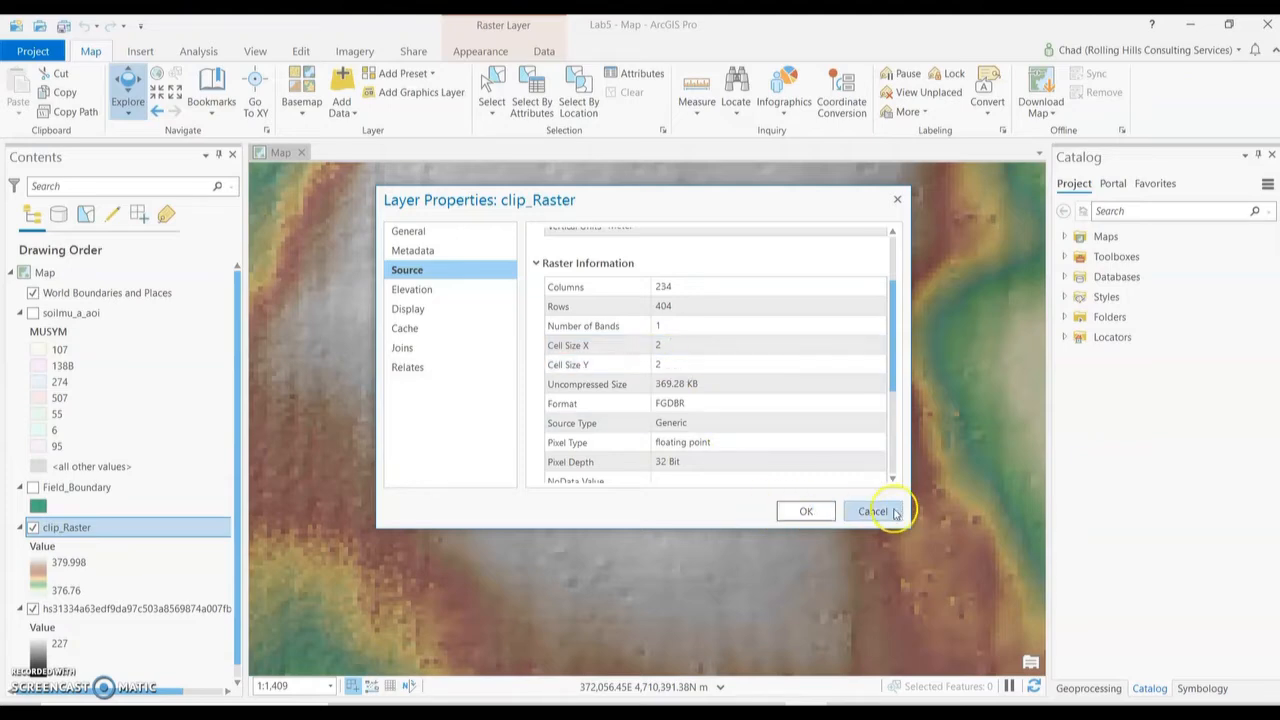
left_click(860, 515)
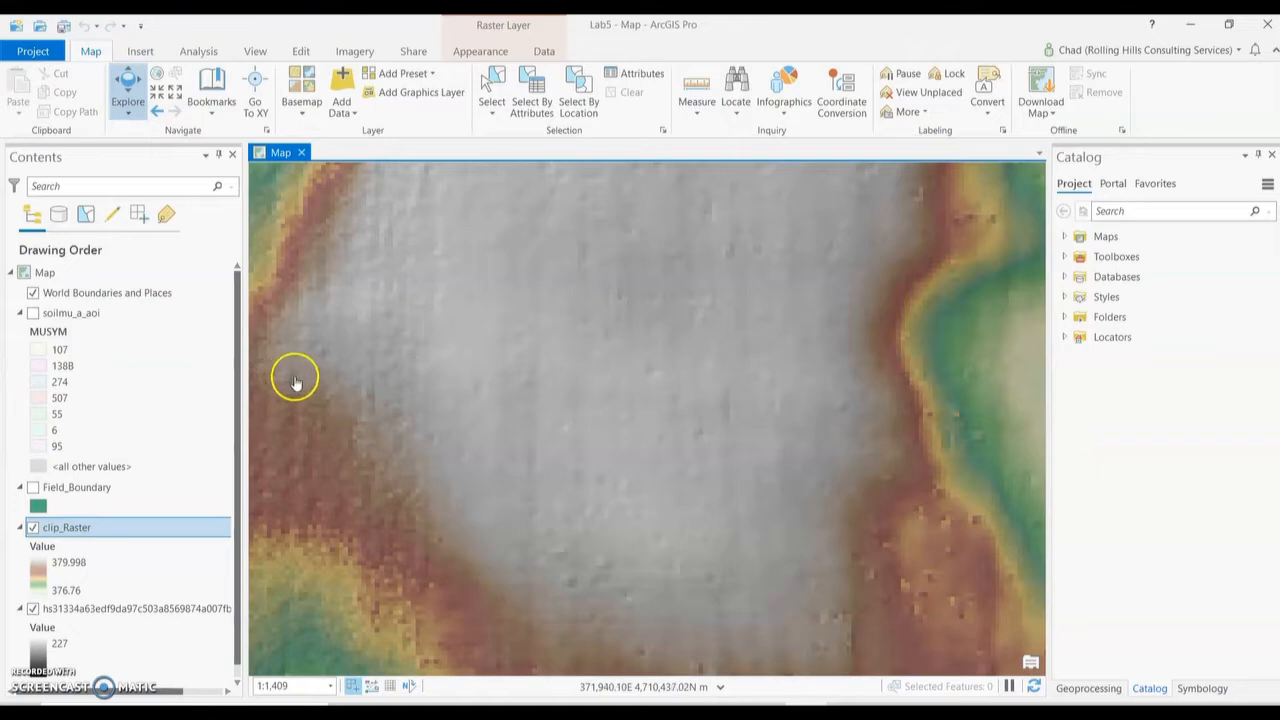
Zoom the map to the extent of the clip_Raster layer
double_click(80, 529)
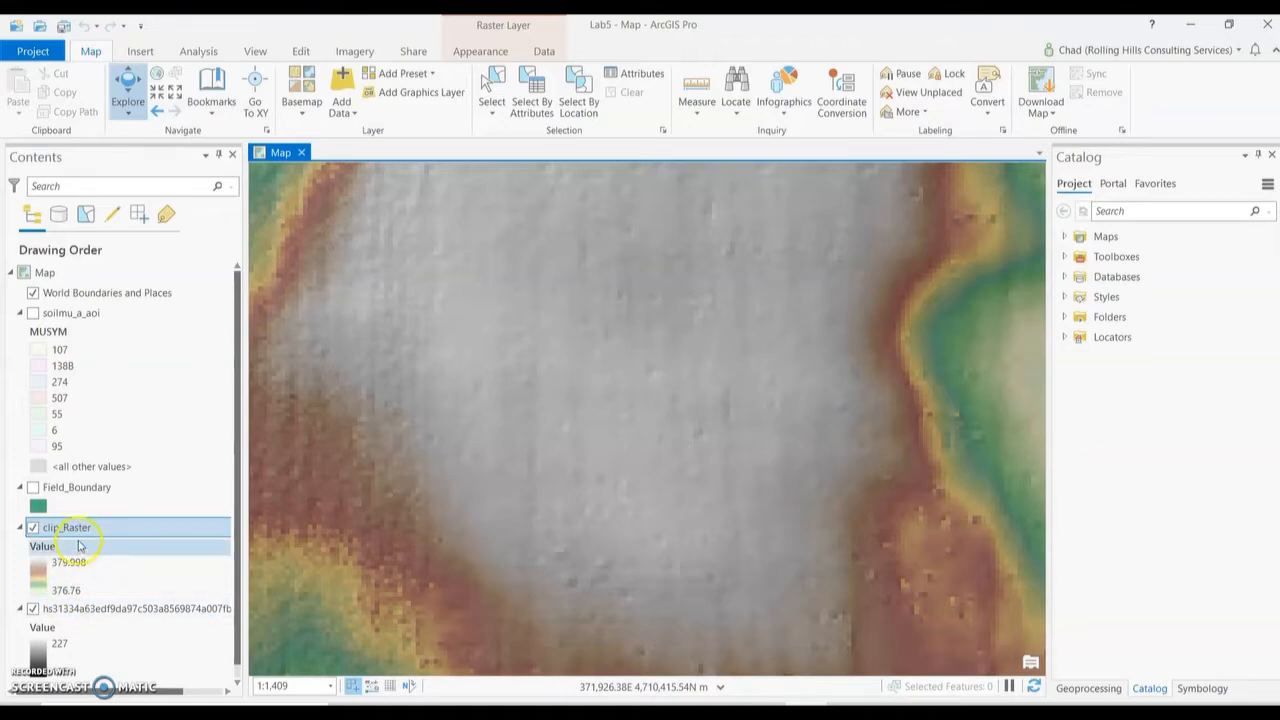
right_click(80, 531)
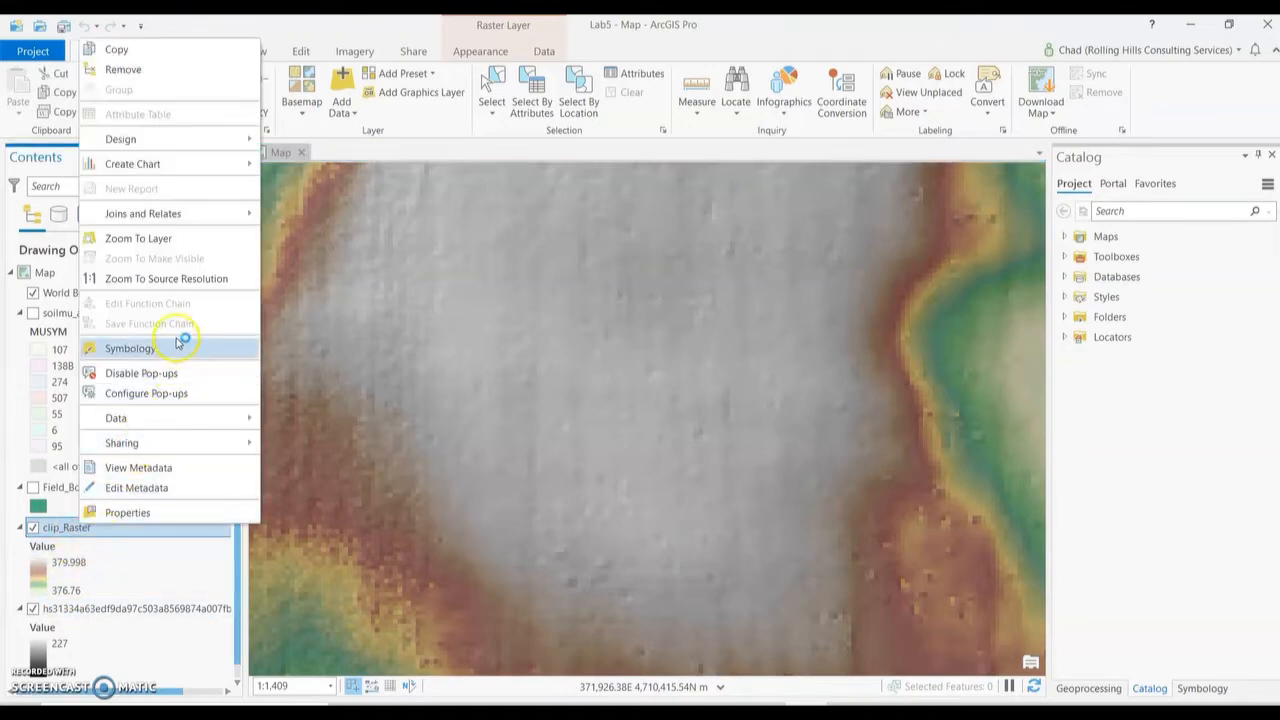
left_click(172, 240)
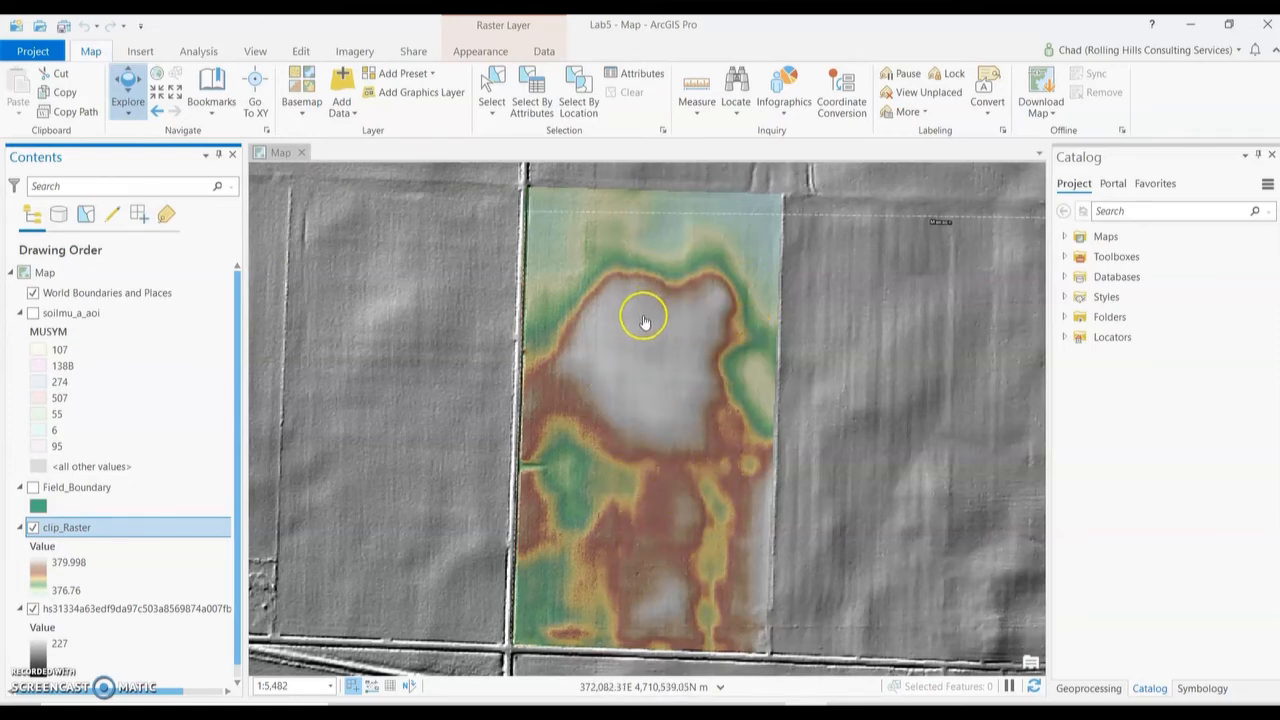
Hide the grayscale hillshade layer beneath clip_Raster so the elevation raster displays over the imagery basemap
left_click(60, 590)
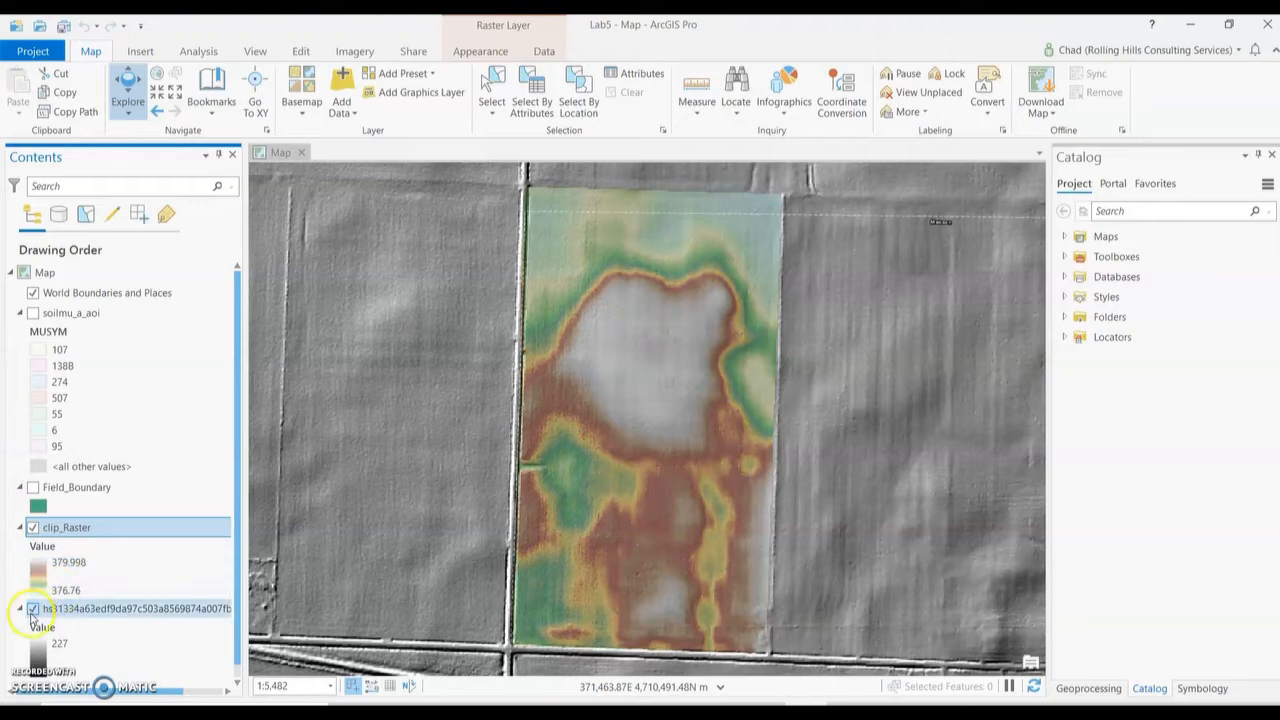
left_click(33, 609)
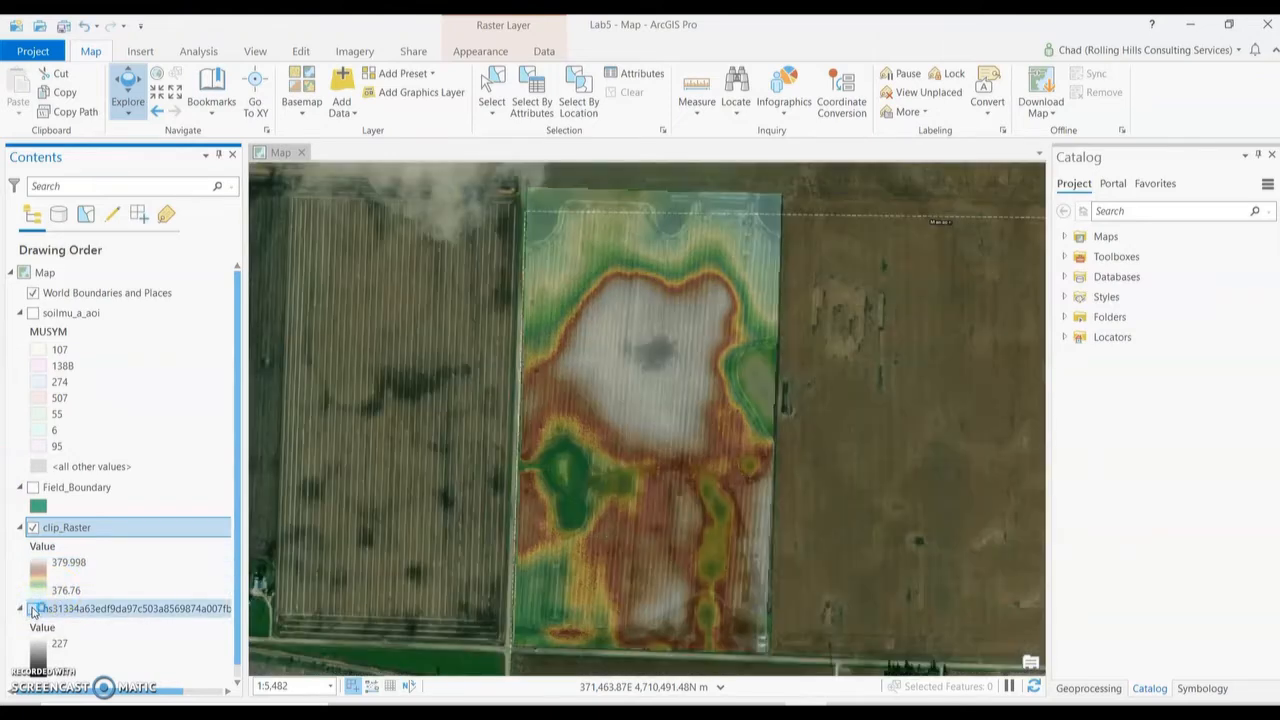
scroll(33, 615, "down", 1)
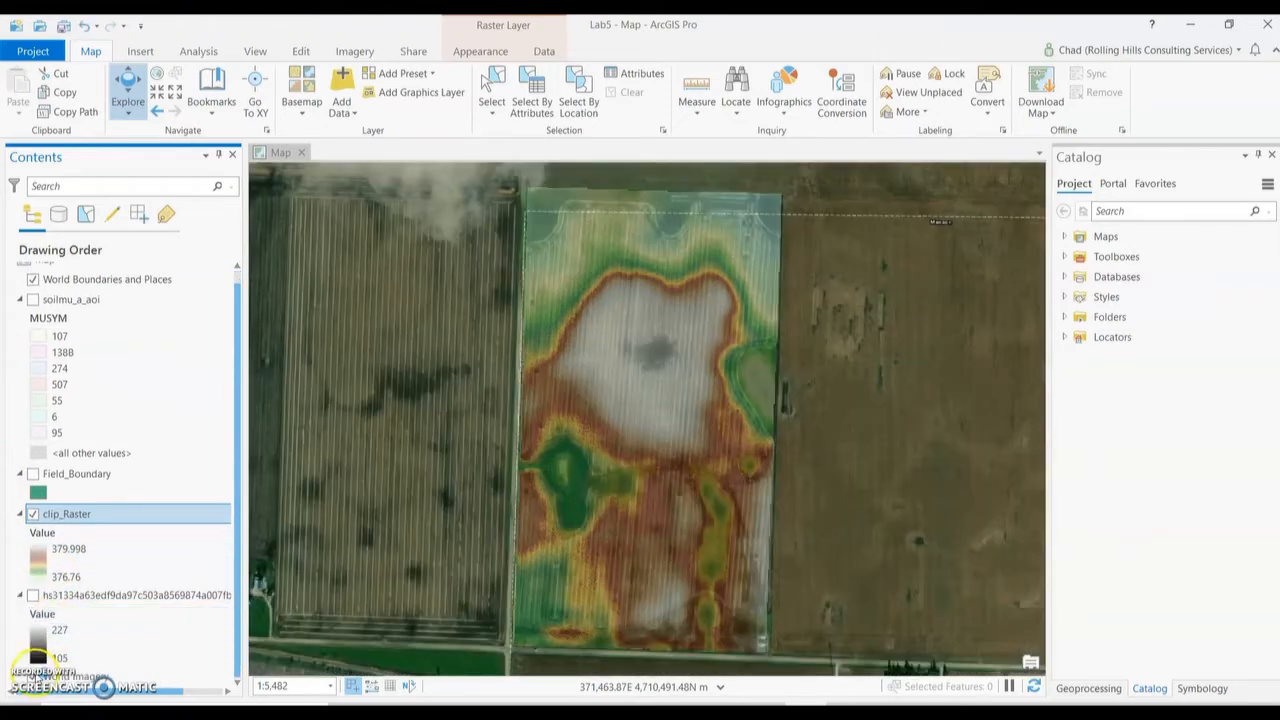
left_click(100, 650)
scroll(90, 620, "up", 1)
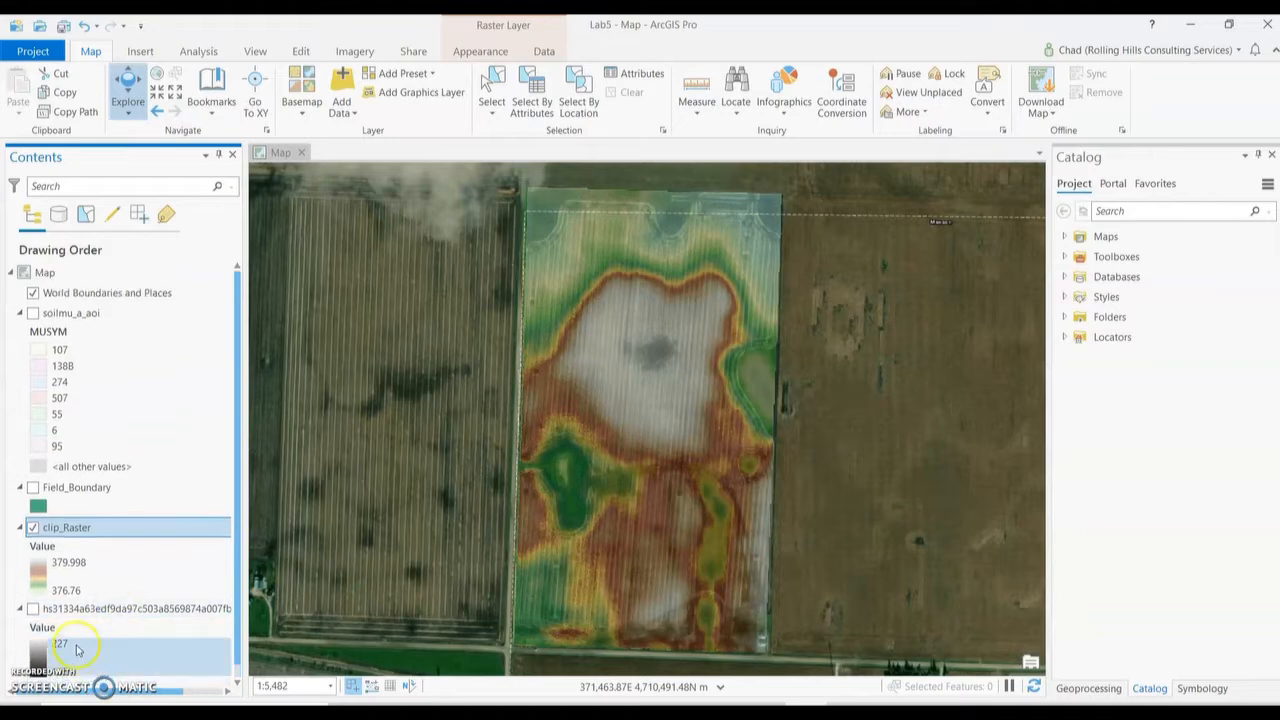
scroll(77, 648, "down", 1)
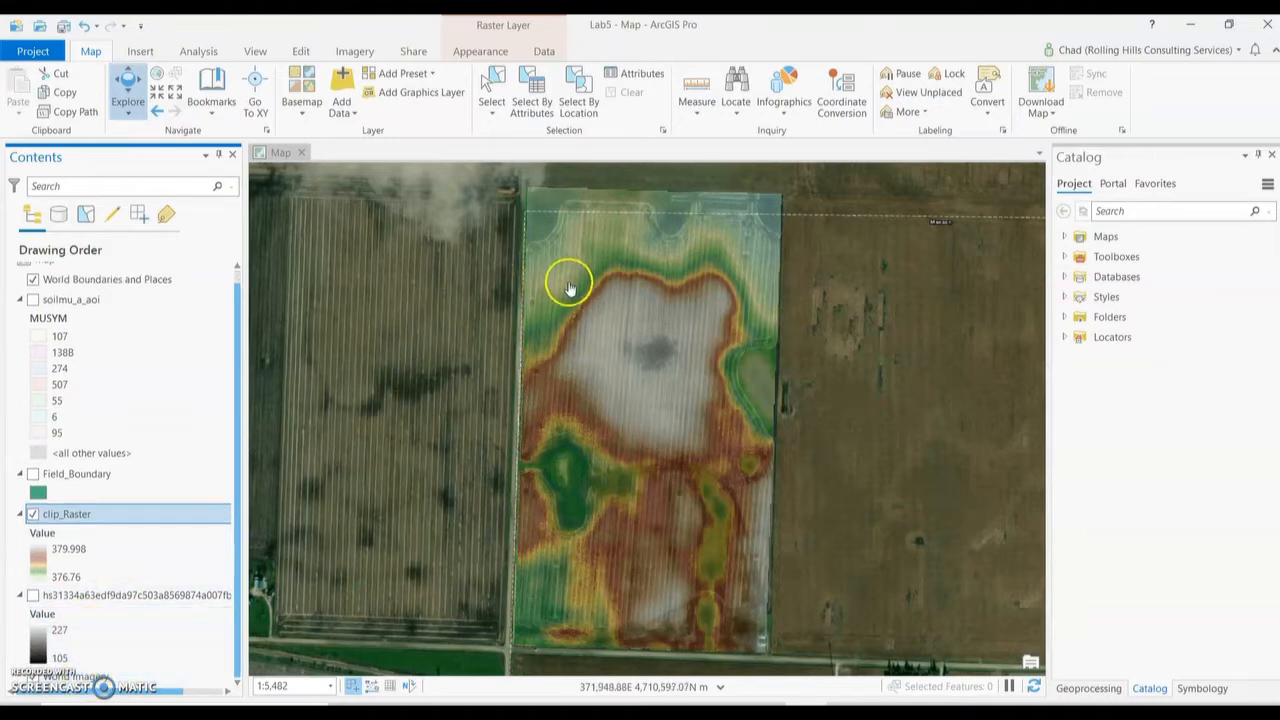
left_click(631, 336)
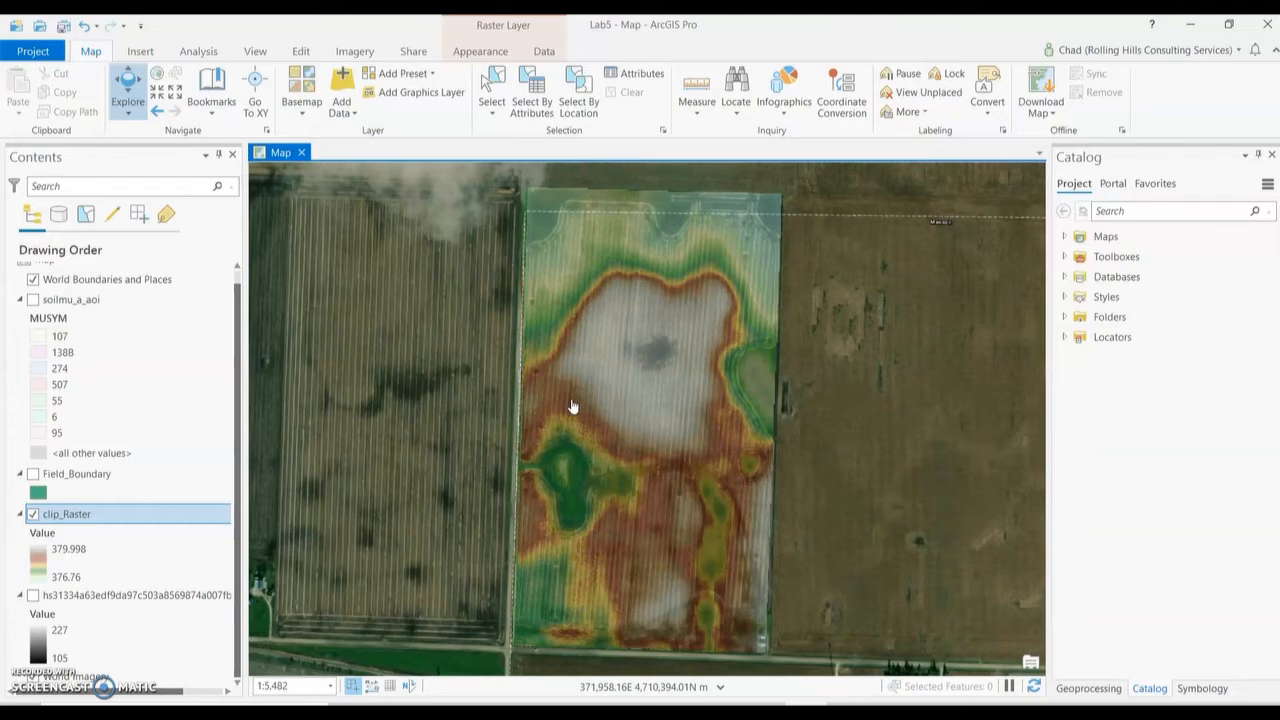
left_click(92, 566)
left_click(80, 552)
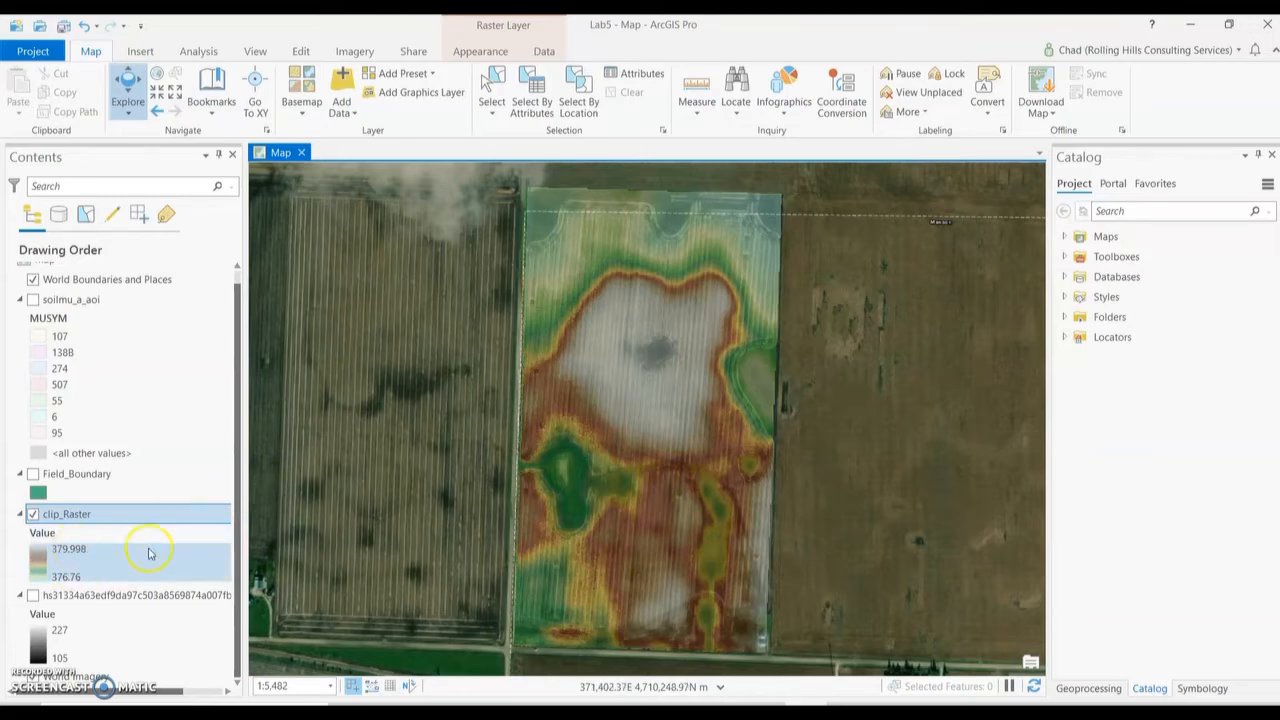
left_click(457, 477)
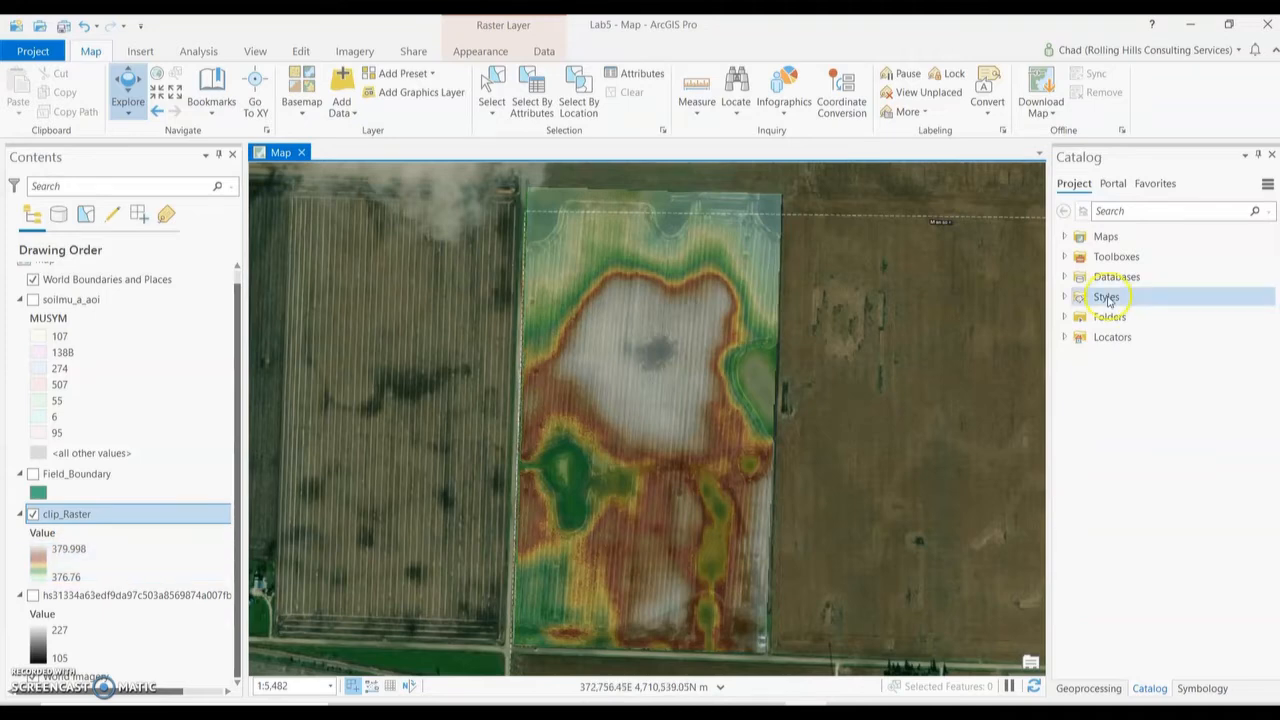
left_click(1024, 552)
Search the geoprocessing tools for "times" and open the Times tool
left_click(1092, 688)
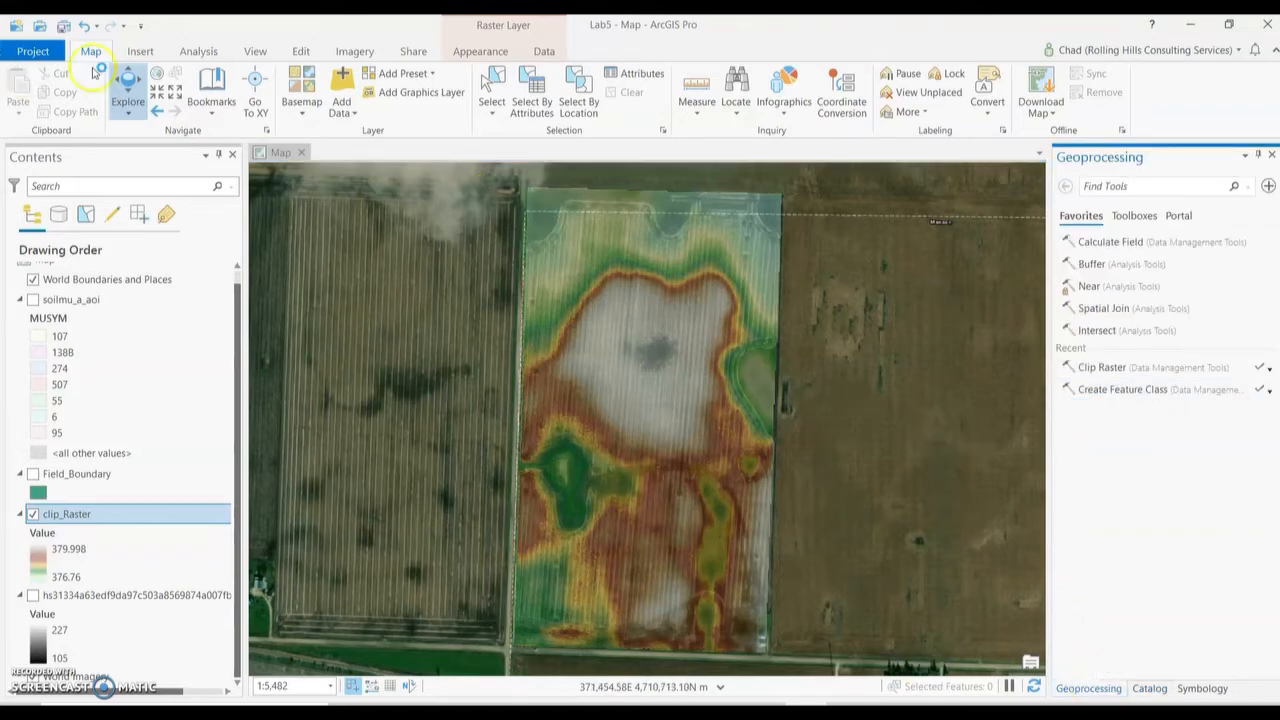
left_click(256, 52)
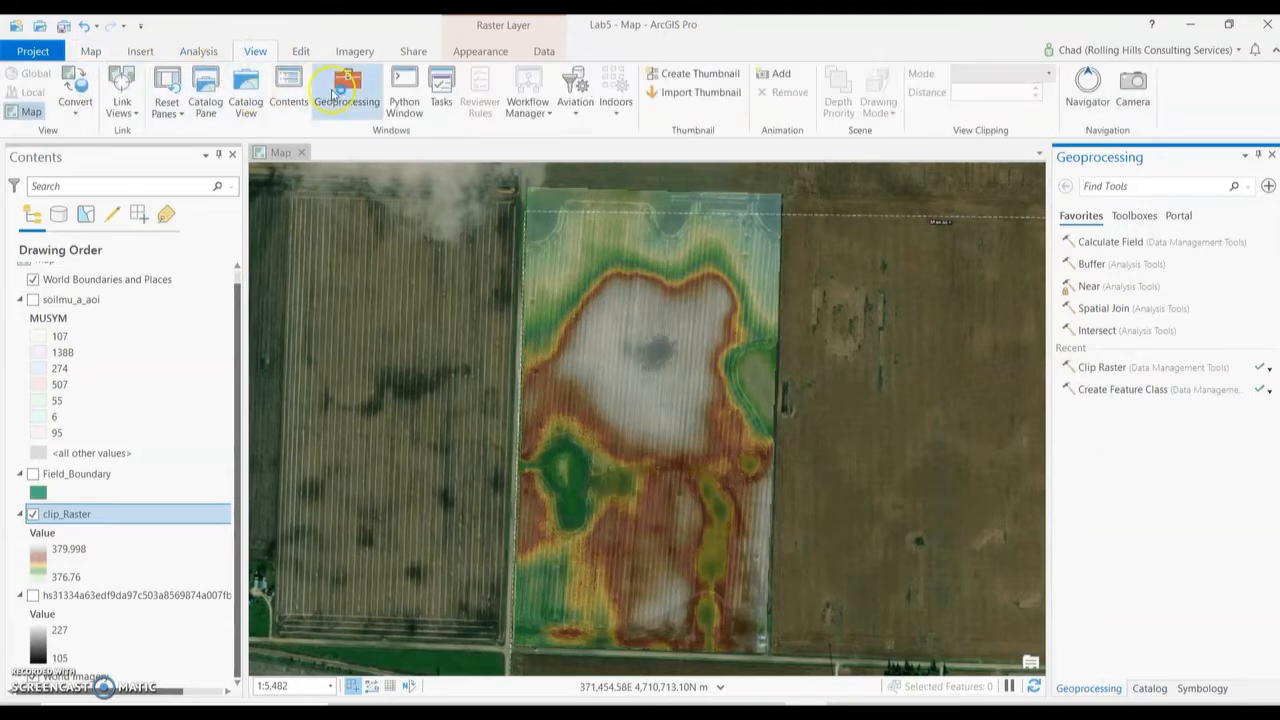
left_click(1105, 187)
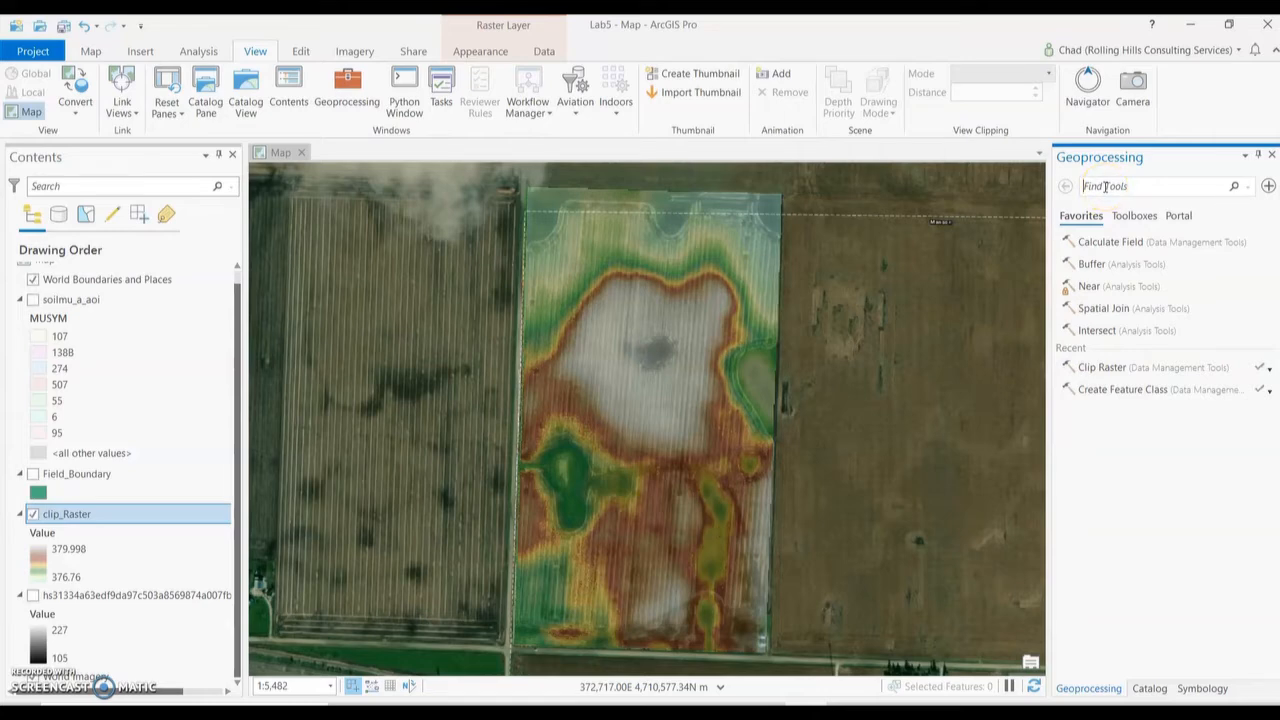
type("times")
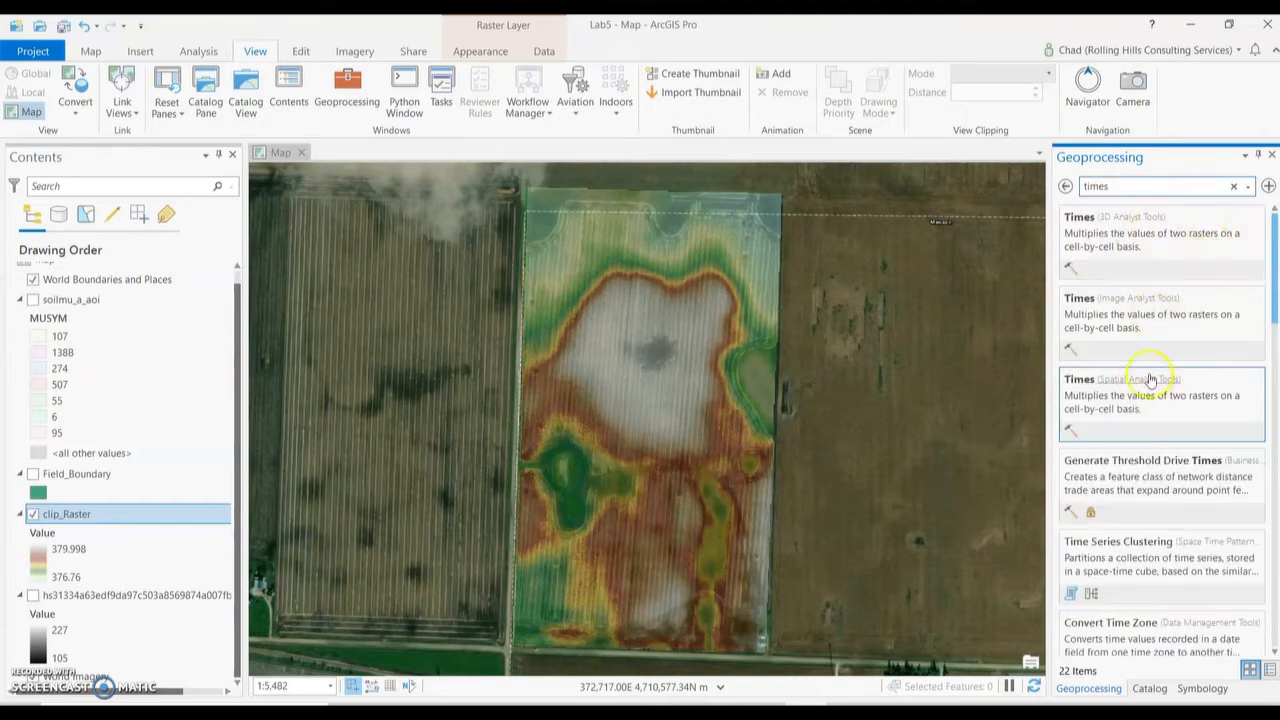
left_click(1178, 219)
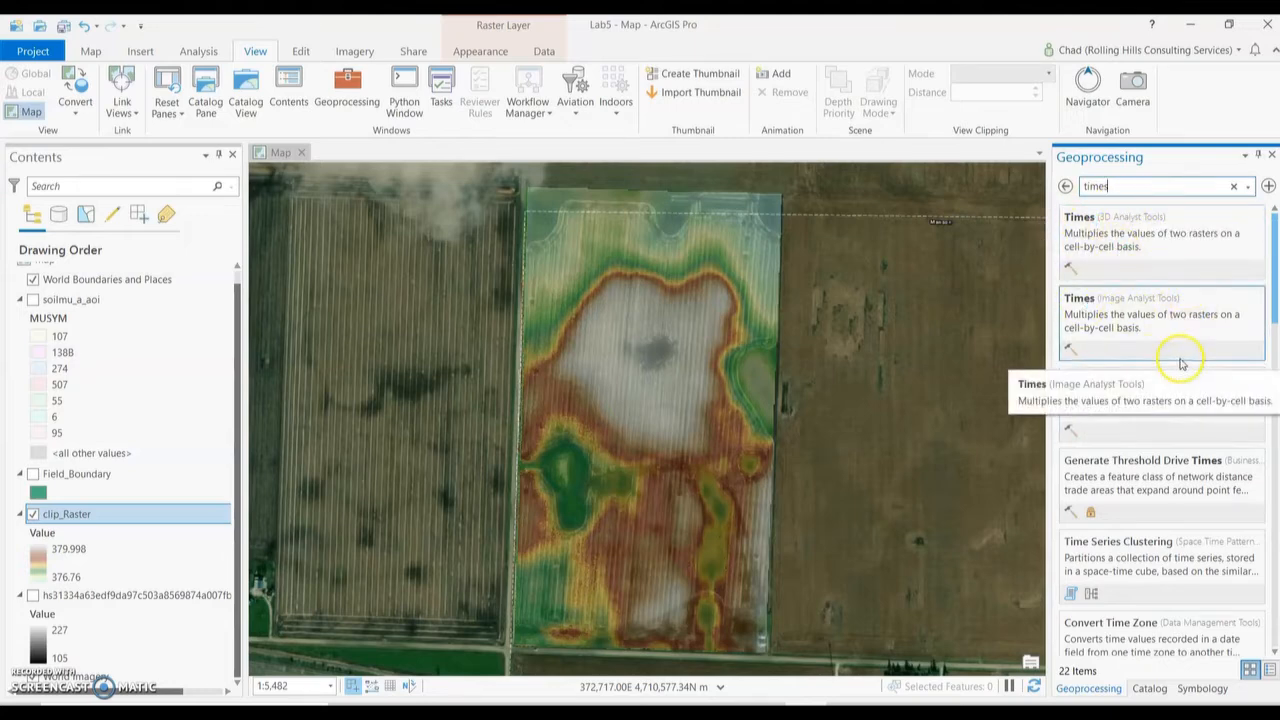
left_click(1158, 248)
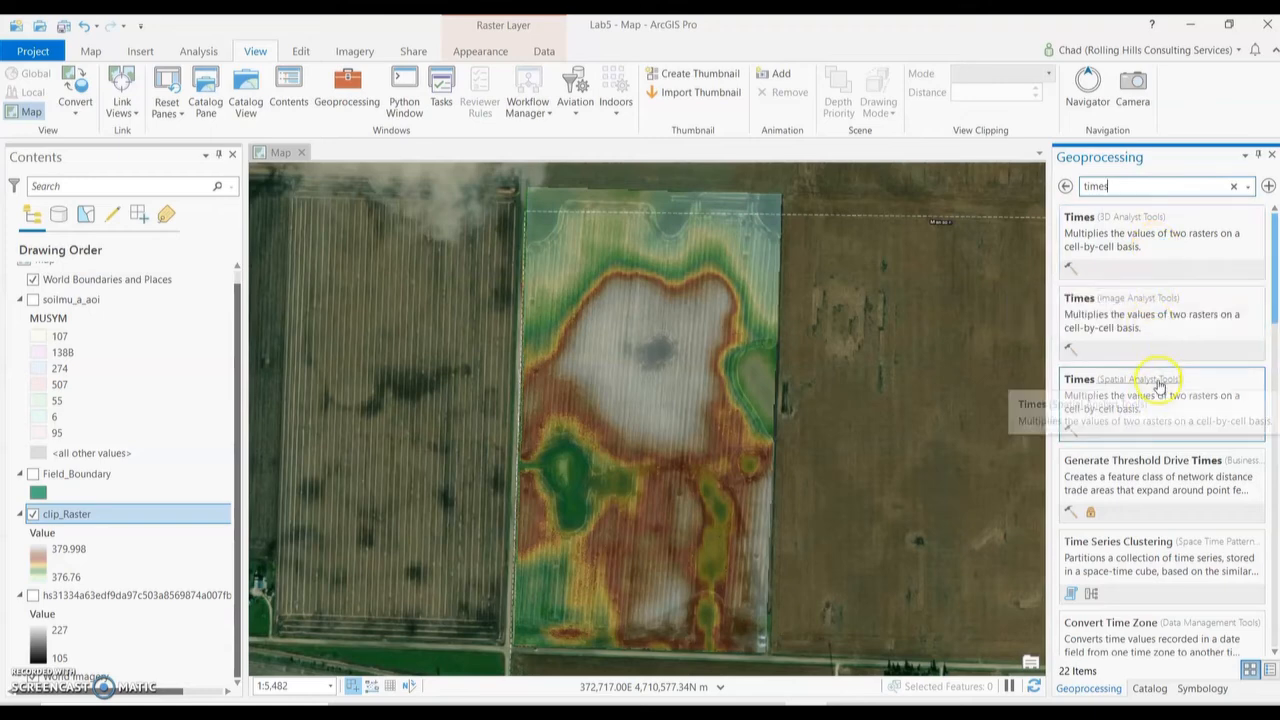
left_click(1107, 238)
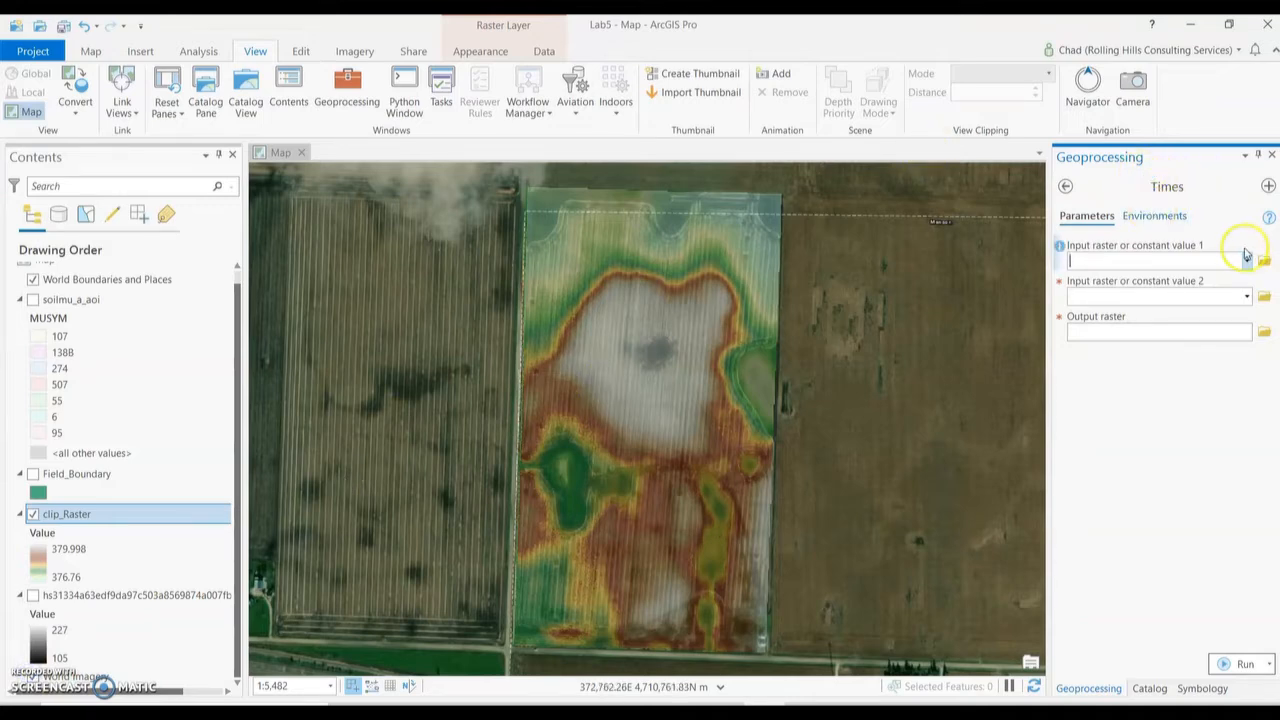
Set clip_Raster as the first input of the Times tool and the constant 3.28084 as the second input
left_click(1246, 261)
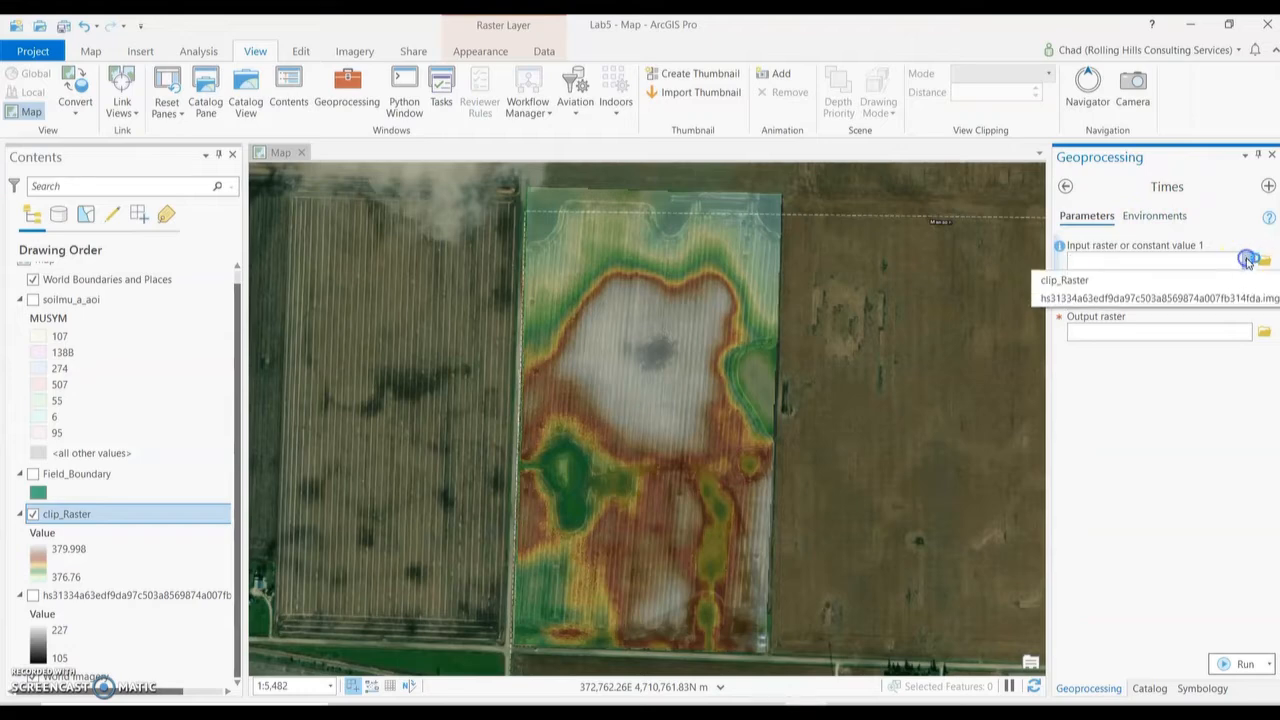
left_click(1113, 281)
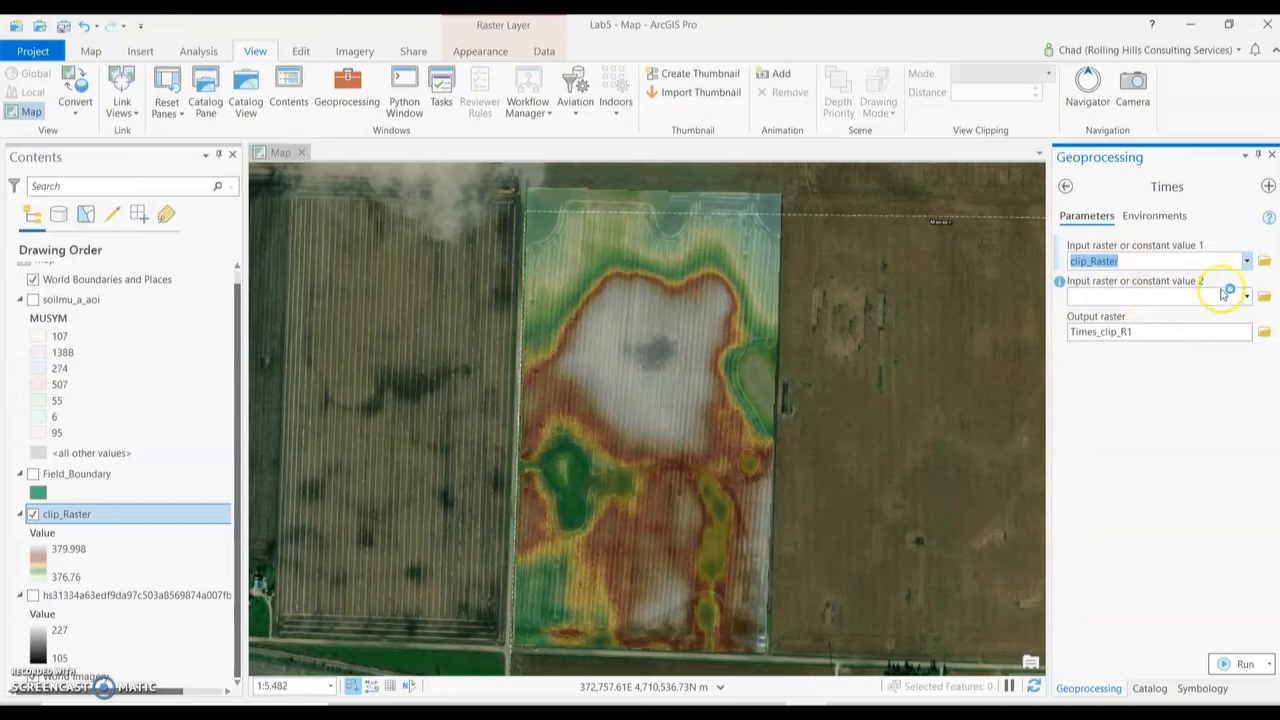
left_click(1112, 296)
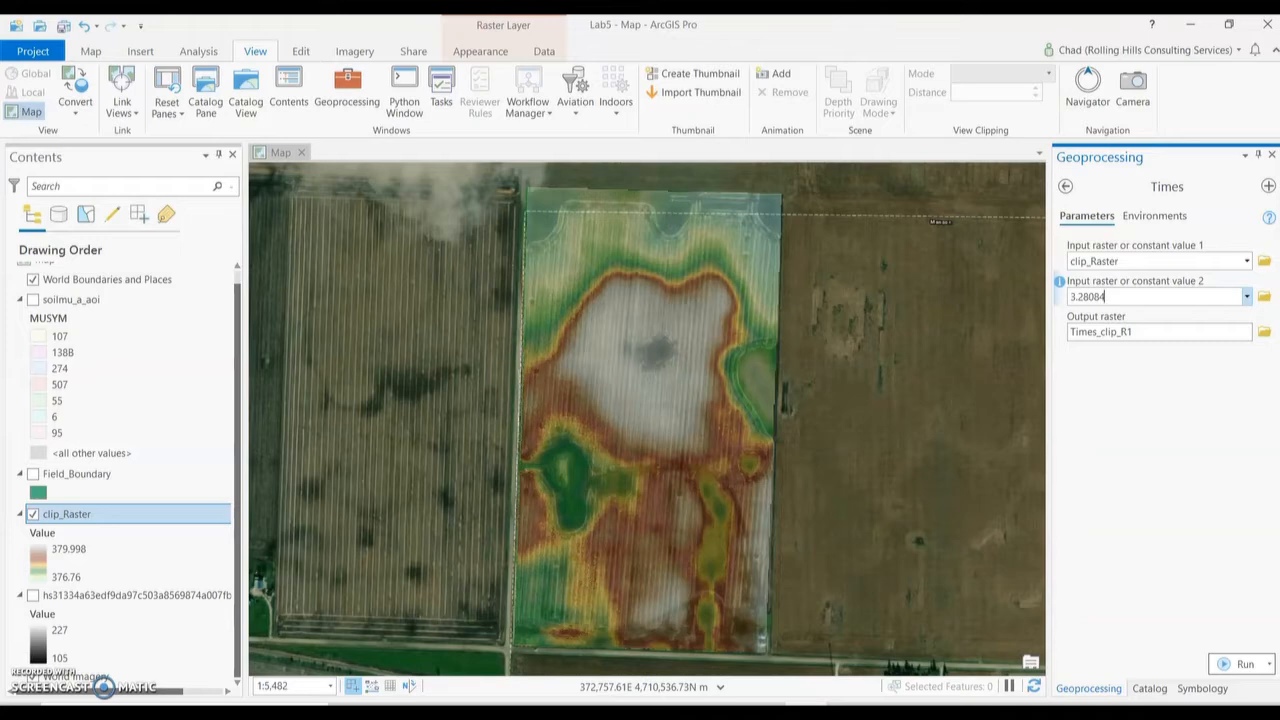
left_click(1088, 305)
Name the Times output raster clip_ft in Lab5.gdb and run the tool
left_click(1143, 330)
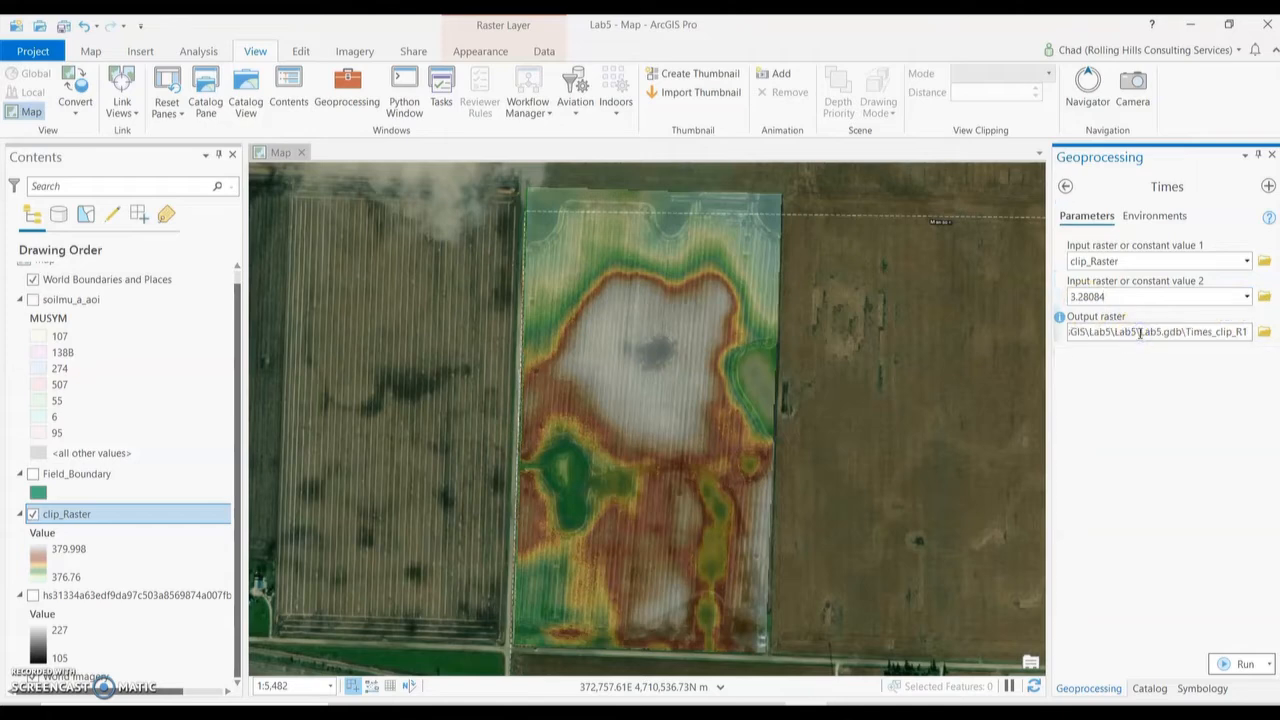
key("BackSpace")
key("BackSpace")
key("BackSpace")
key("BackSpace")
key("BackSpace")
key("BackSpace")
key("BackSpace")
key("BackSpace")
key("BackSpace")
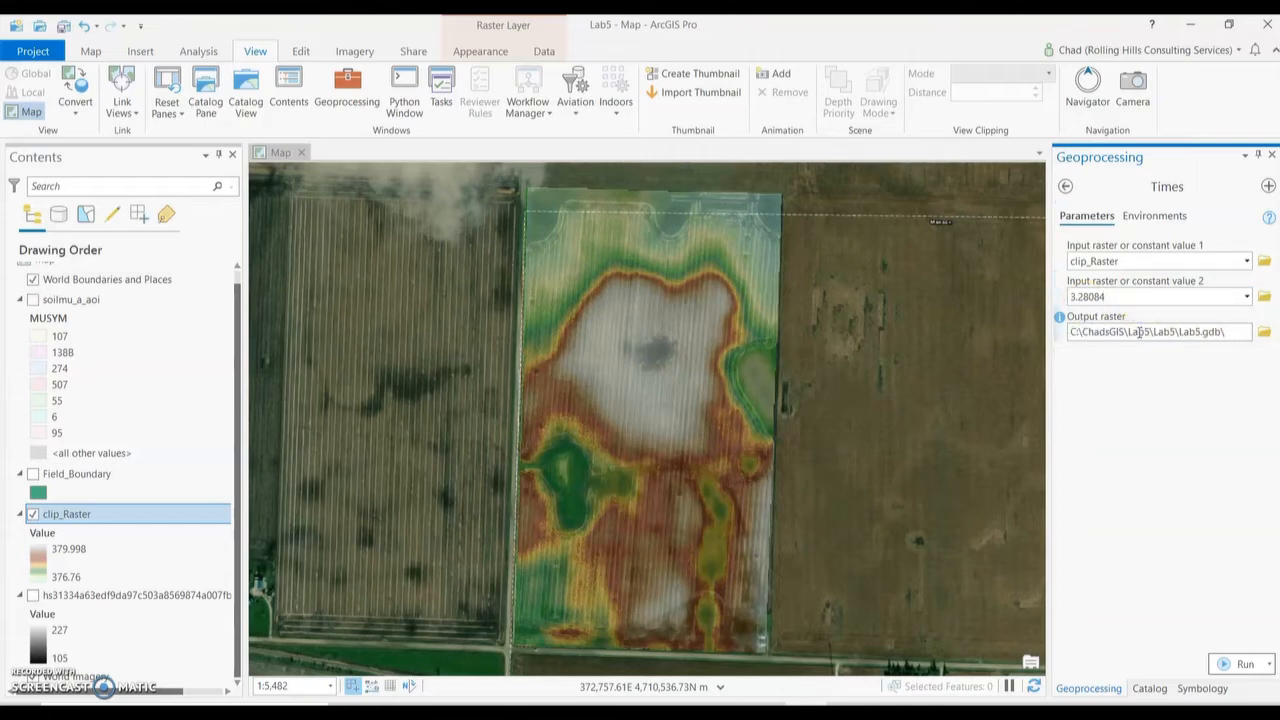
type("clip_ft")
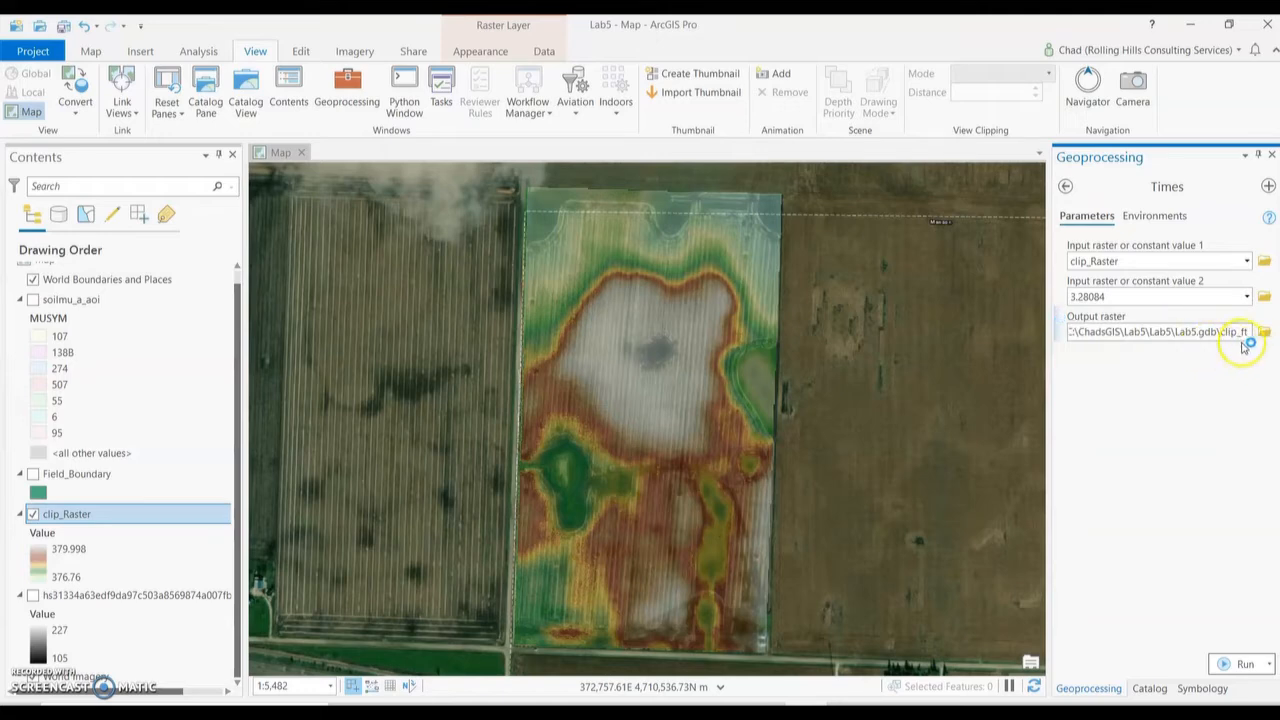
left_click(1193, 330)
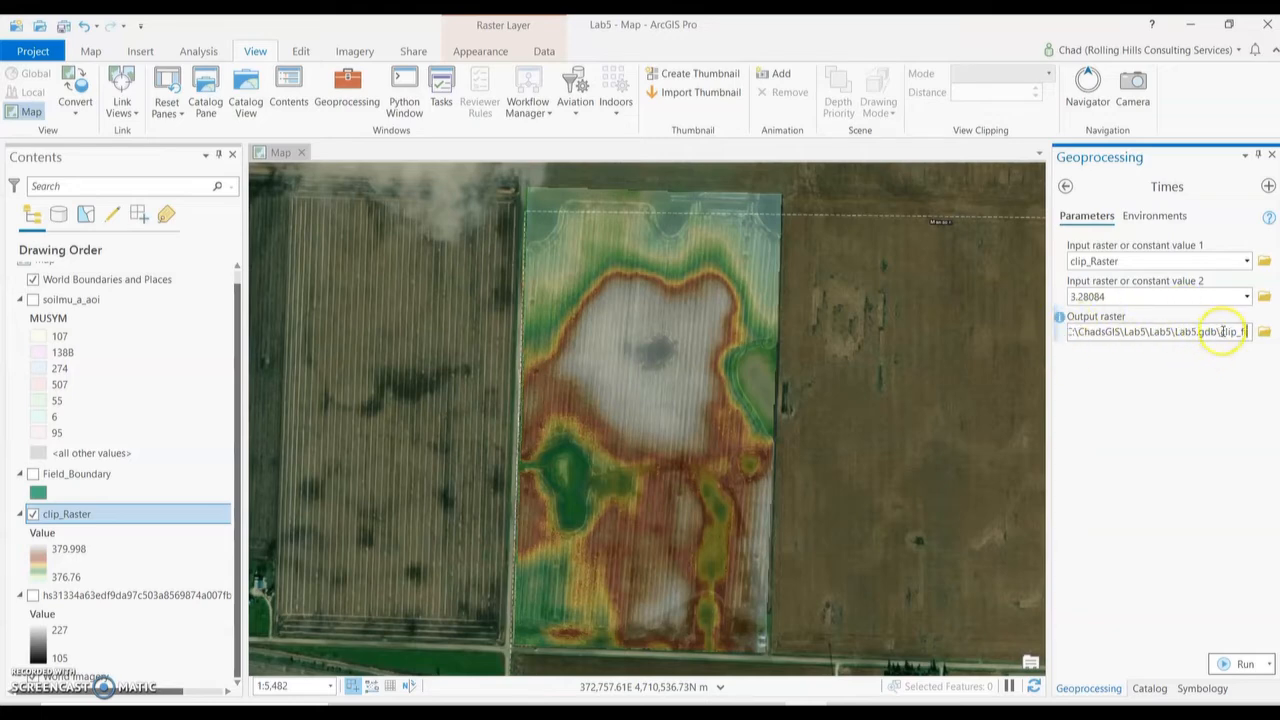
left_click(1219, 332)
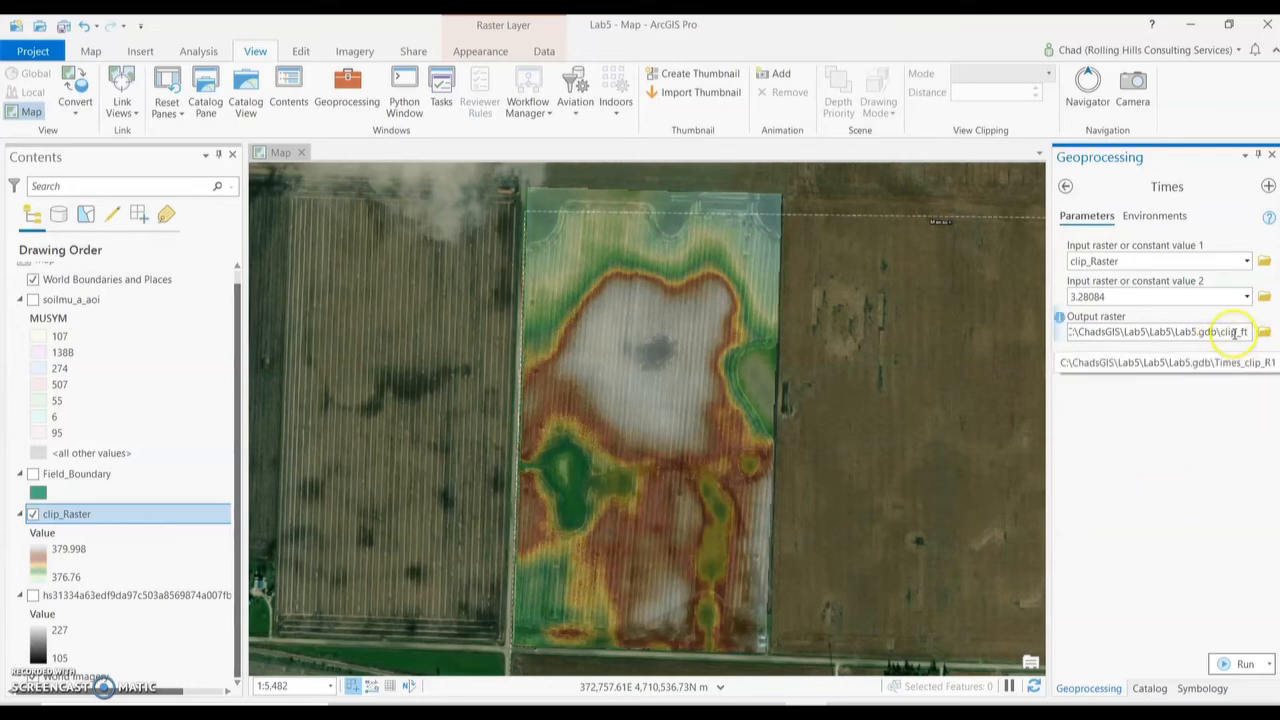
left_click(1245, 664)
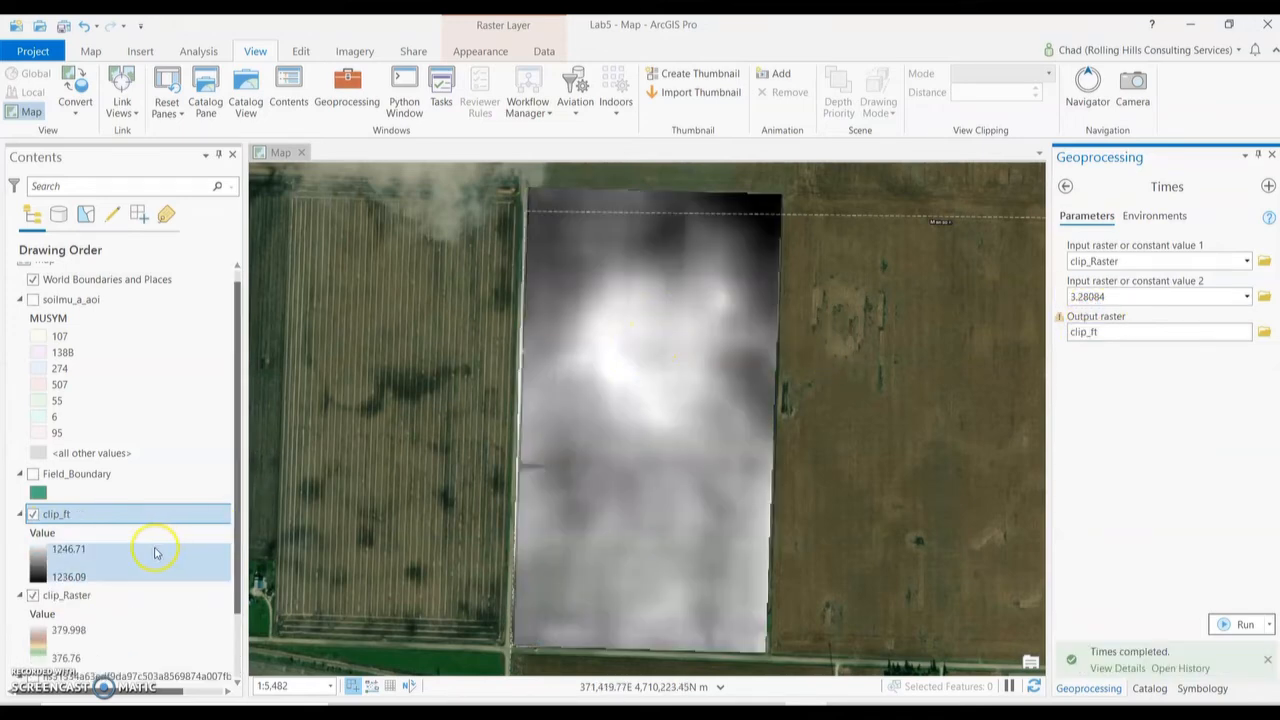
Hide the clip_ft layer so that clip_Raster displays over the field on the map
left_click(89, 568)
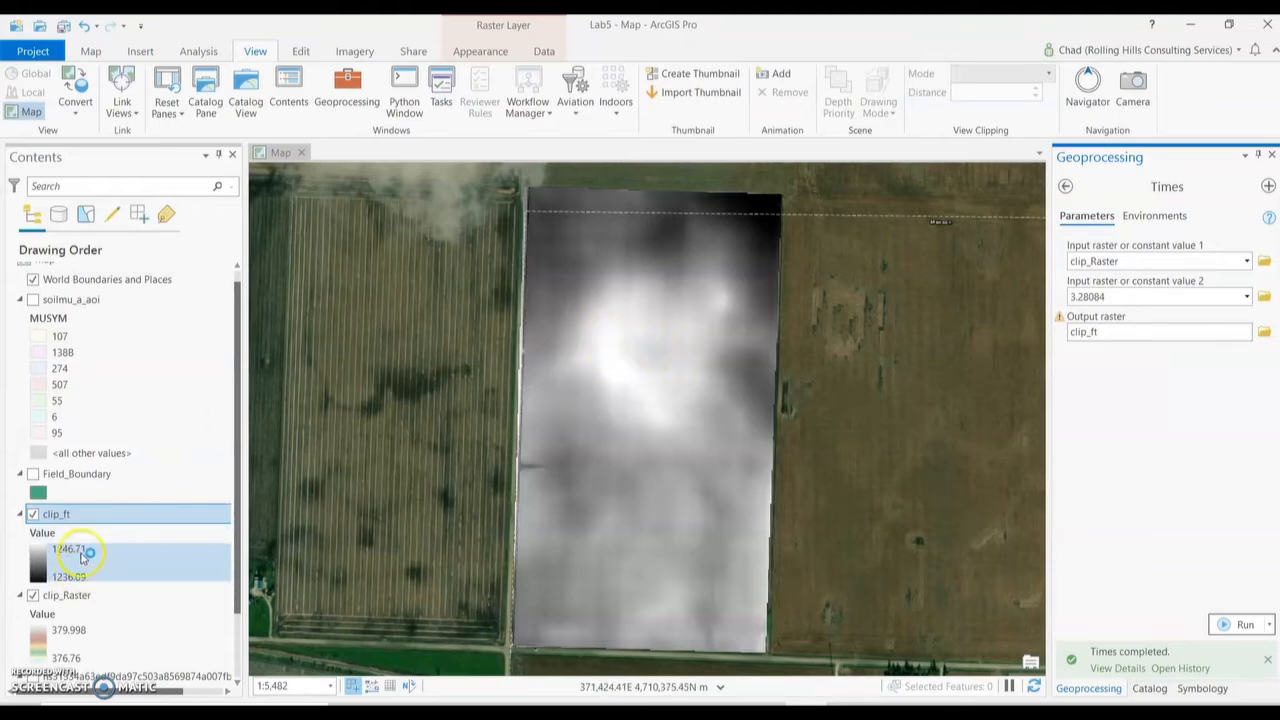
left_click(647, 350)
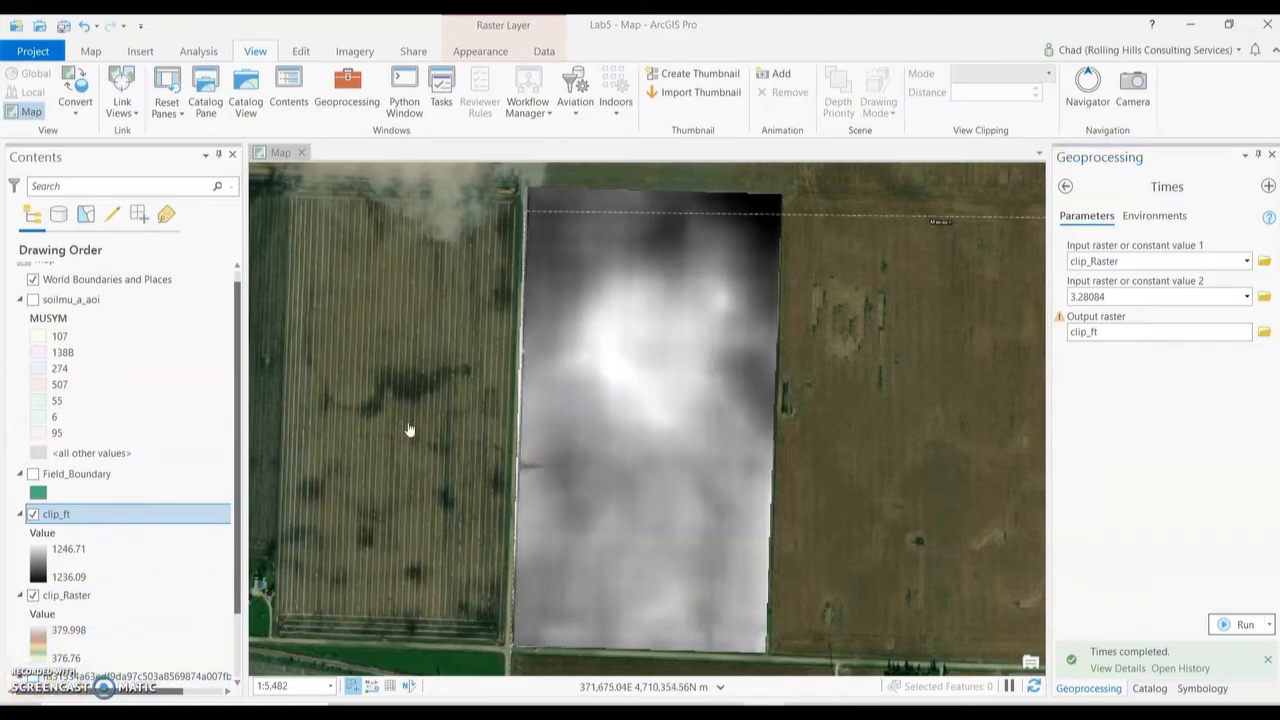
left_click(33, 515)
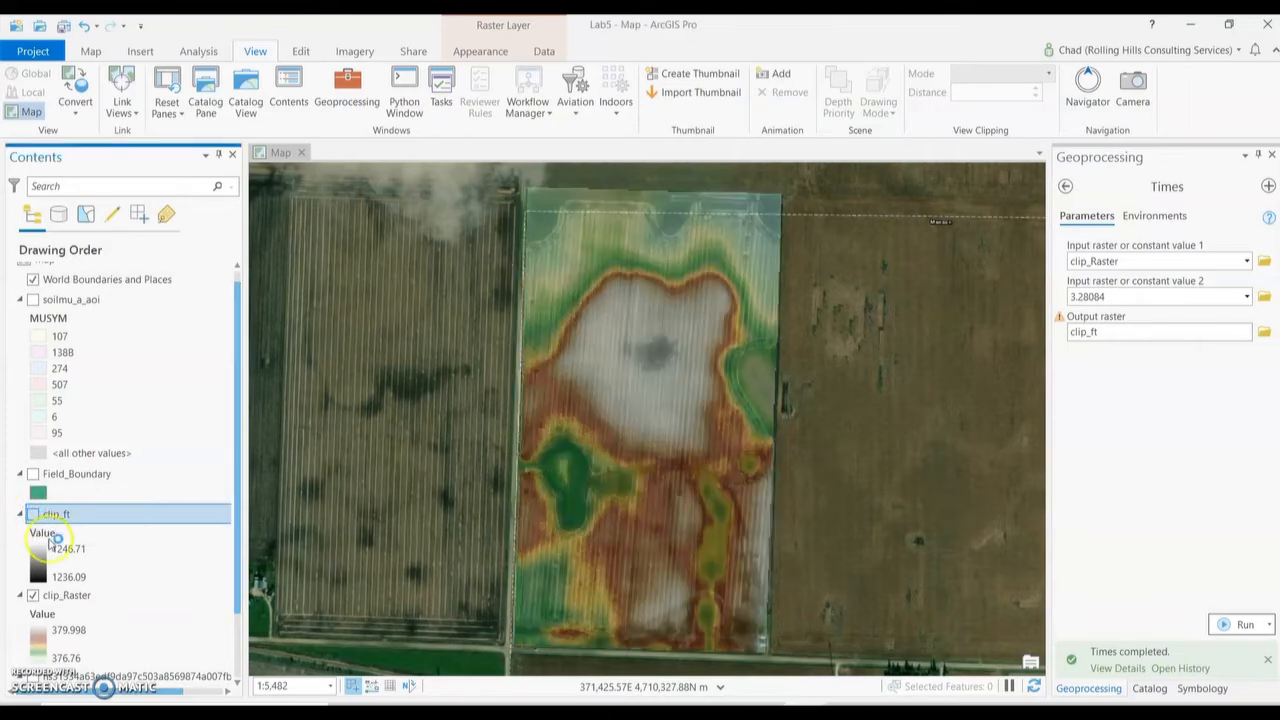
right_click(95, 596)
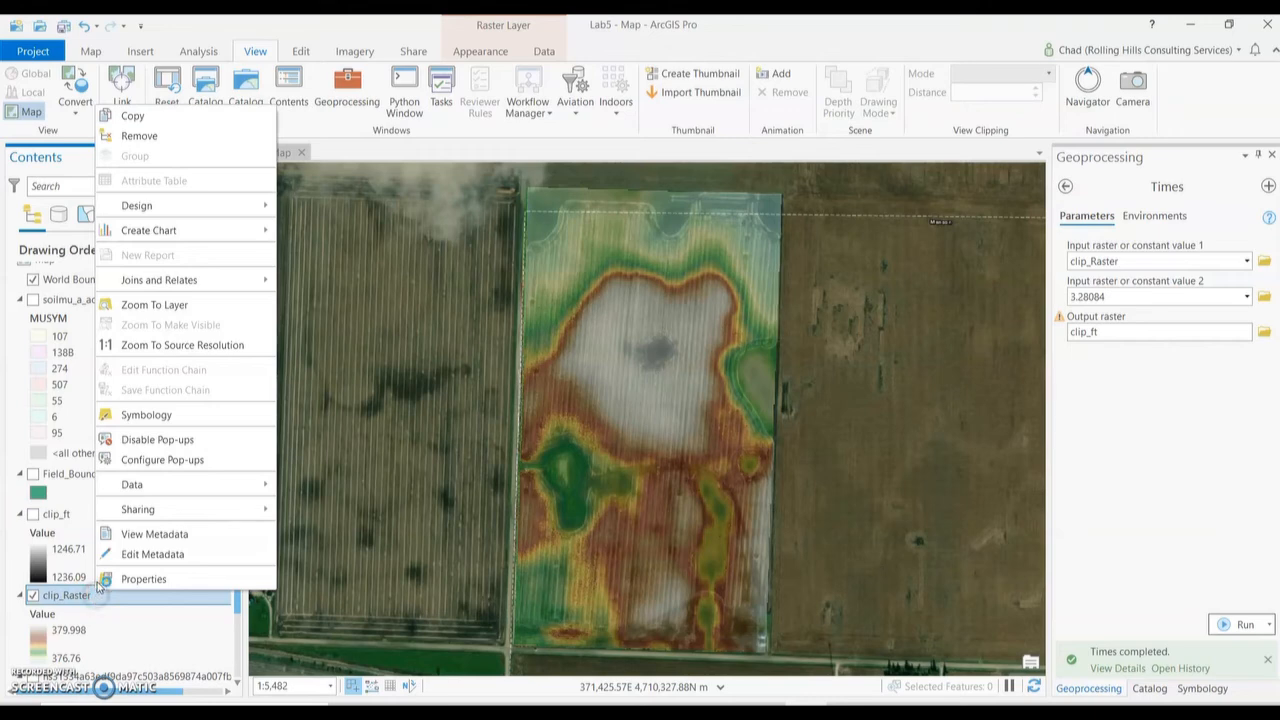
left_click(165, 302)
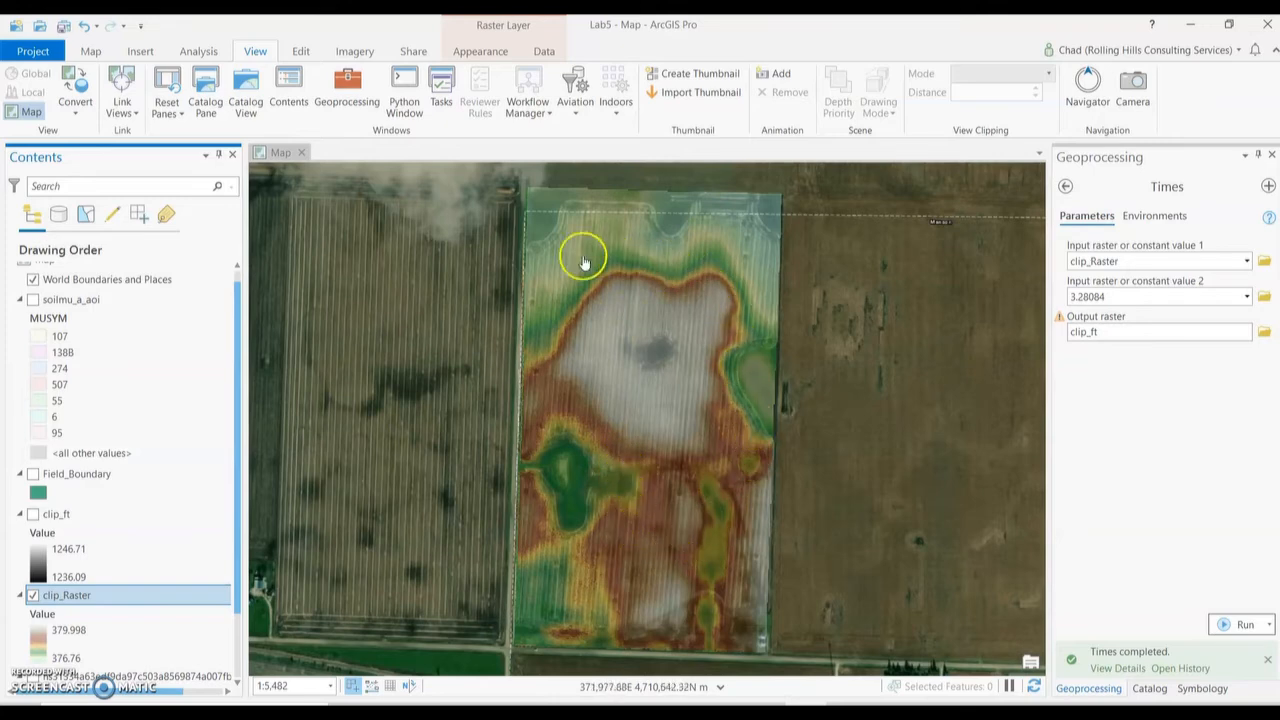
left_click(747, 363)
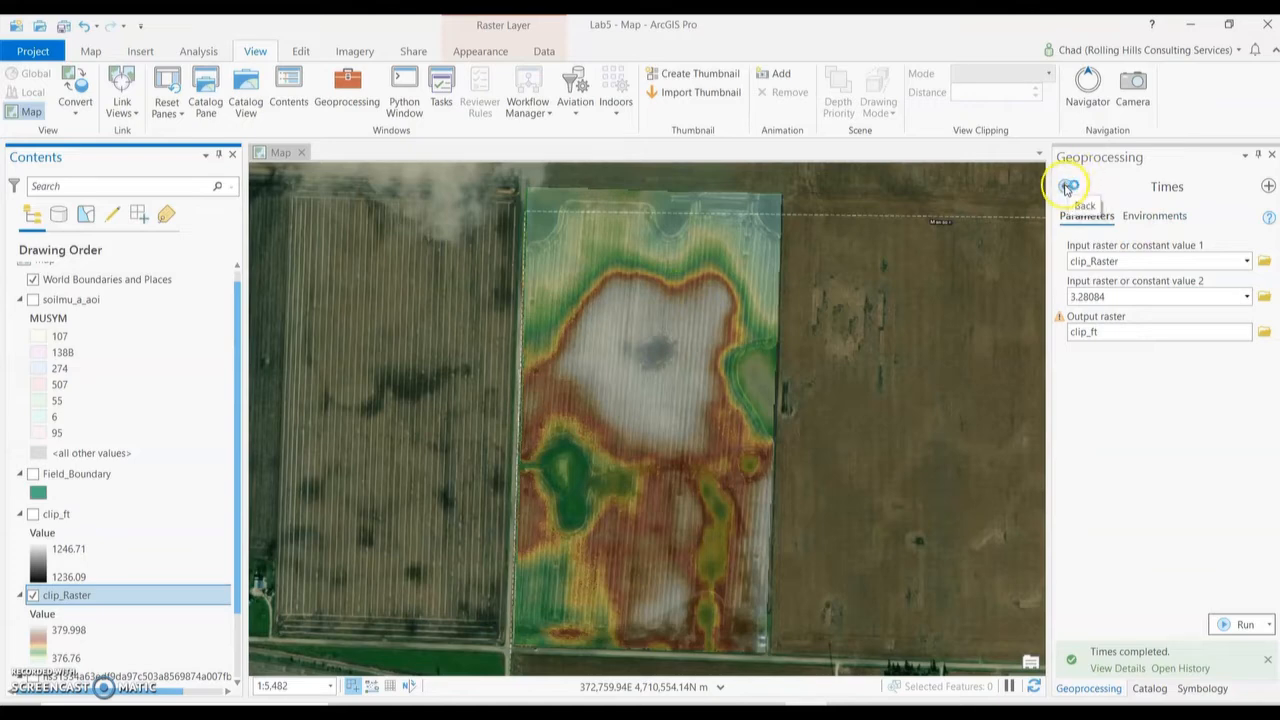
Search the geoprocessing tools for "slope" and open the 3D Analyst Slope tool
left_click(1068, 188)
left_click(1111, 189)
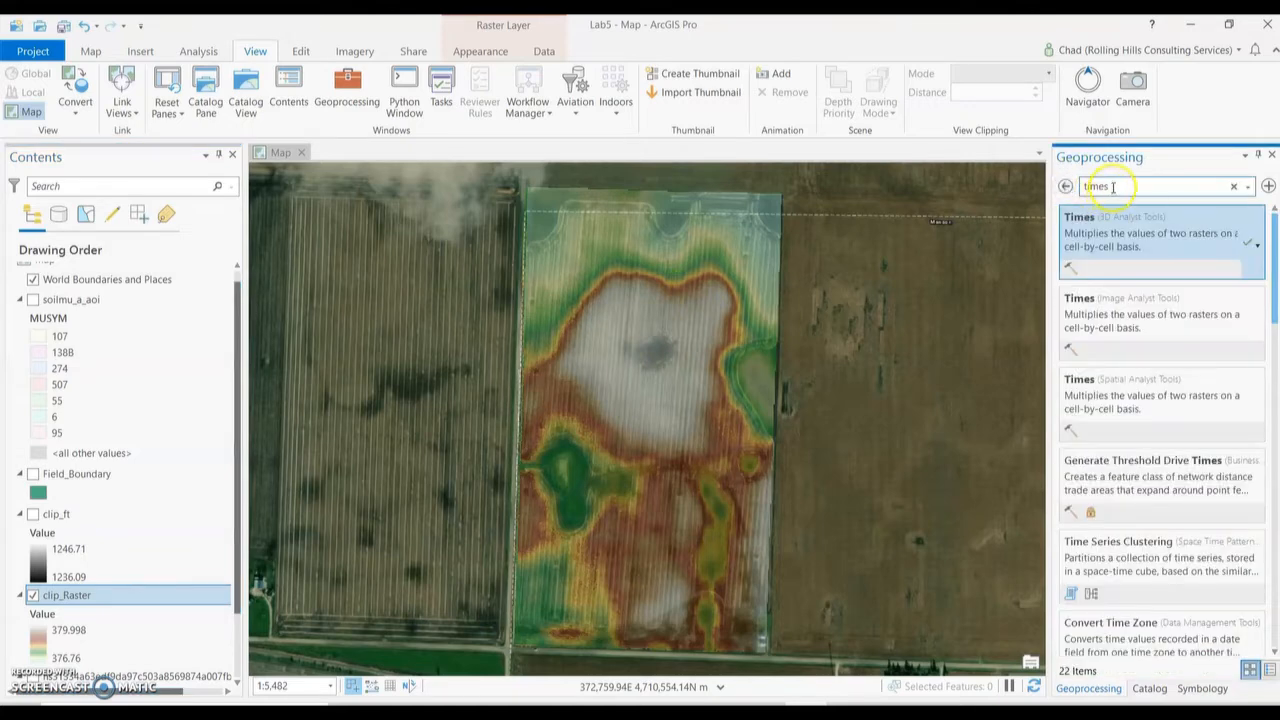
left_click_drag(1112, 187, 1076, 188)
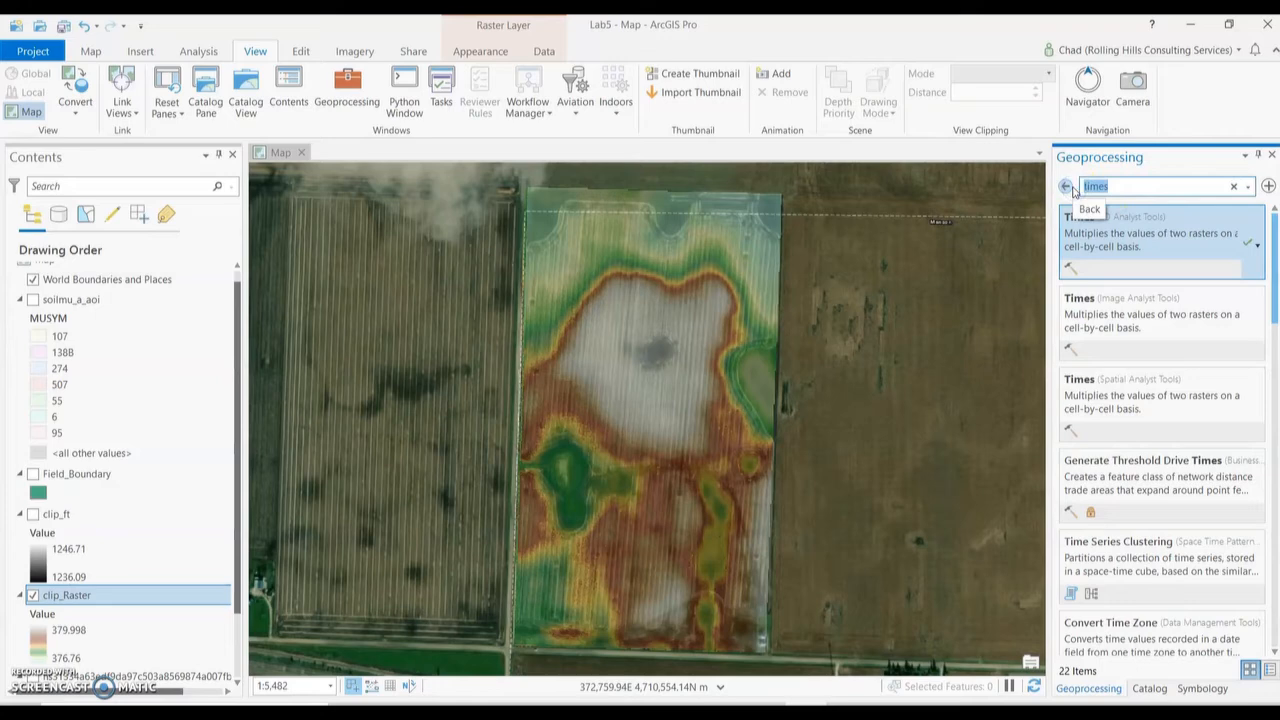
type("slope")
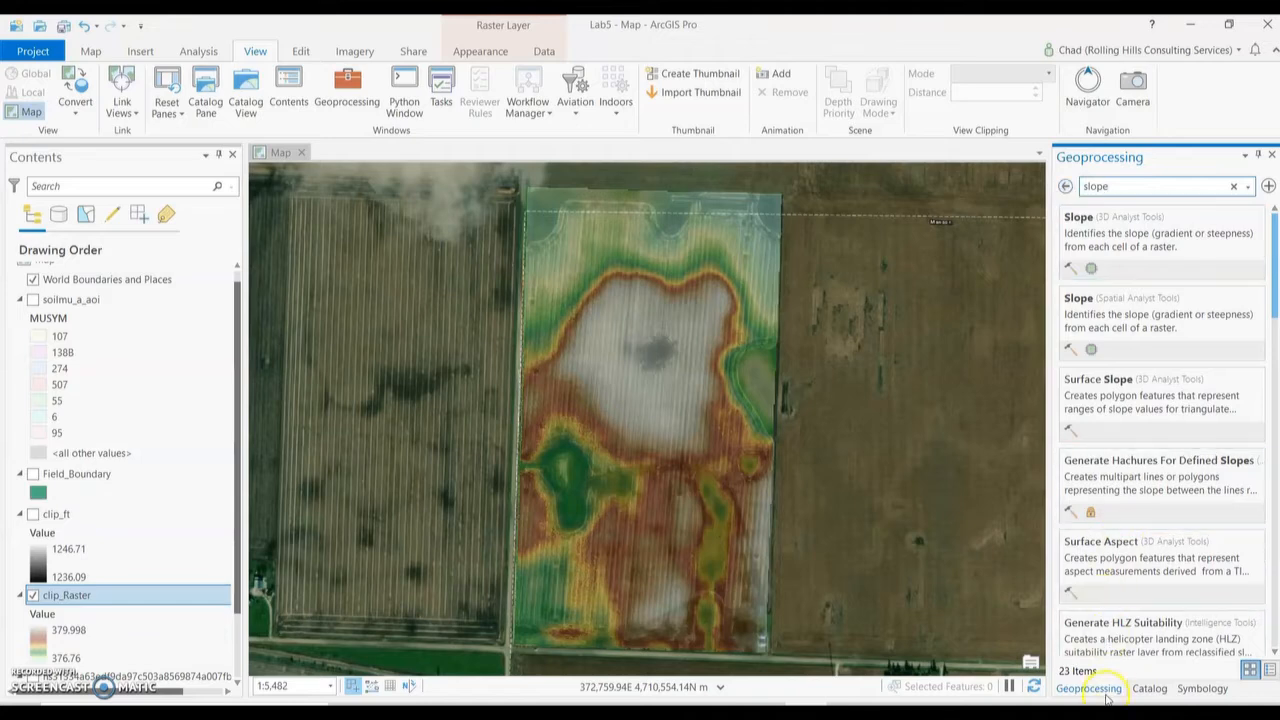
left_click(1095, 186)
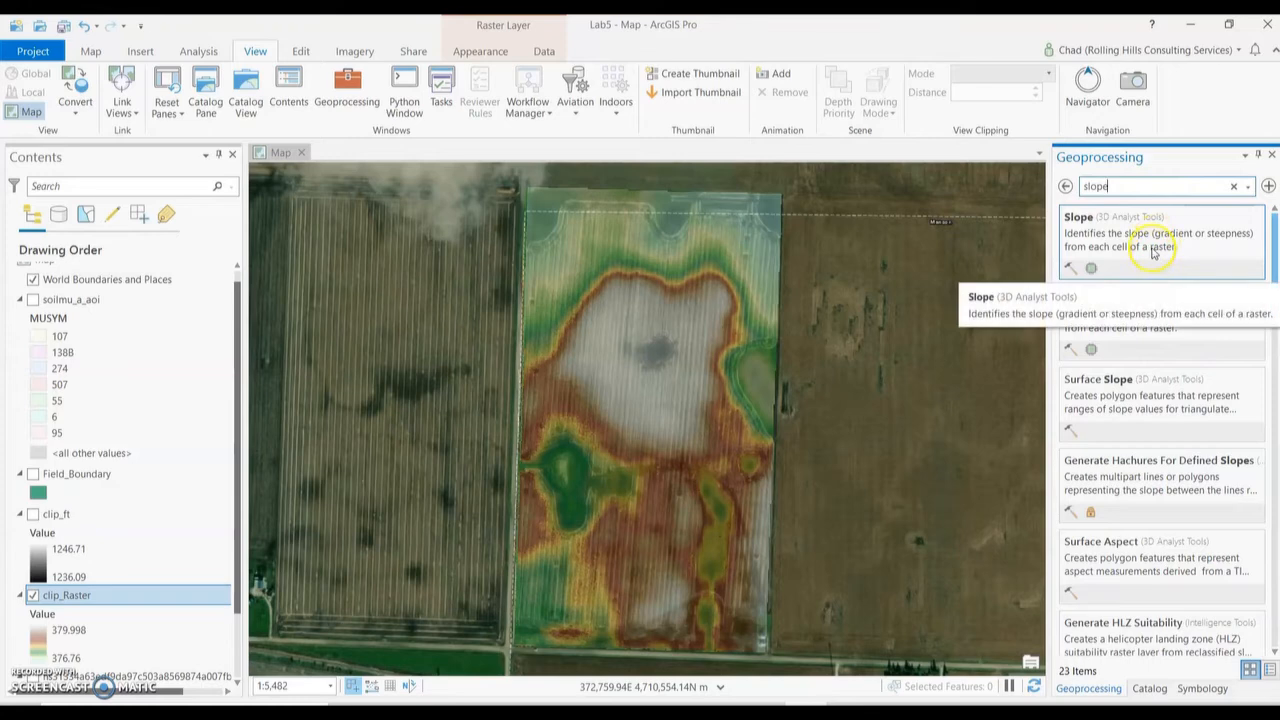
left_click(1142, 312)
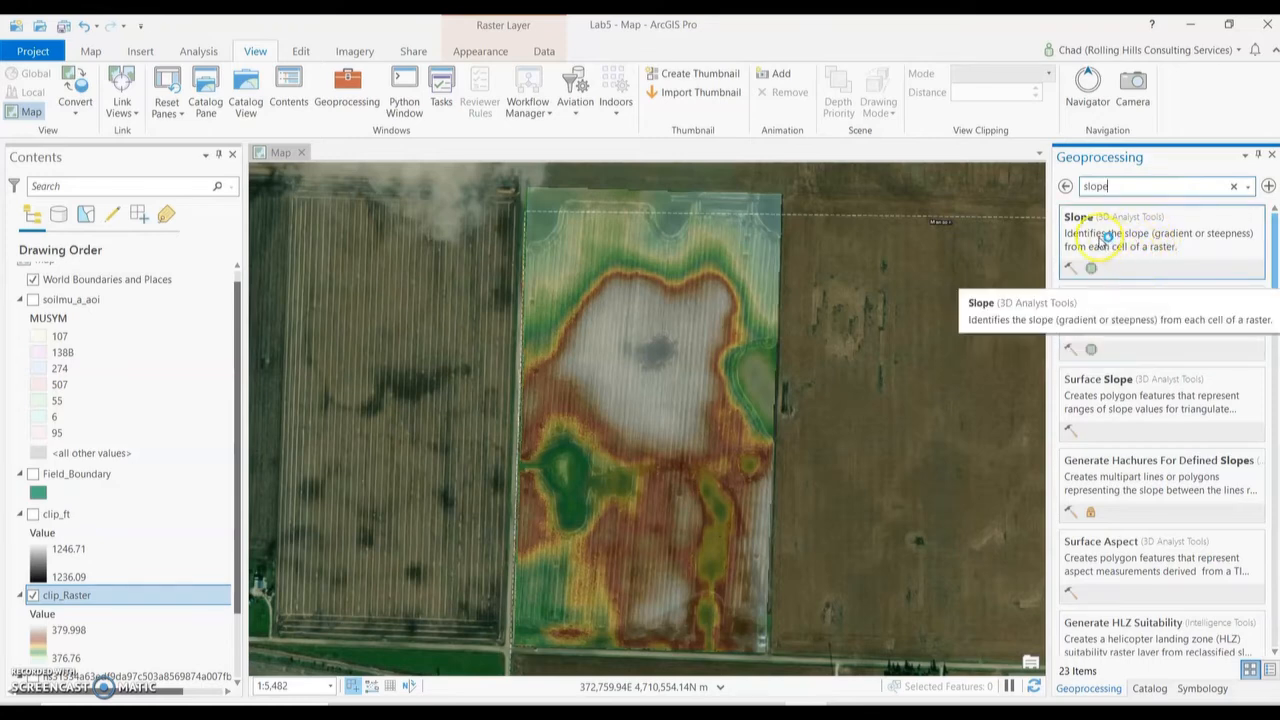
left_click(1096, 240)
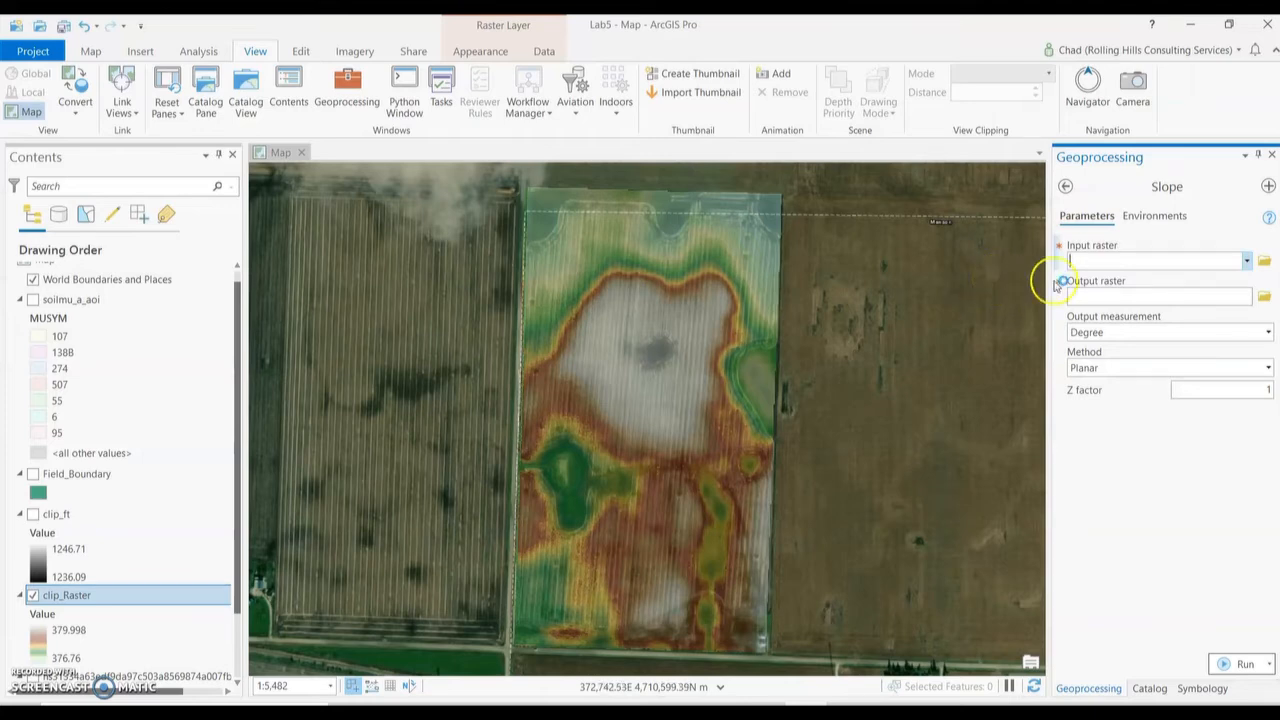
Set clip_Raster as the Slope tool's input raster and name the output raster Slope in Lab5.gdb
left_click(1246, 260)
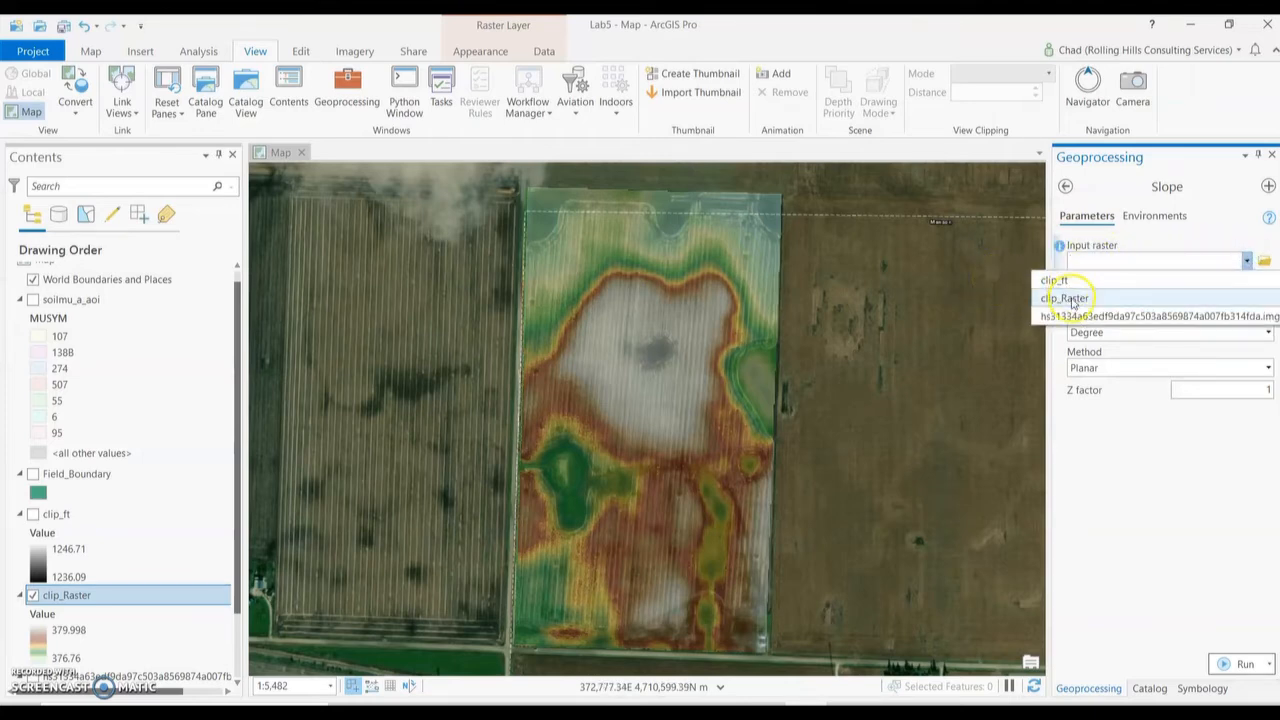
left_click(1073, 299)
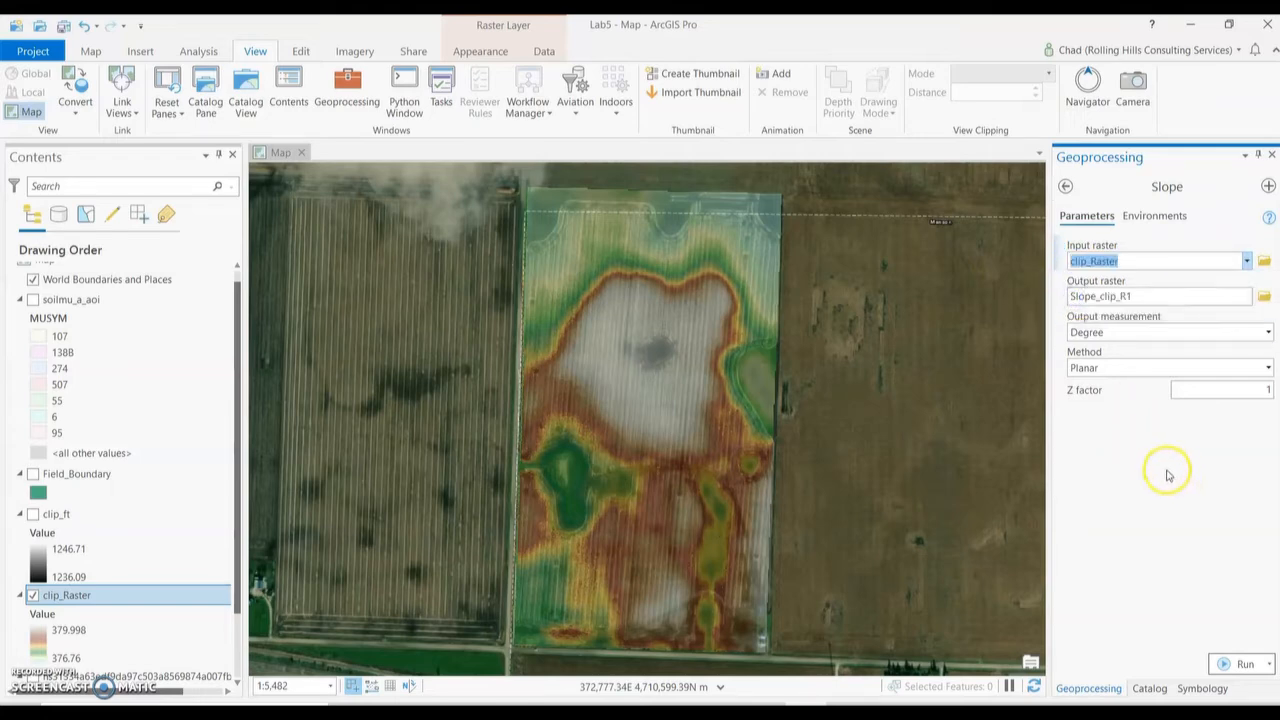
left_click(58, 632)
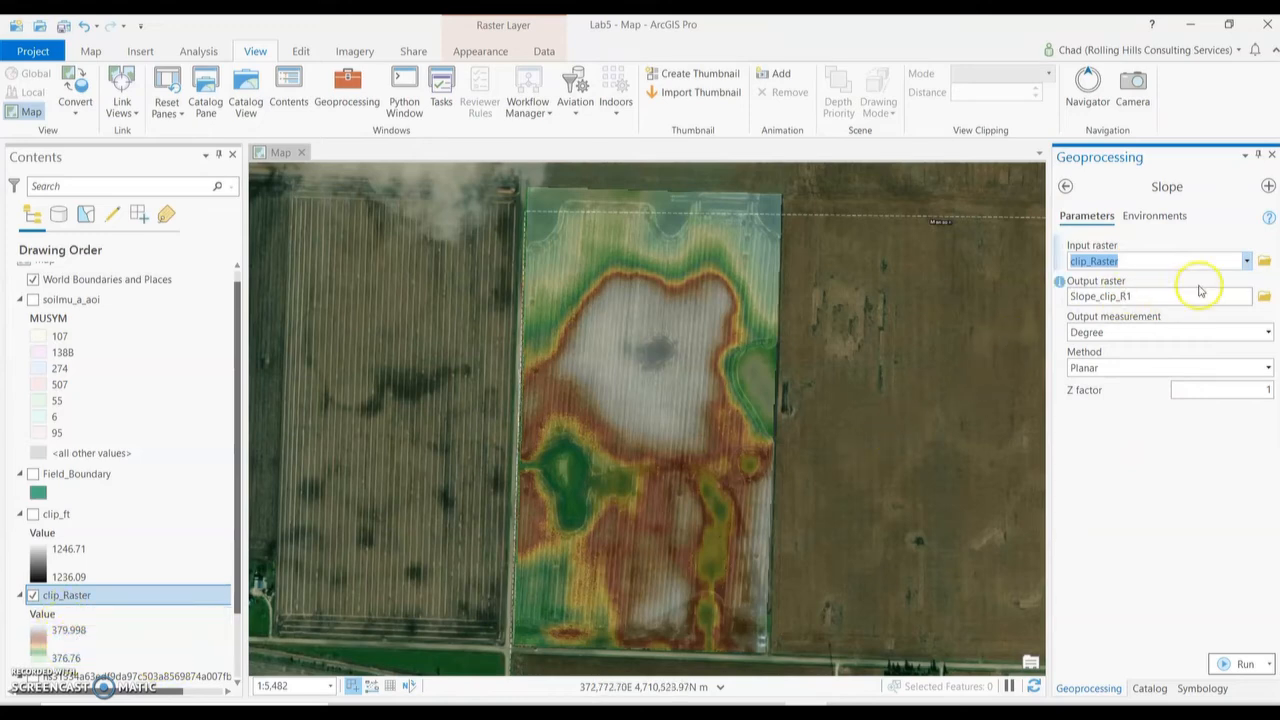
left_click(1152, 296)
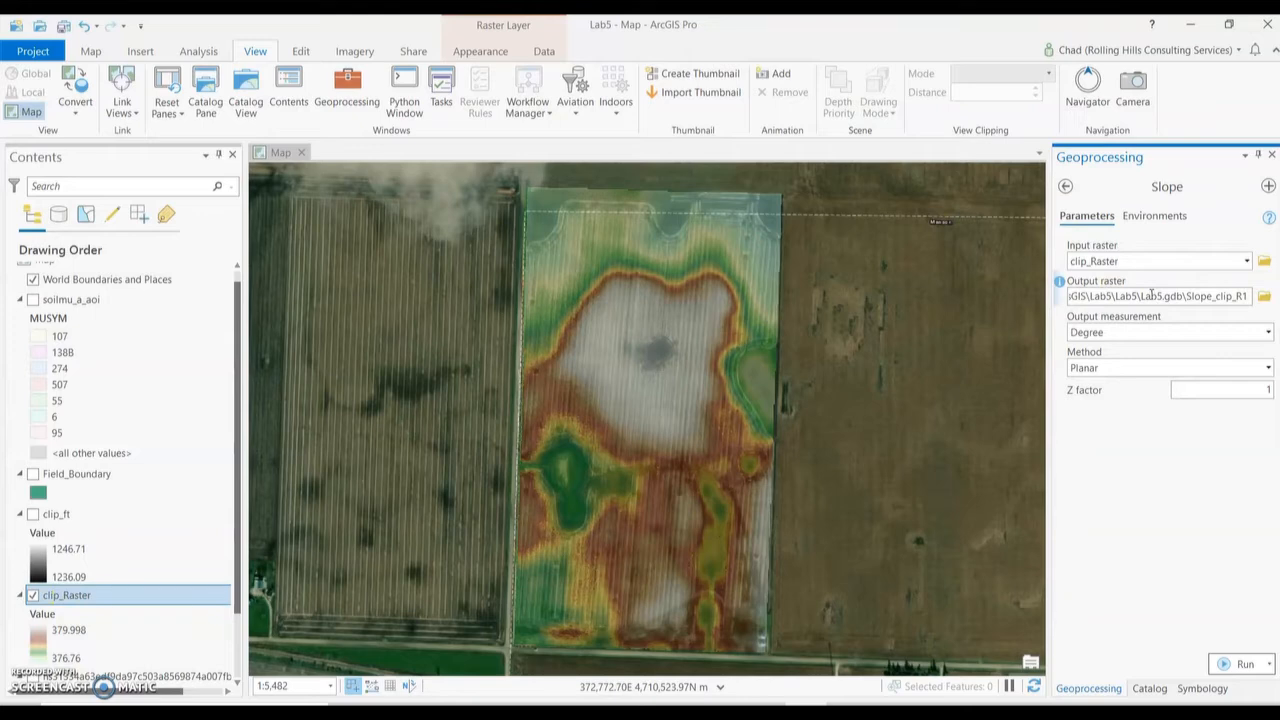
key("BackSpace")
key("BackSpace")
key("BackSpace")
key("BackSpace")
key("BackSpace")
key("BackSpace")
key("BackSpace")
key("BackSpace")
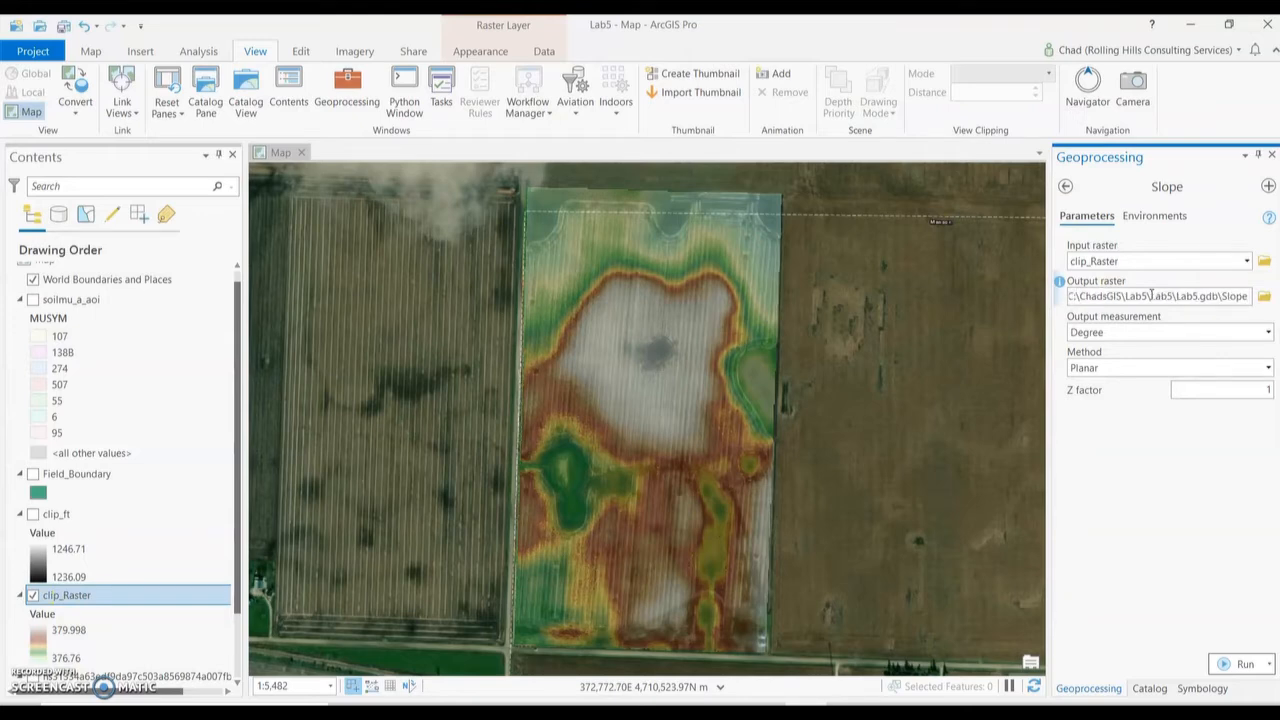
Choose Degree as the output measurement and run the Slope tool on clip_Raster
left_click(1191, 332)
left_click(1267, 335)
left_click(1110, 352)
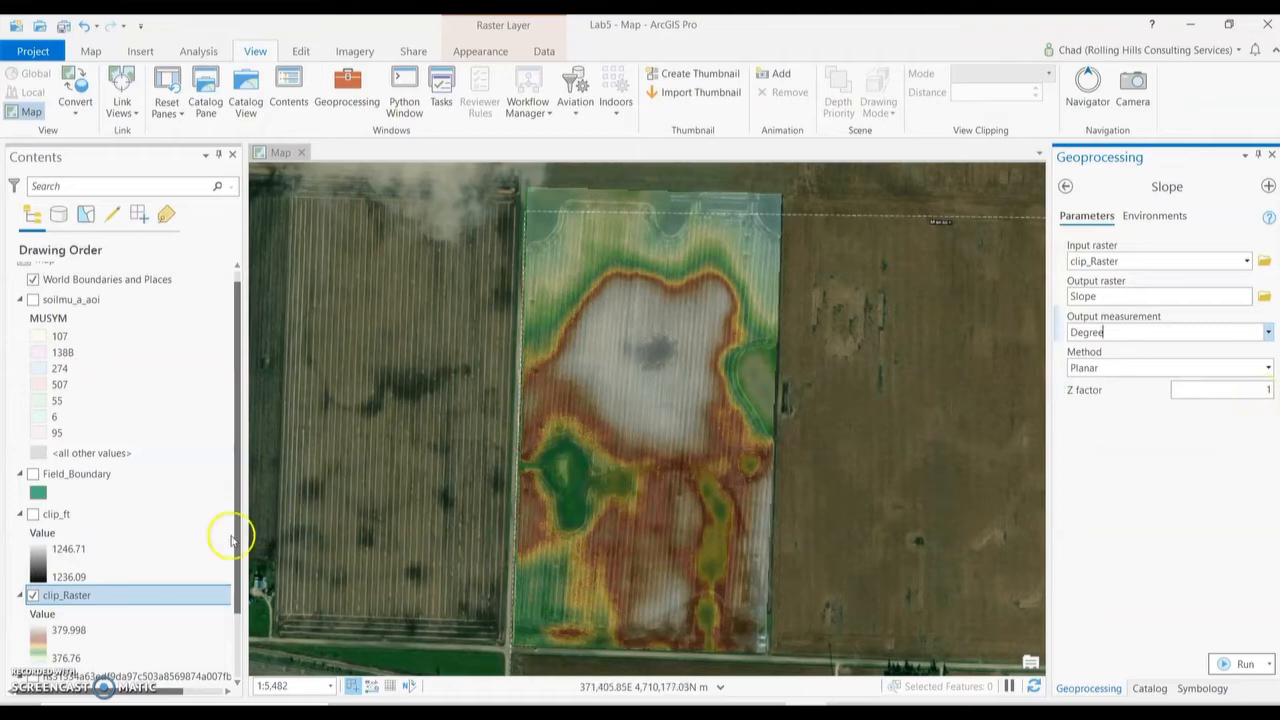
left_click(130, 578)
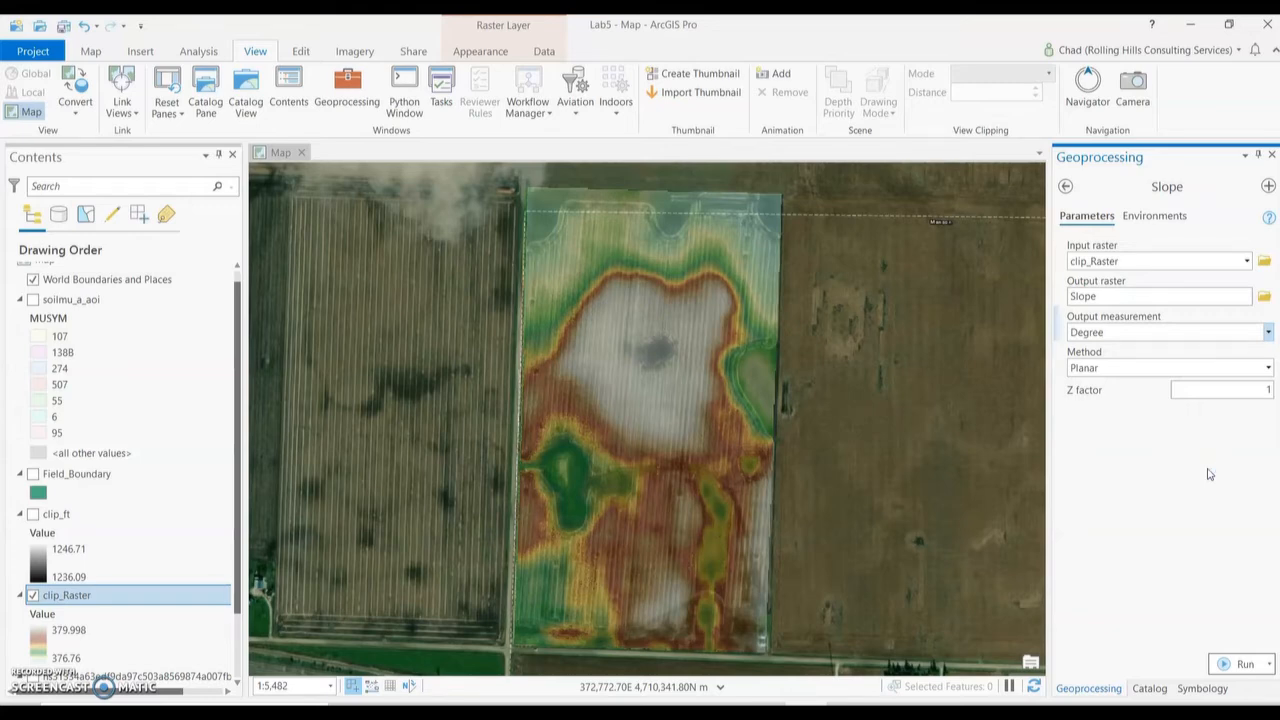
left_click(1240, 664)
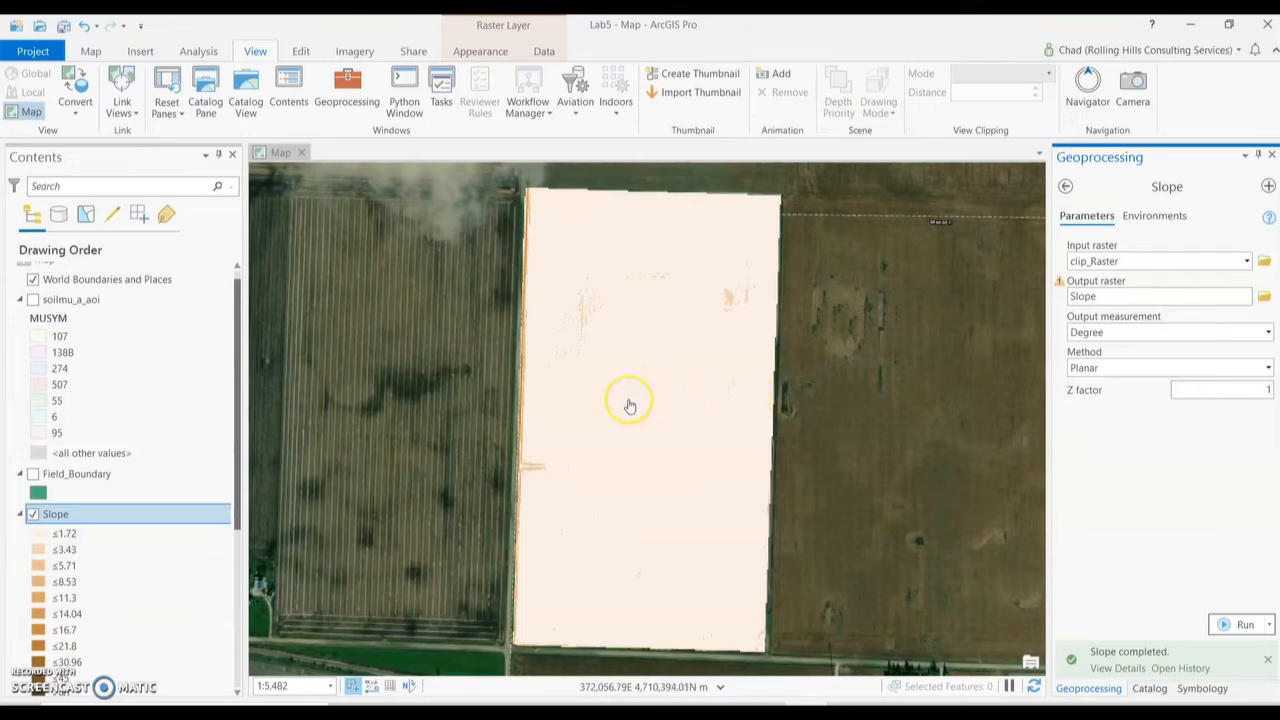
Open the symbology of the Slope layer and change its primary symbology from Classify to Stretch
right_click(94, 520)
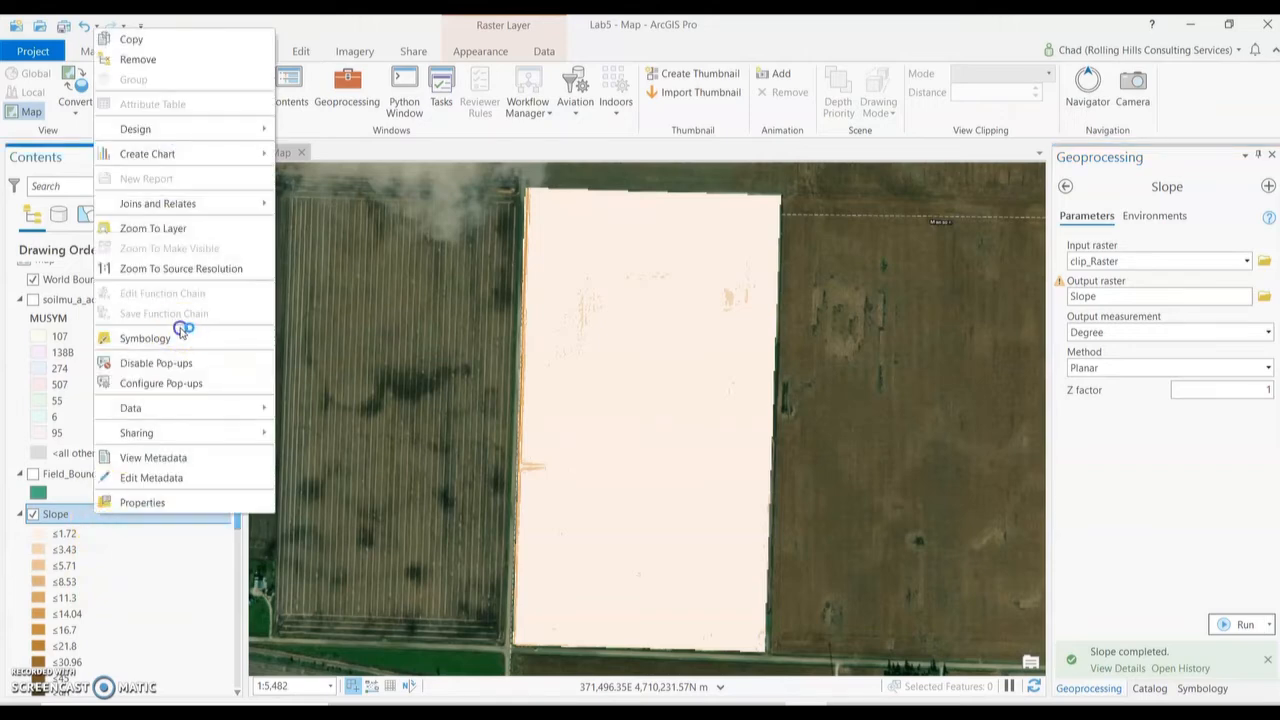
left_click(950, 375)
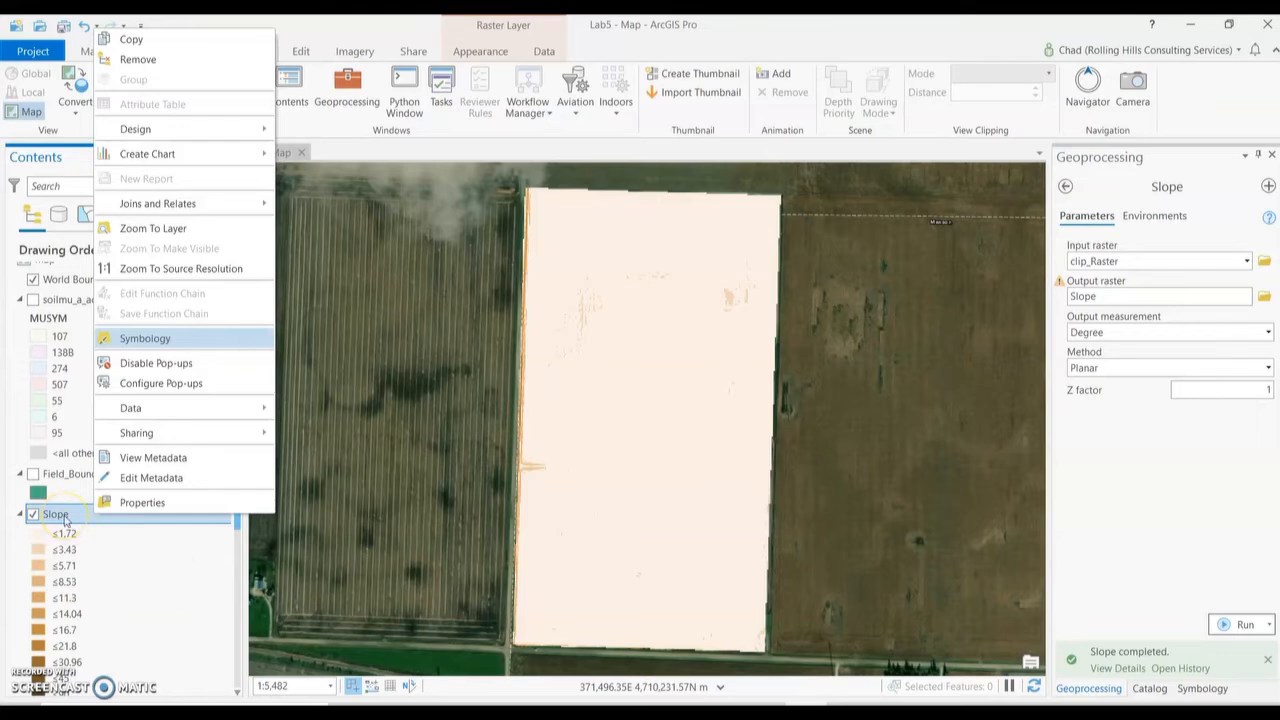
left_click(140, 339)
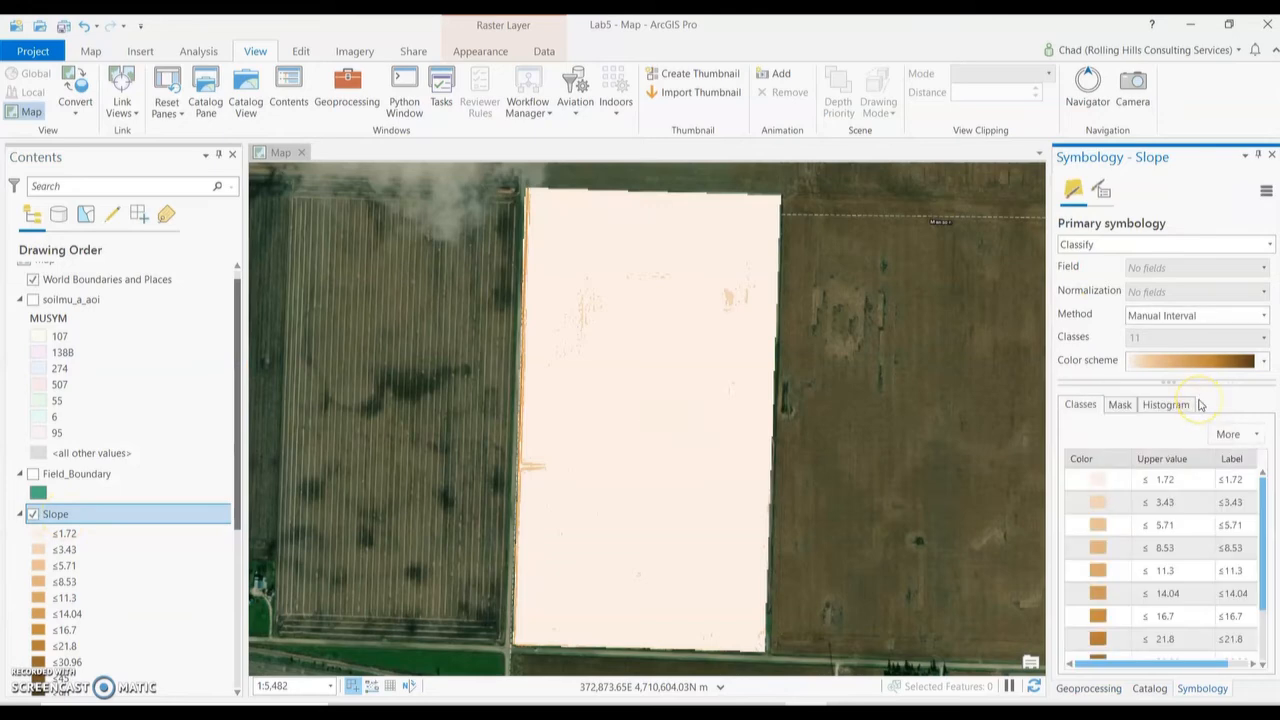
left_click(1269, 245)
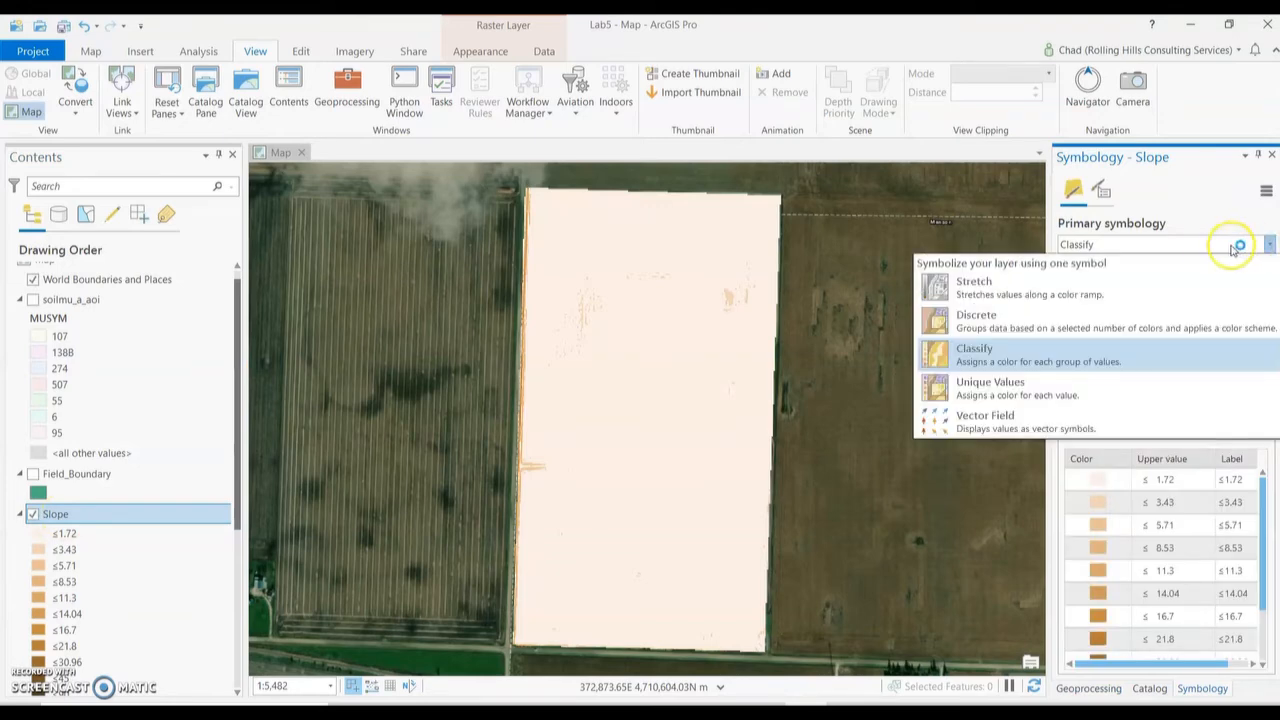
left_click(1008, 285)
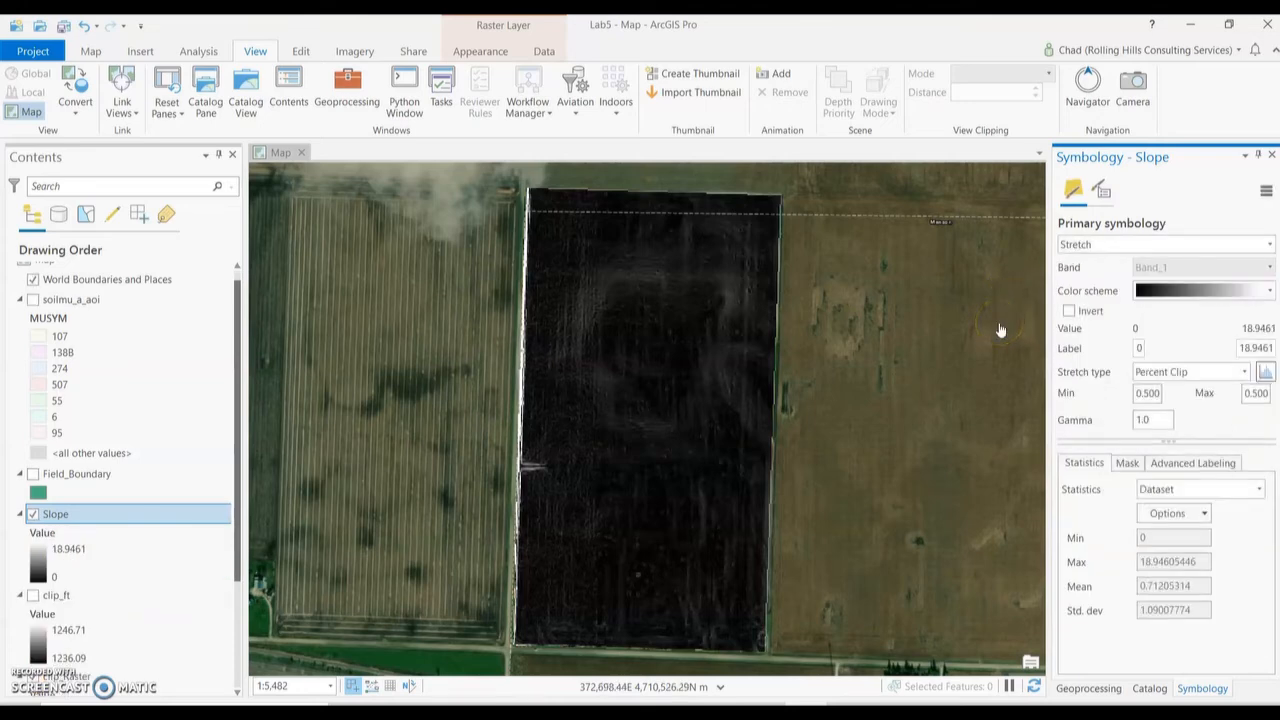
Show the color scheme names and apply the green-yellow-red color scheme to the Slope layer
left_click(1271, 291)
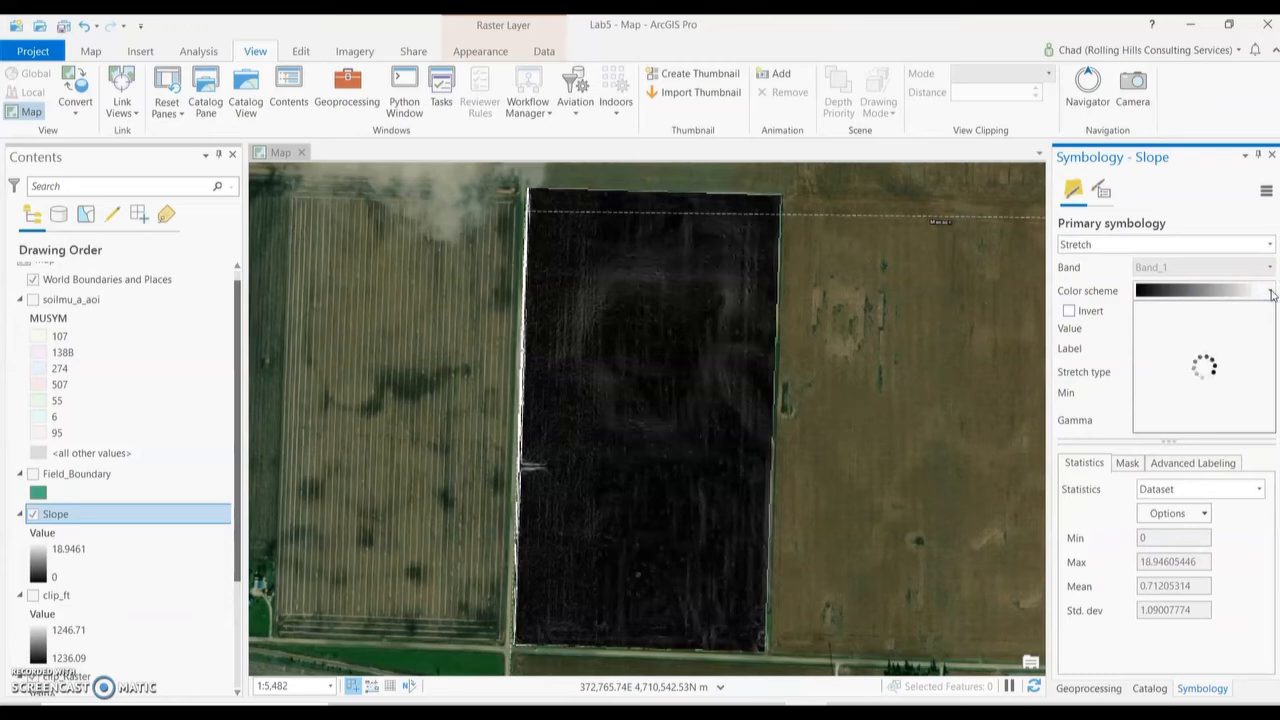
left_click(1226, 247)
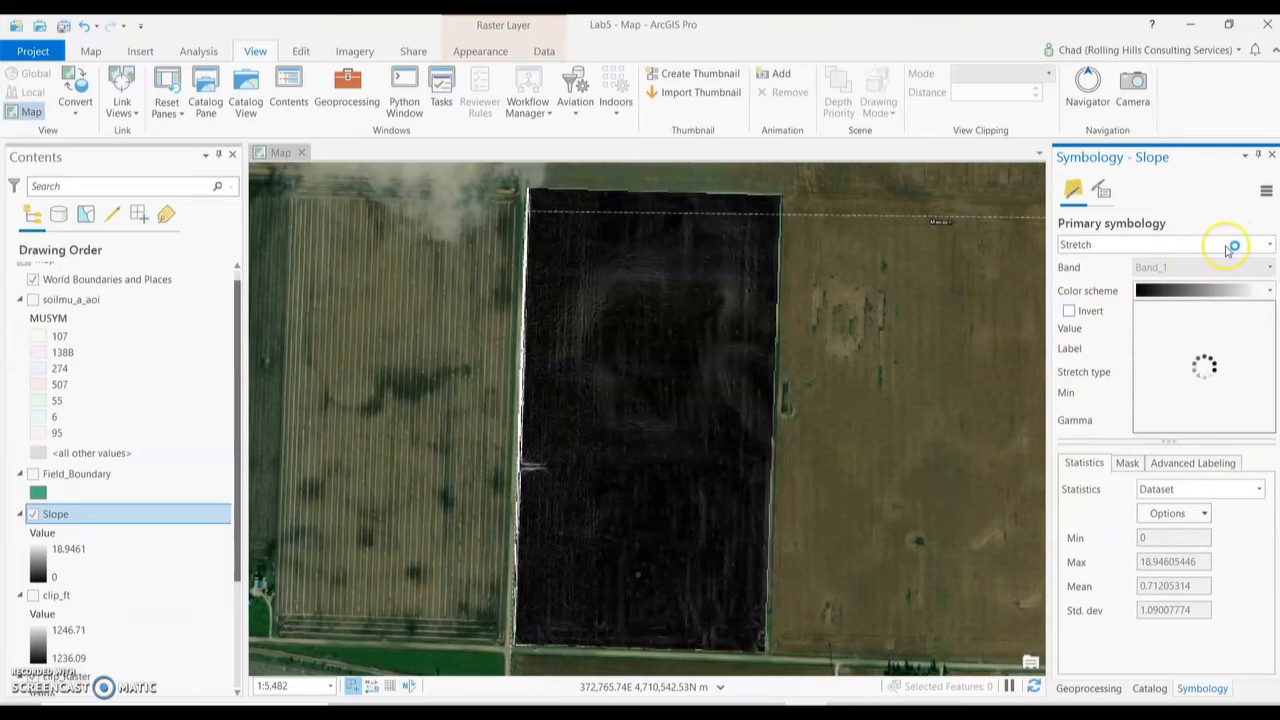
left_click(1269, 291)
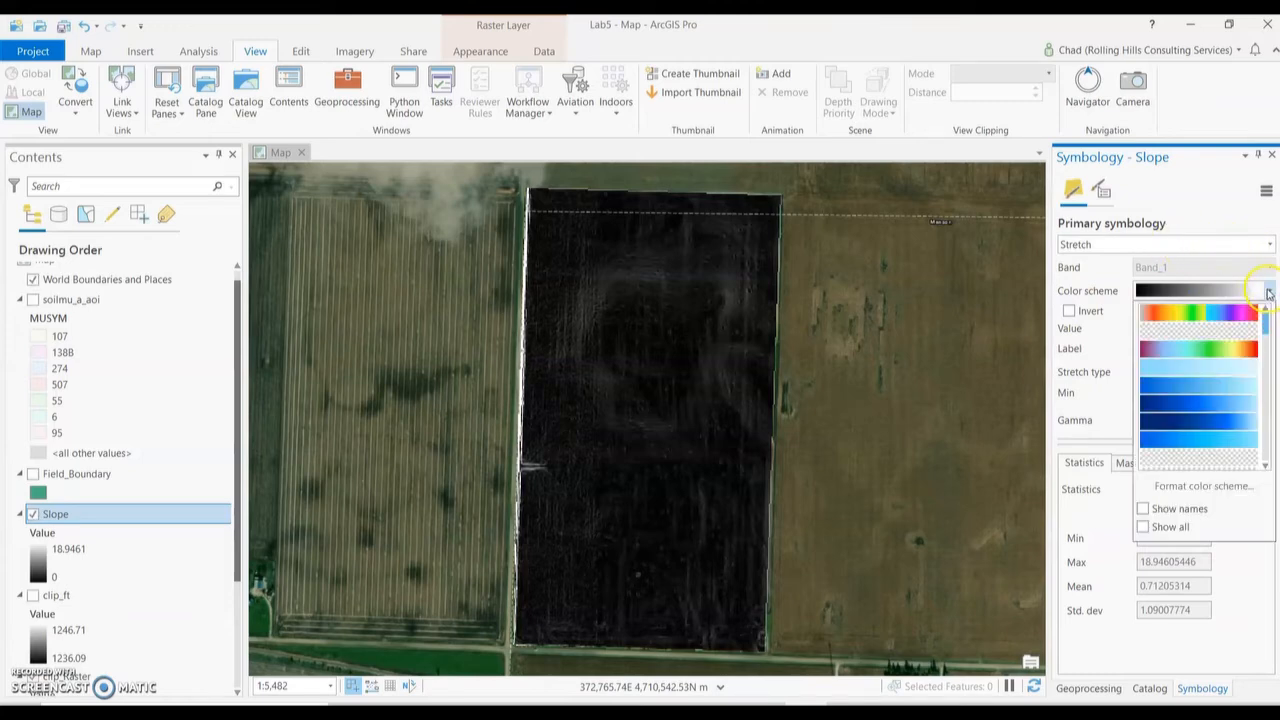
left_click(1146, 510)
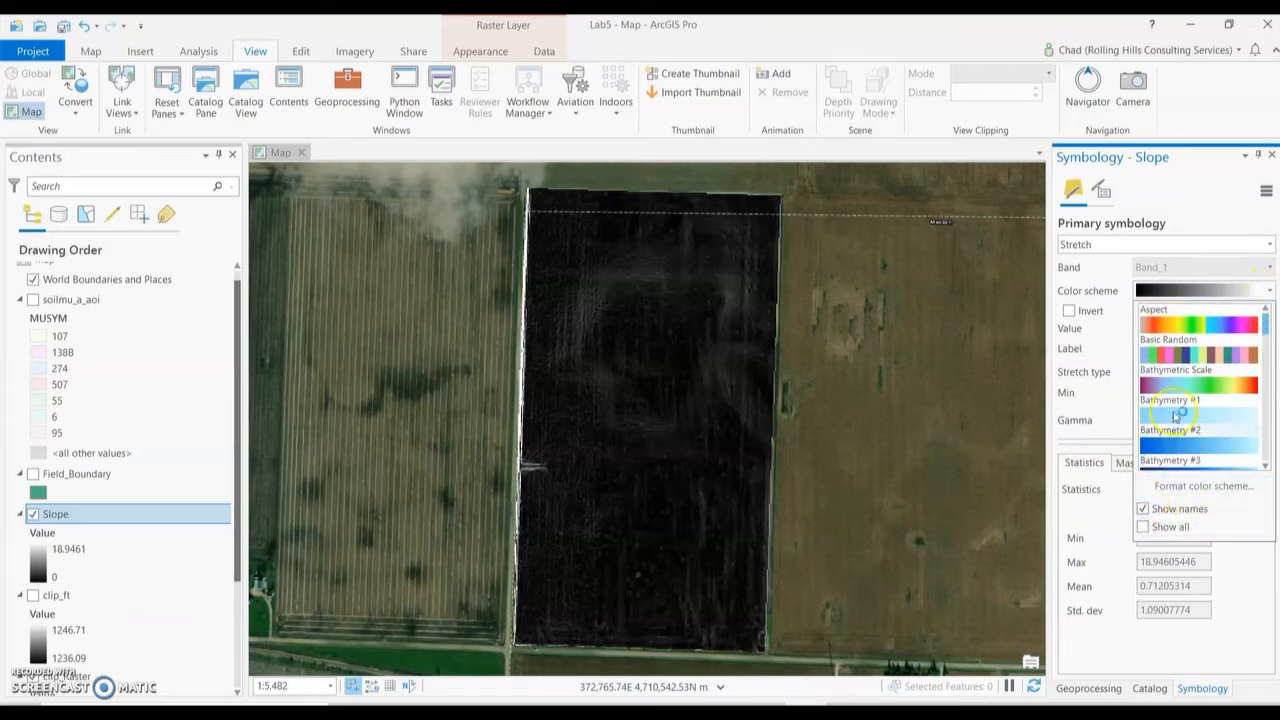
left_click_drag(1265, 330, 1267, 390)
left_click(1190, 415)
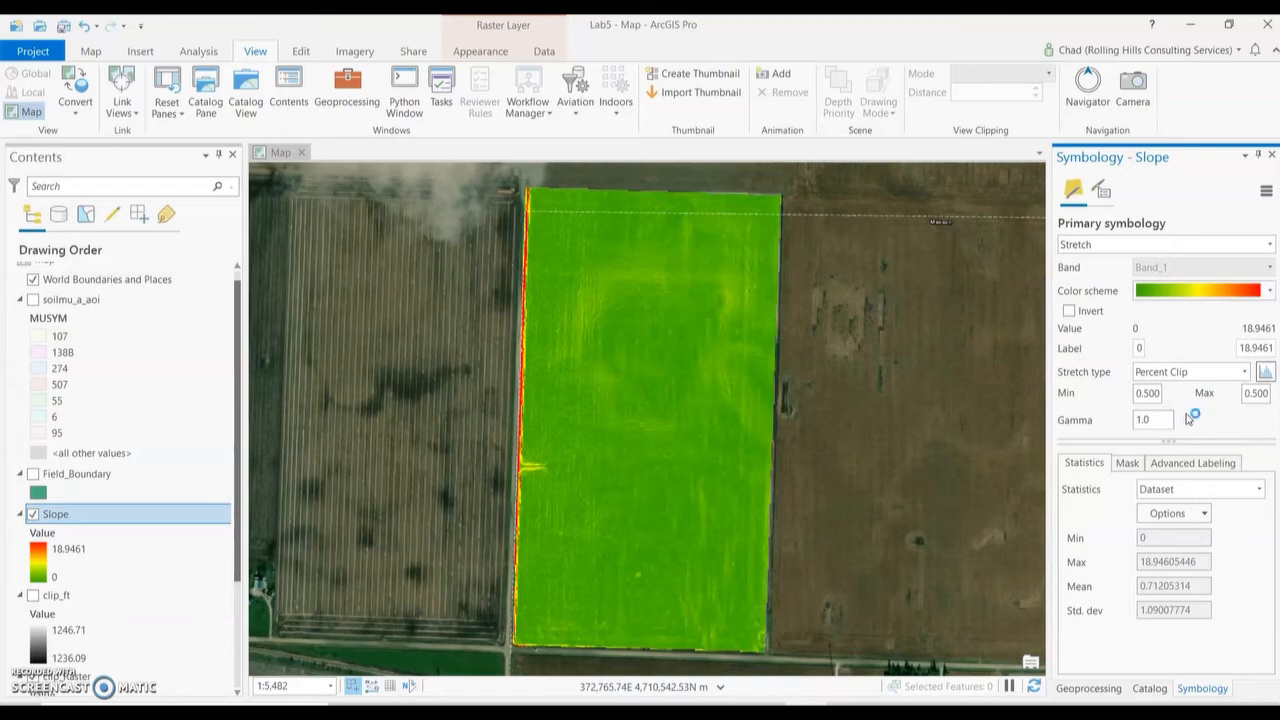
Set the Slope layer's stretch type to Histogram Equalize
left_click(58, 582)
left_click(1245, 372)
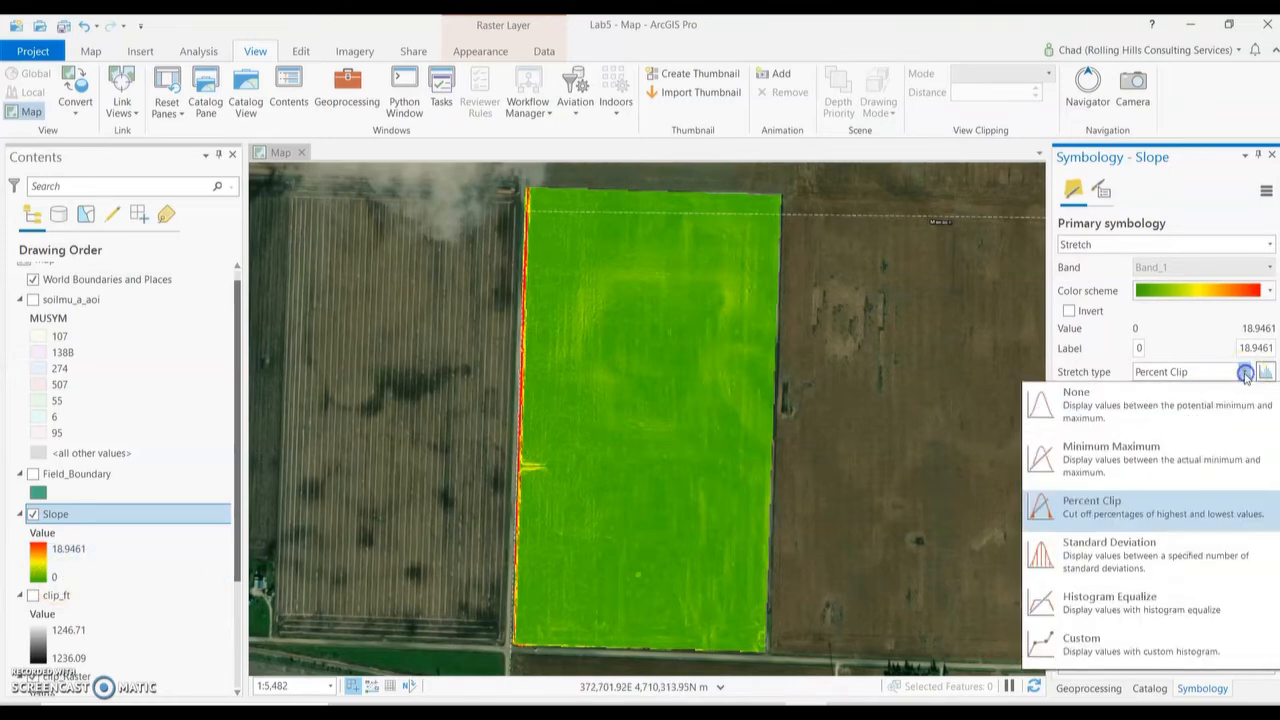
left_click(1120, 607)
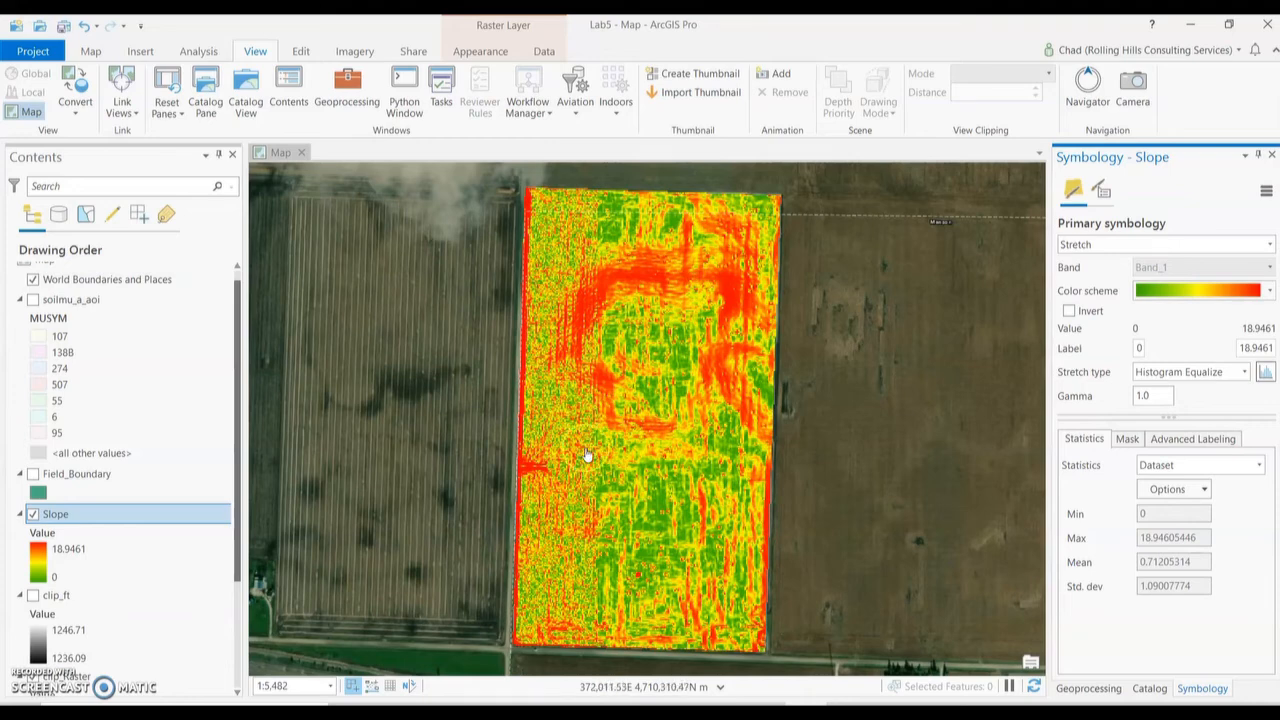
Compare the Slope legend's value range with the steep and flat areas of the field on the map
left_click(77, 571)
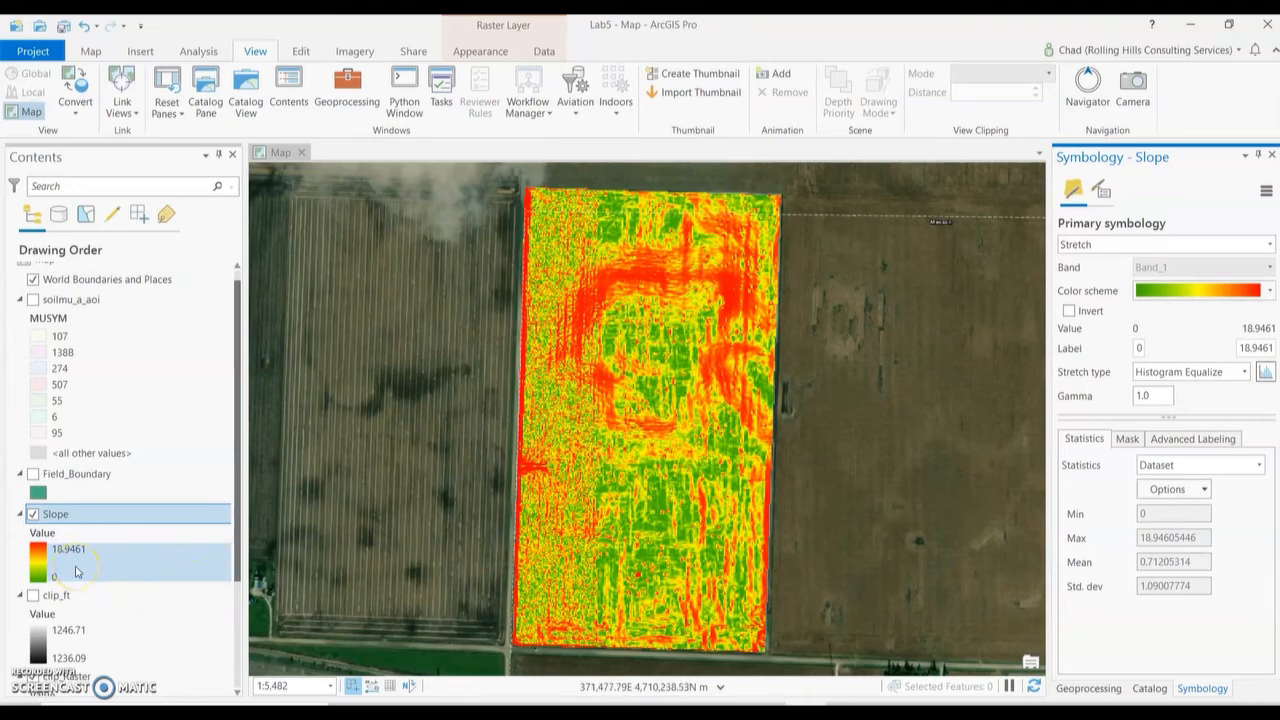
left_click(60, 580)
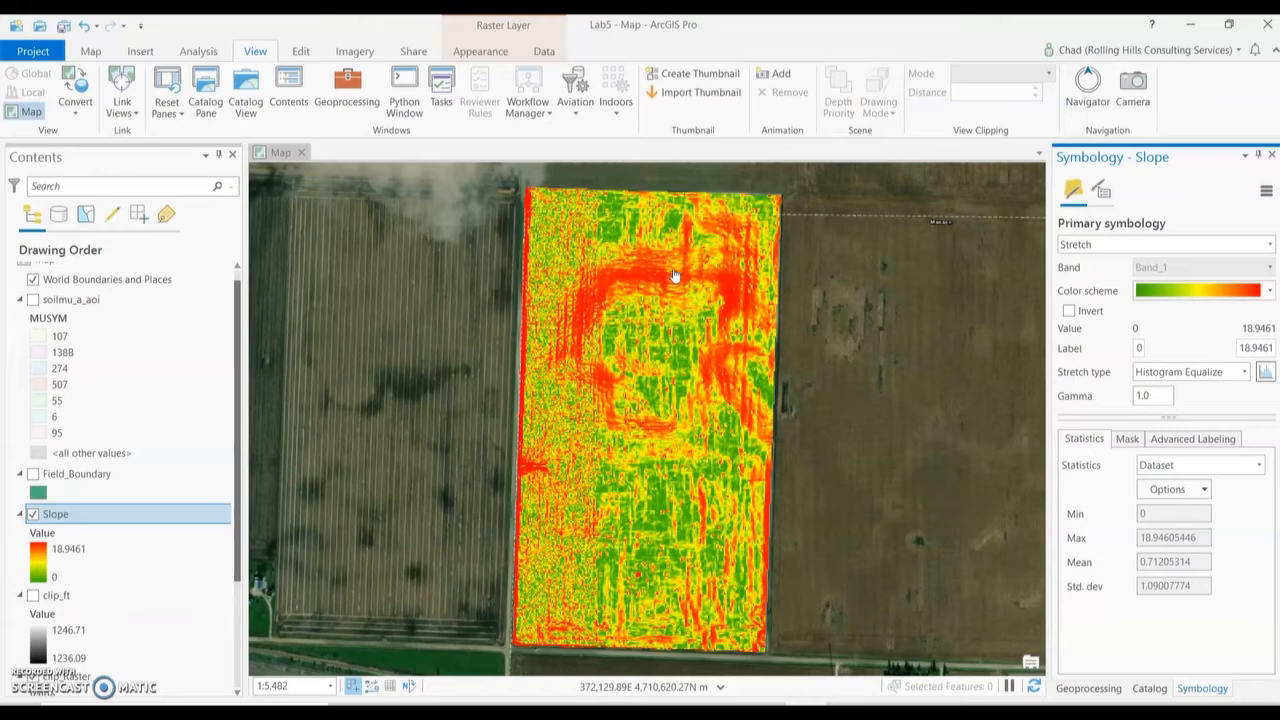
left_click(587, 362)
left_click(735, 342)
left_click(723, 290)
left_click(631, 273)
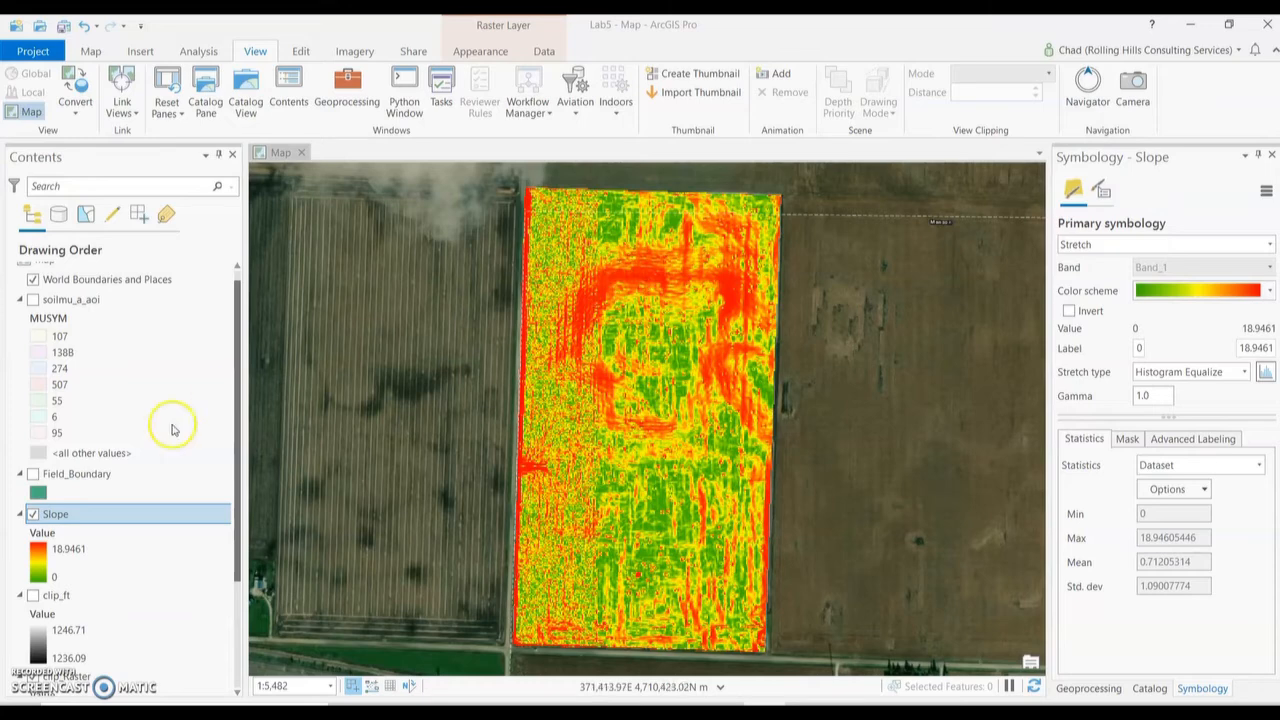
Search the geoprocessing tools for "aspect" and open the Aspect tool
left_click_drag(238, 427, 238, 537)
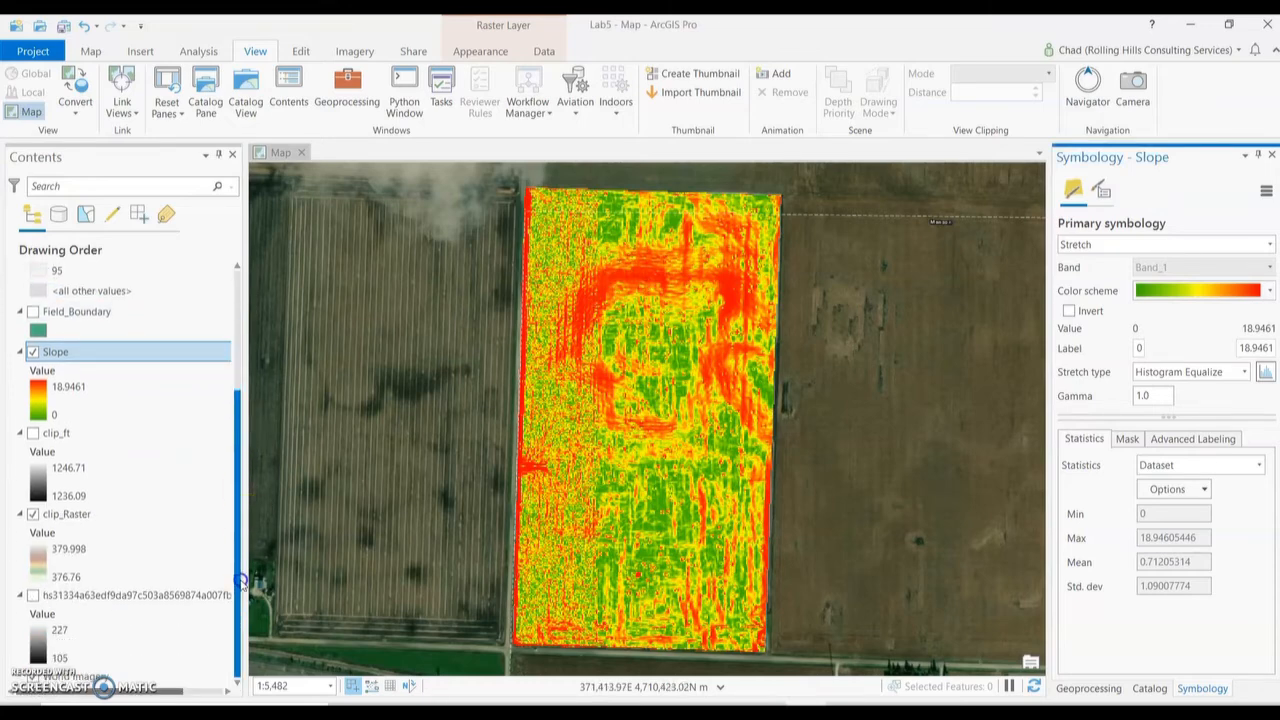
left_click(1087, 689)
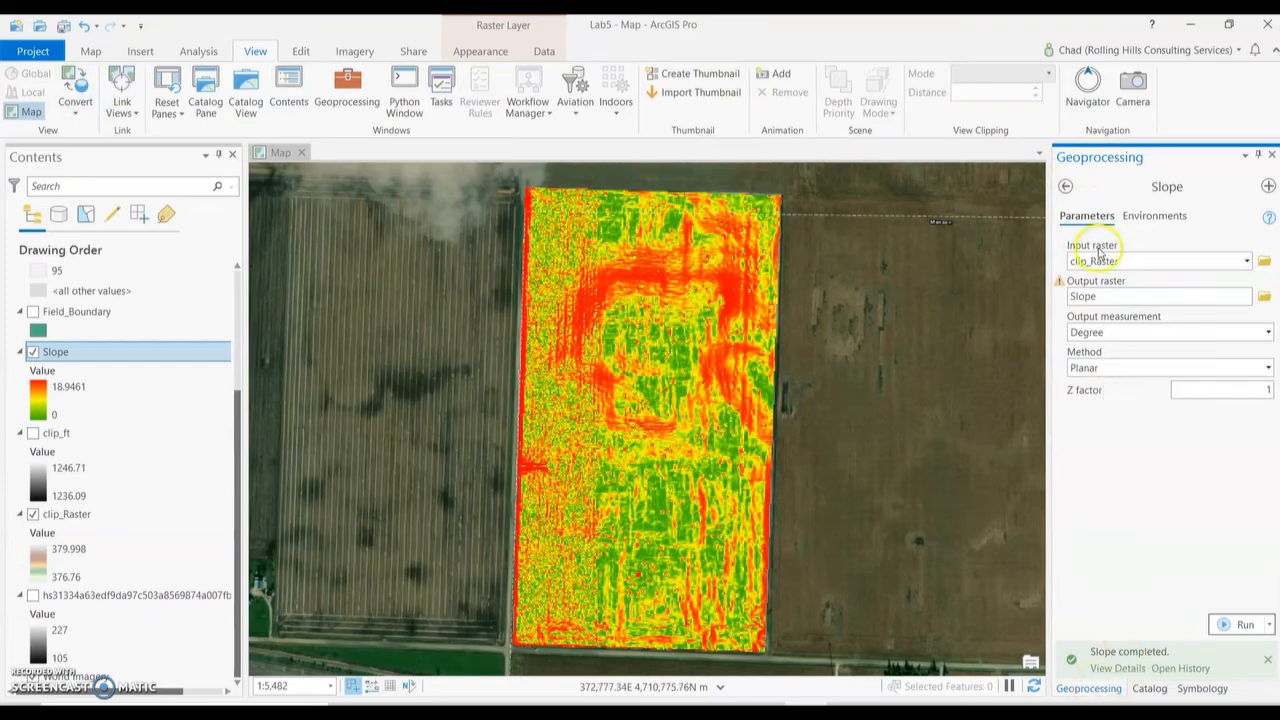
left_click(1065, 187)
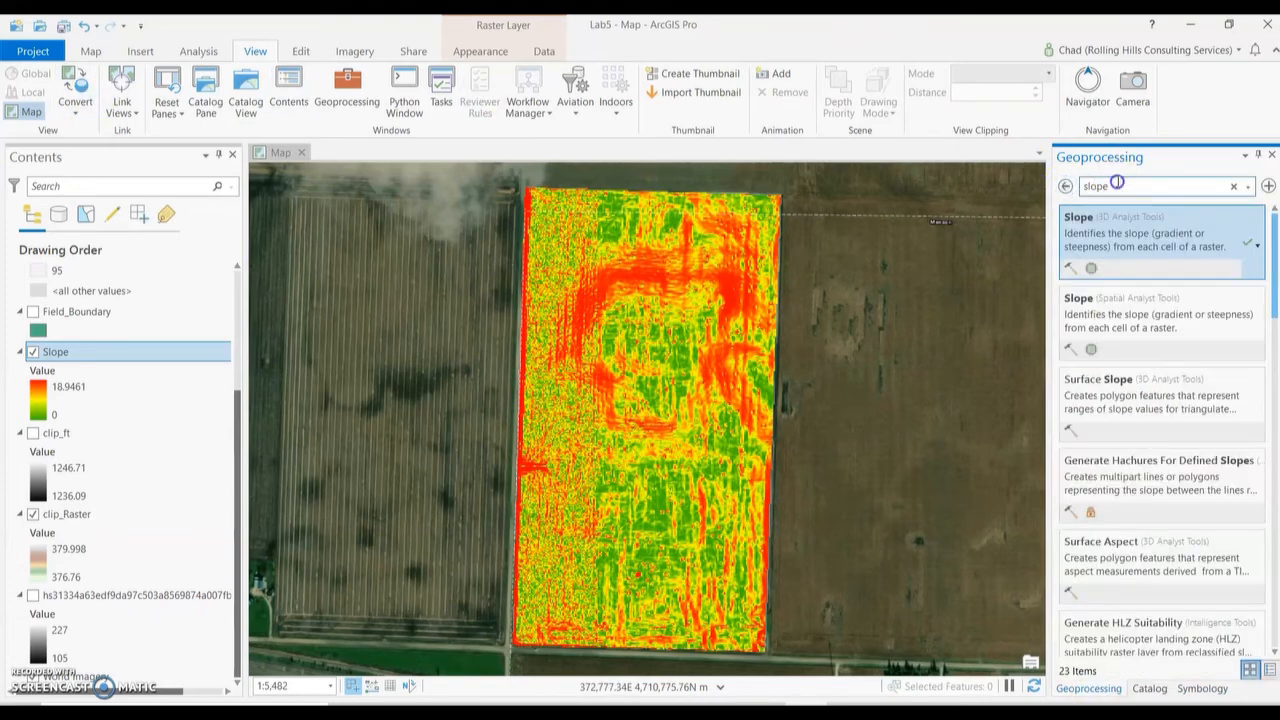
type("aspect")
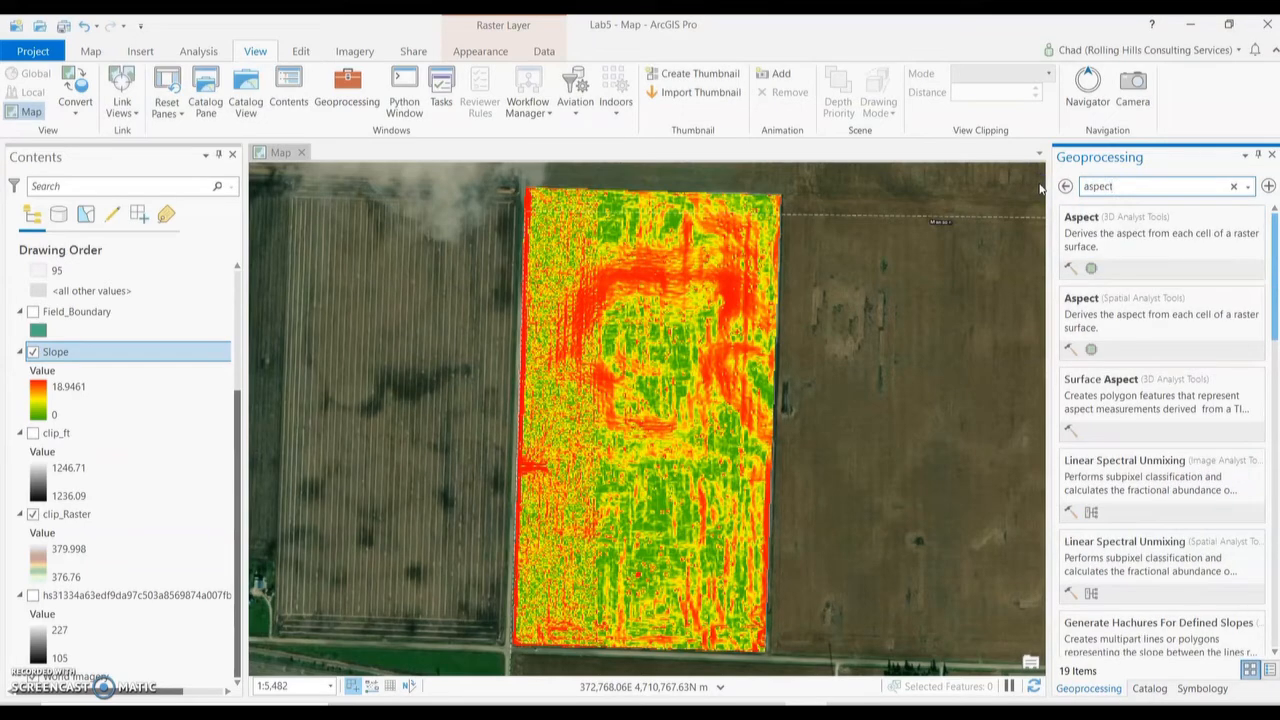
left_click(1058, 240)
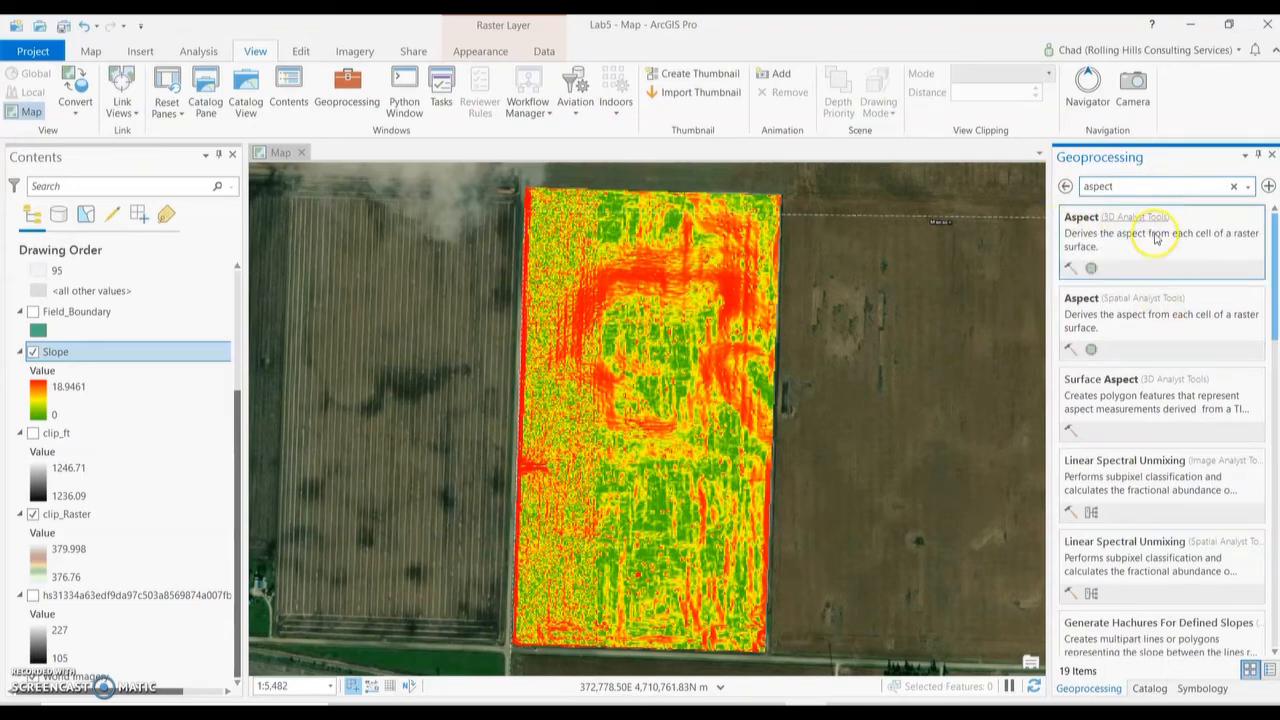
left_click(1180, 336)
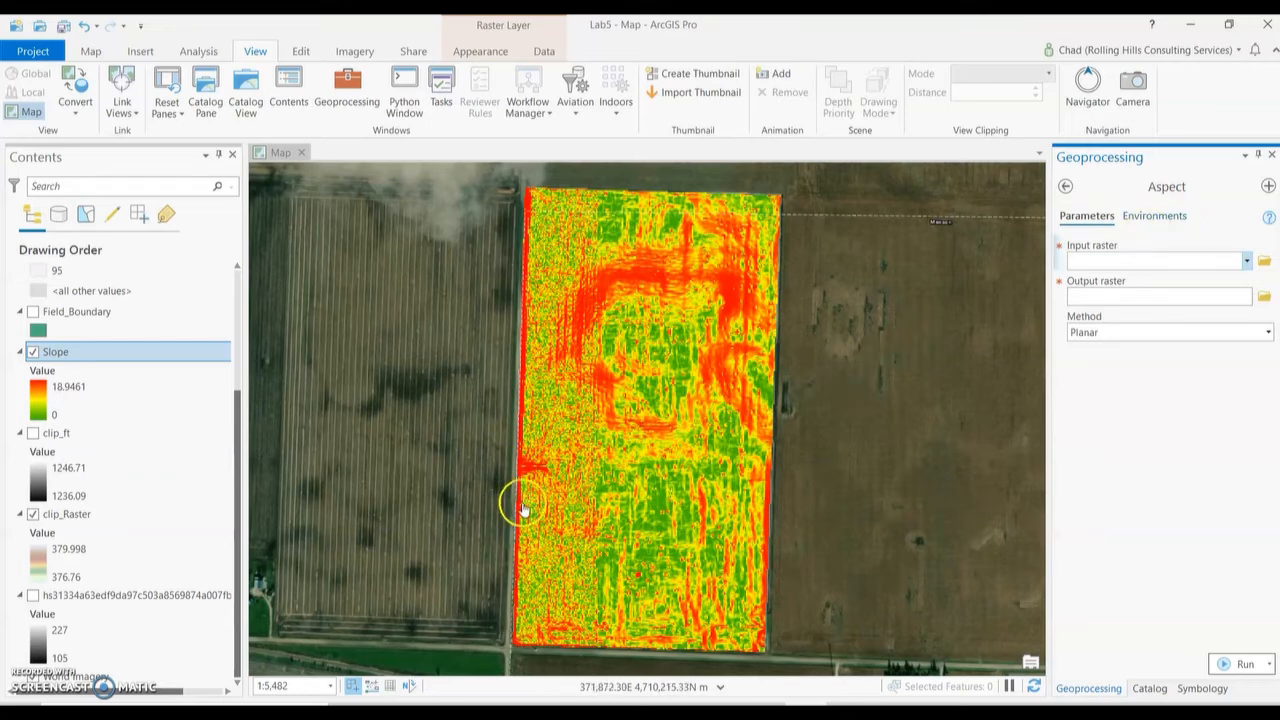
Hide the Slope layer and set the transparency of the clip_Raster layer to 0%
left_click(33, 352)
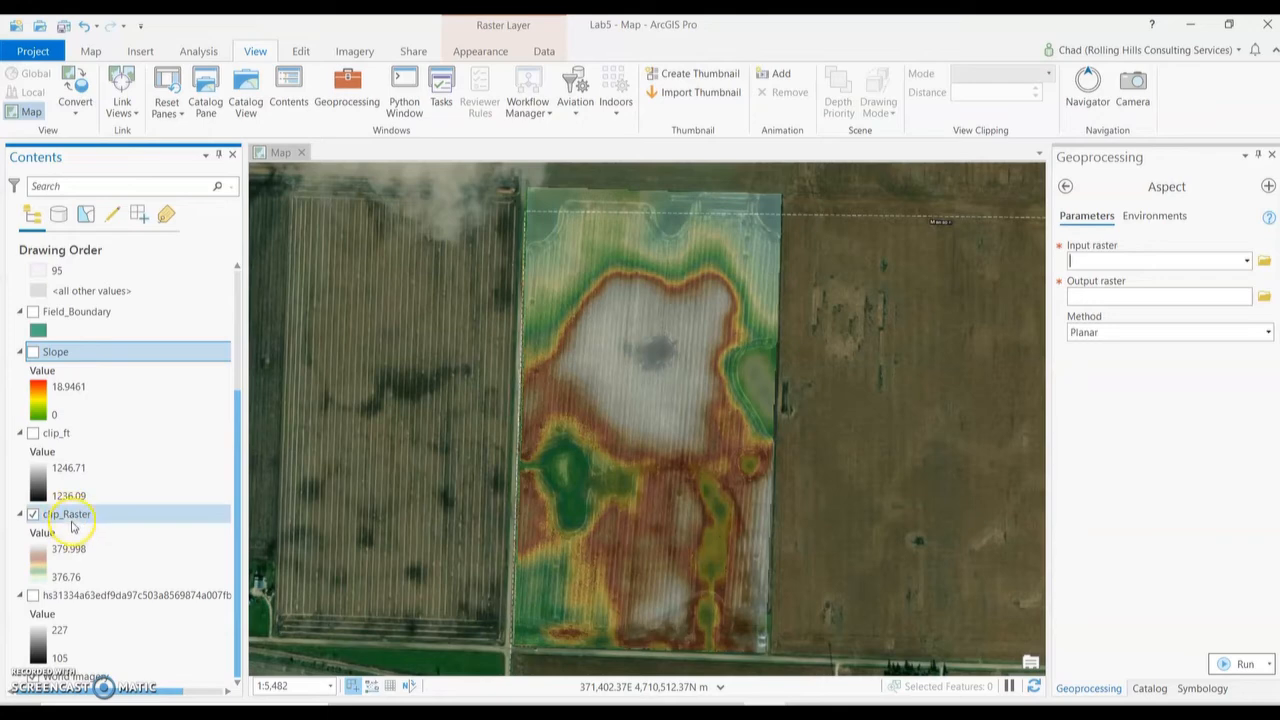
left_click(480, 51)
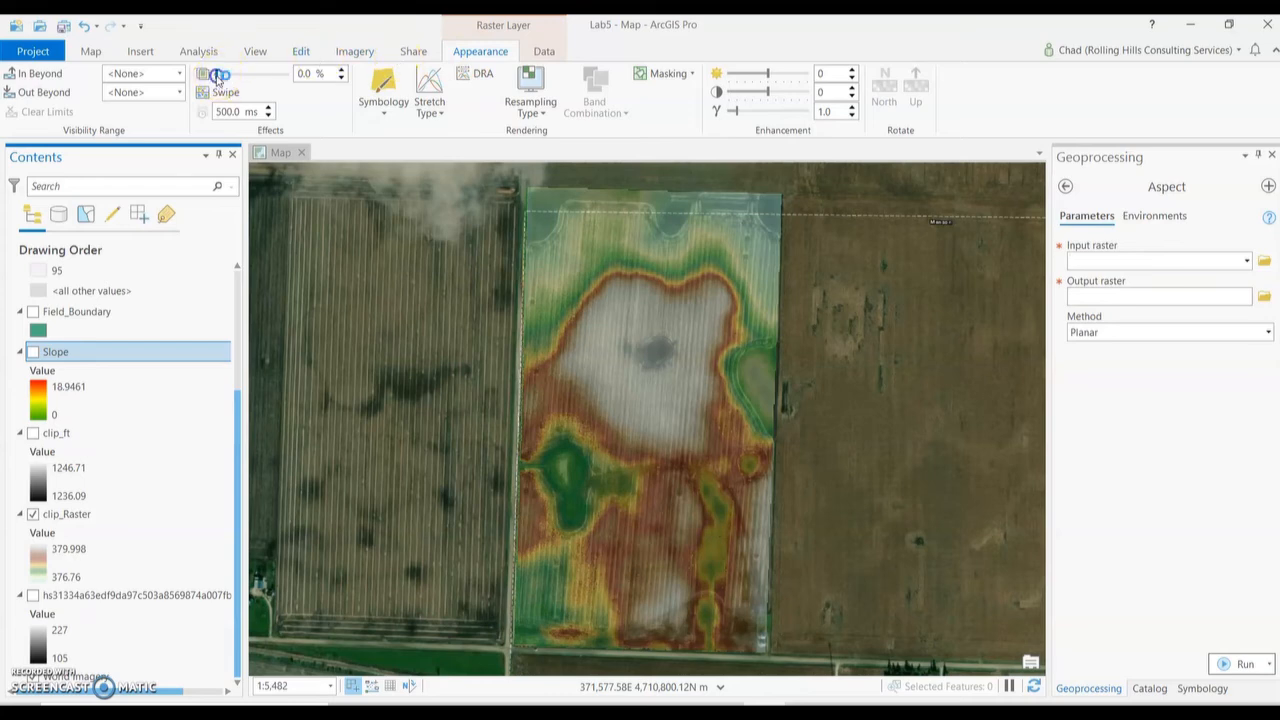
left_click_drag(218, 78, 177, 77)
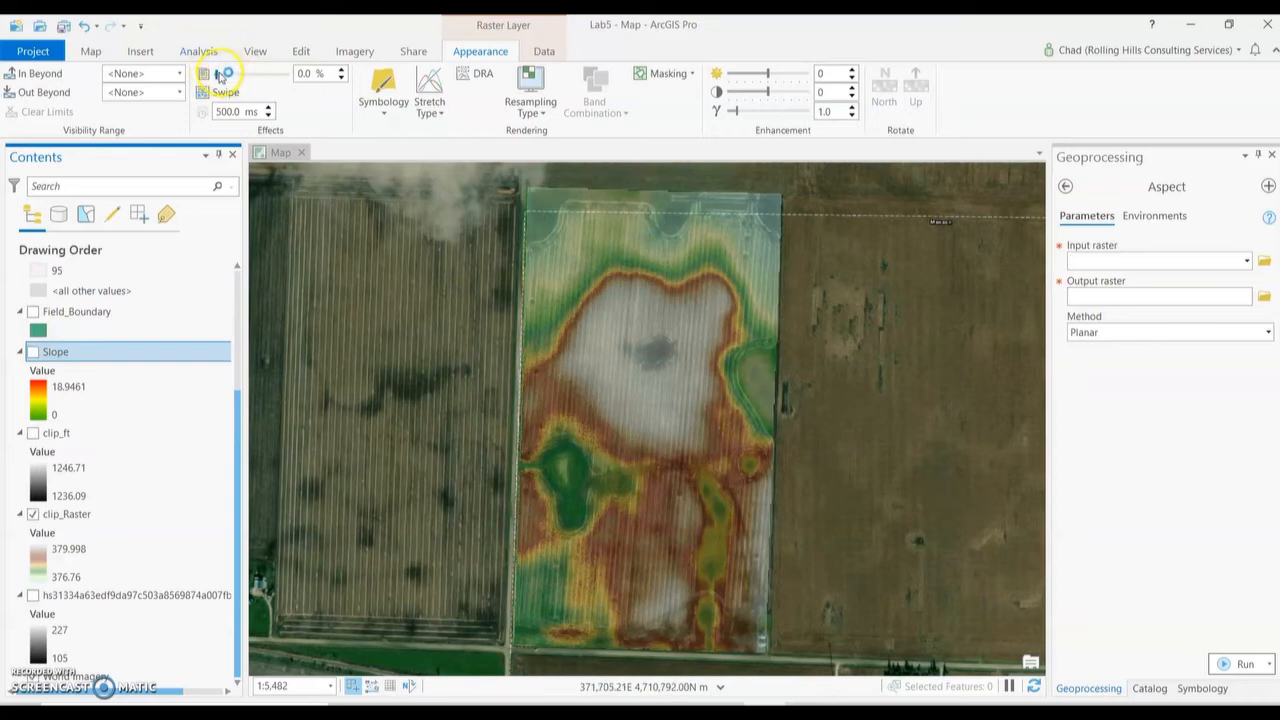
mouse_move(220, 77)
left_mouse_down()
mouse_move(285, 77)
mouse_move(207, 77)
left_mouse_up()
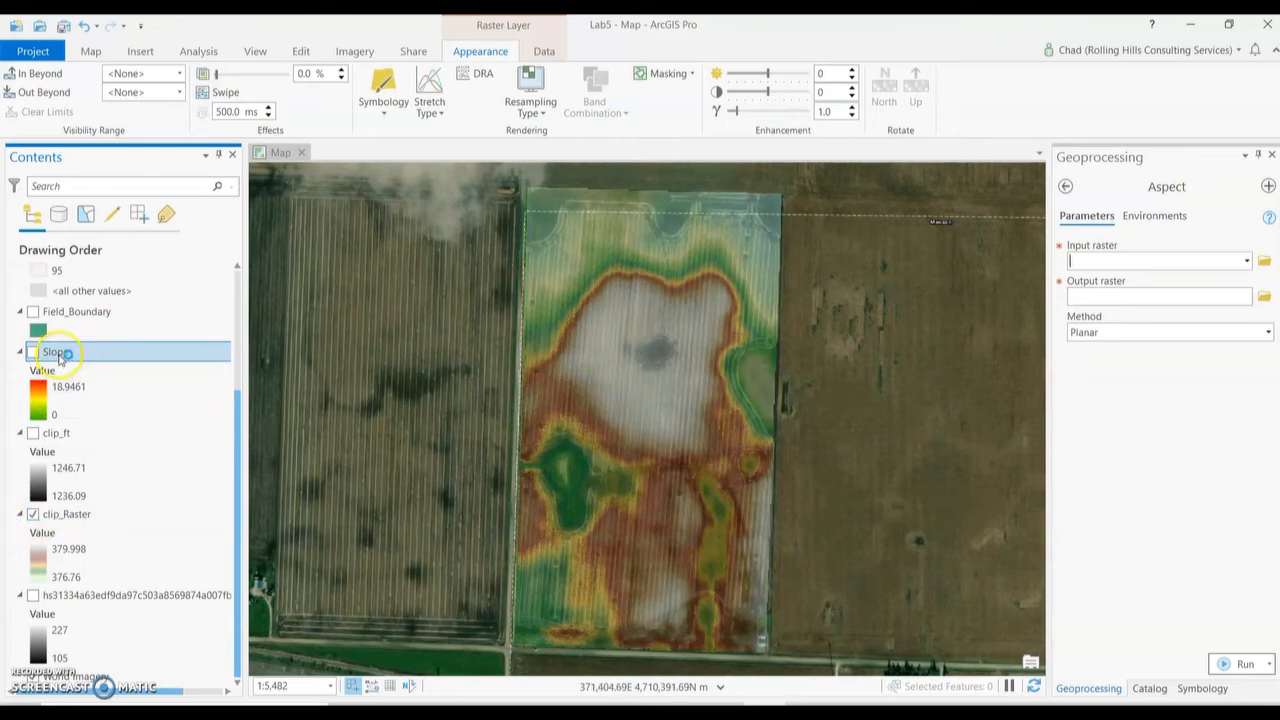
left_click(72, 516)
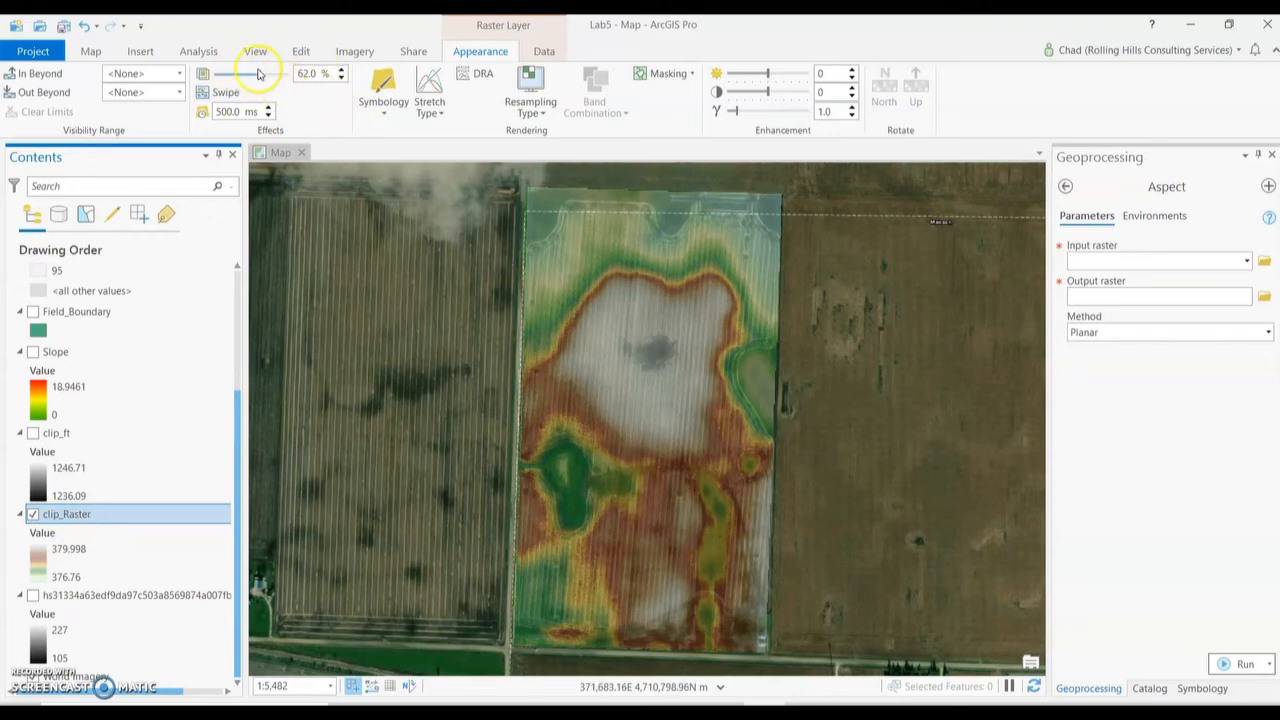
left_click_drag(258, 77, 214, 76)
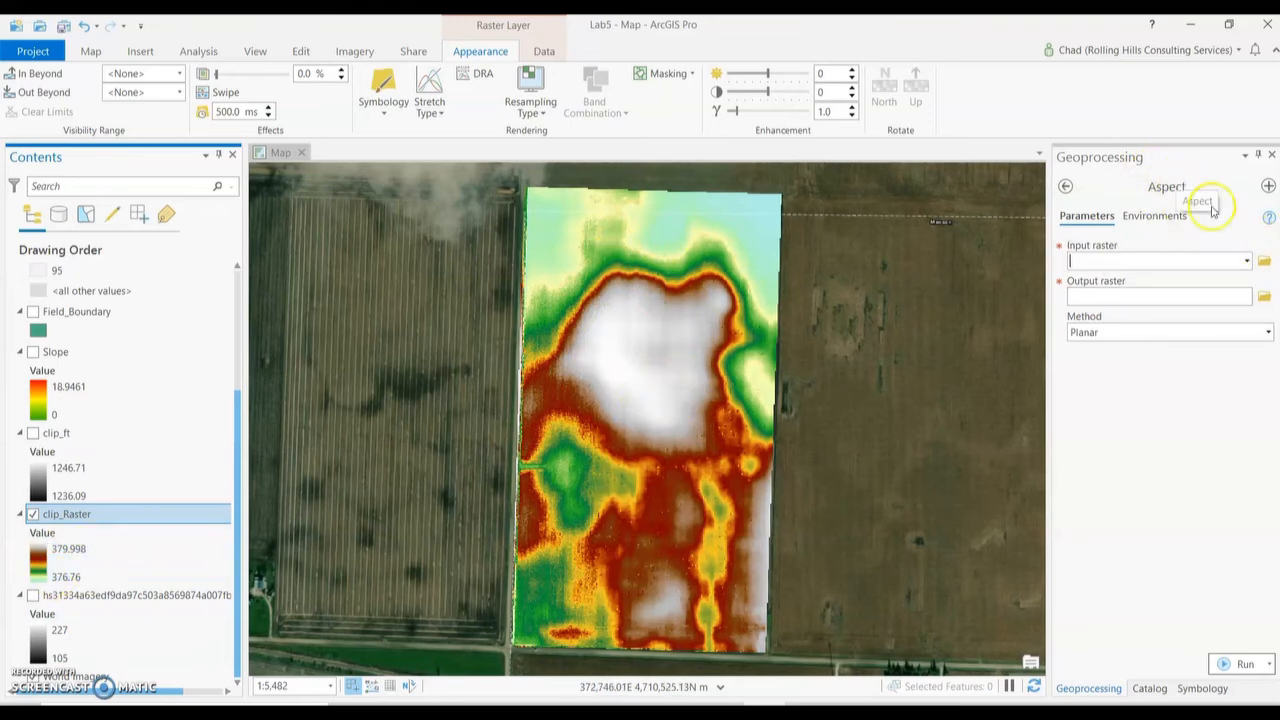
Set clip_Raster as the Aspect tool's input raster and name the output raster Aspect in Lab5.gdb
left_click(1248, 262)
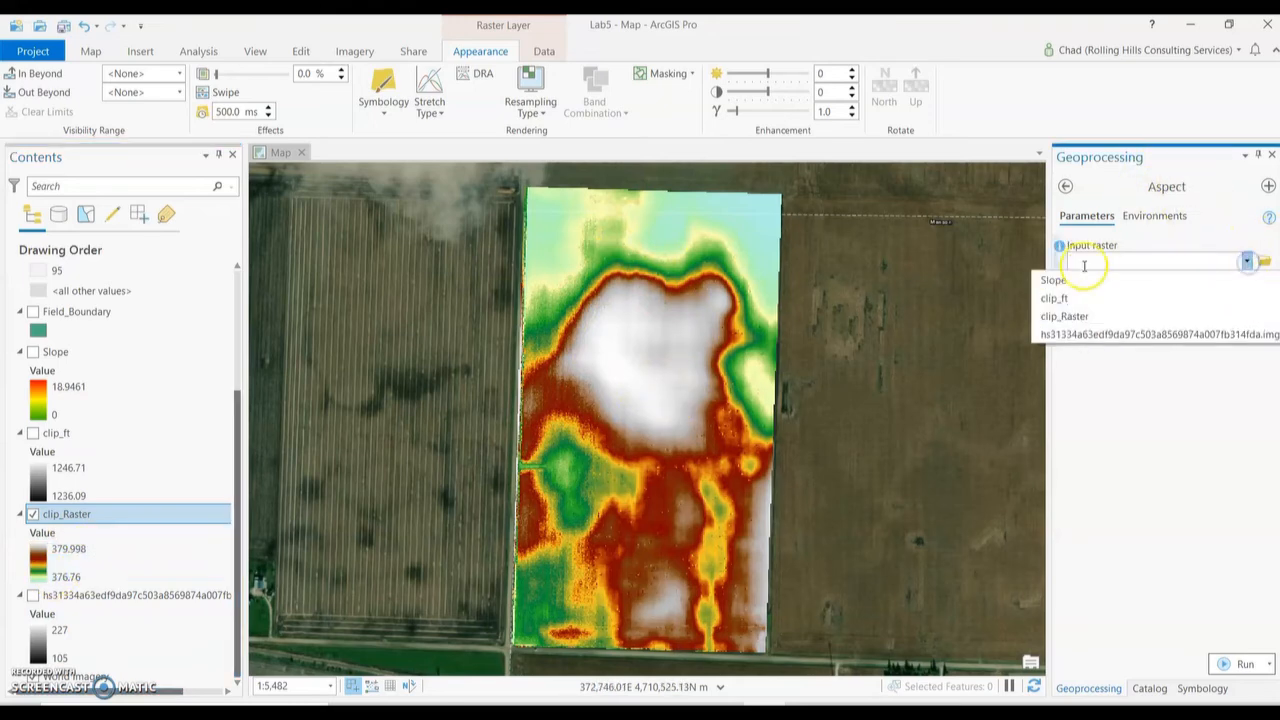
left_click(1076, 318)
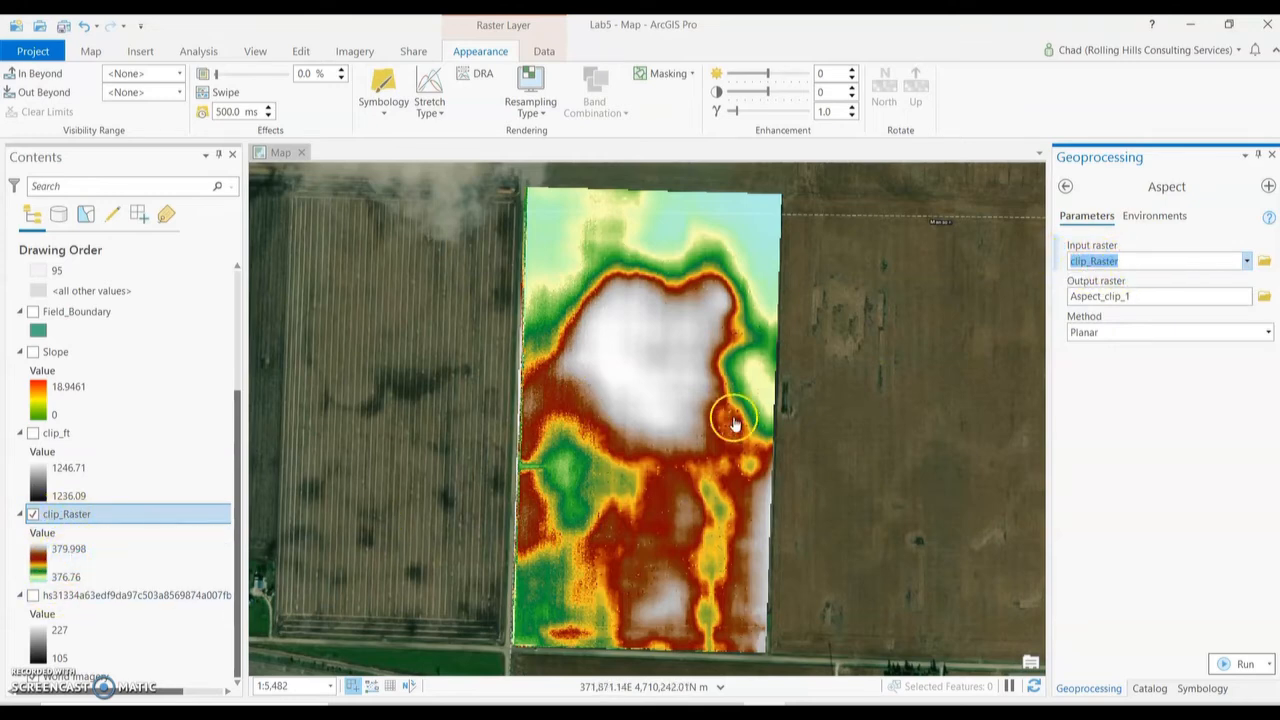
left_click(1138, 293)
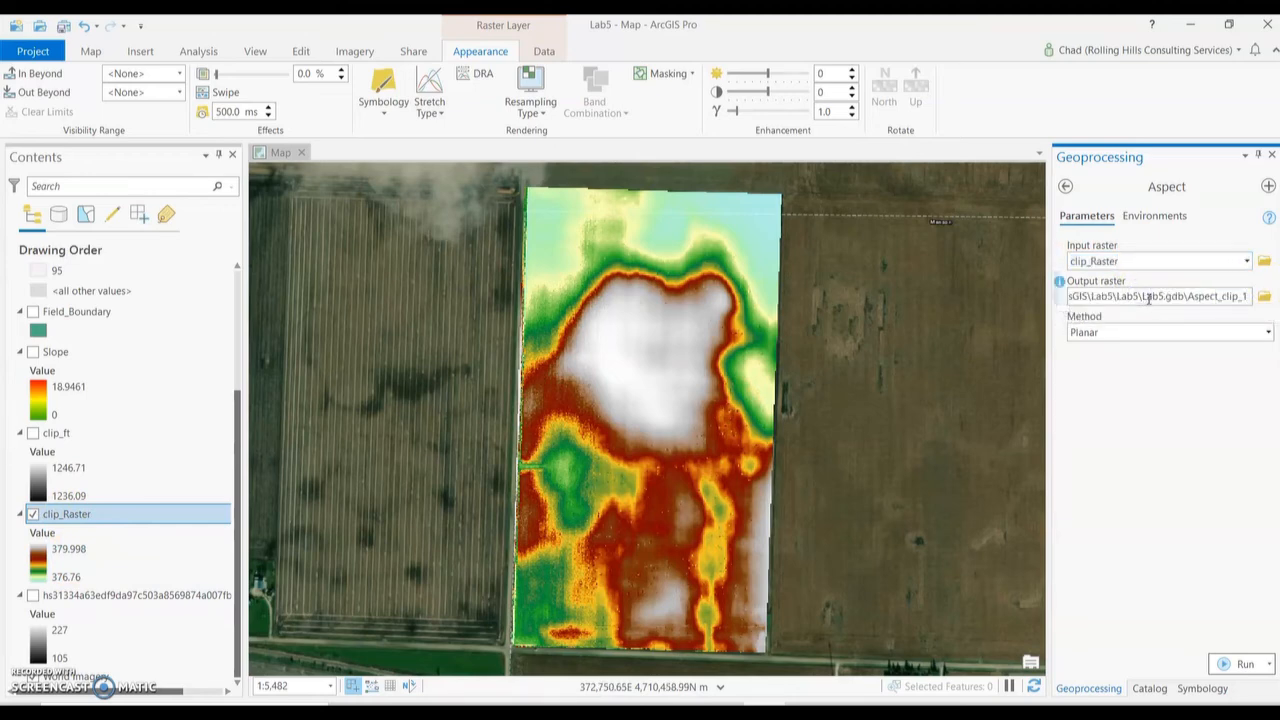
key("BackSpace")
key("BackSpace")
key("BackSpace")
key("BackSpace")
key("BackSpace")
key("BackSpace")
key("BackSpace")
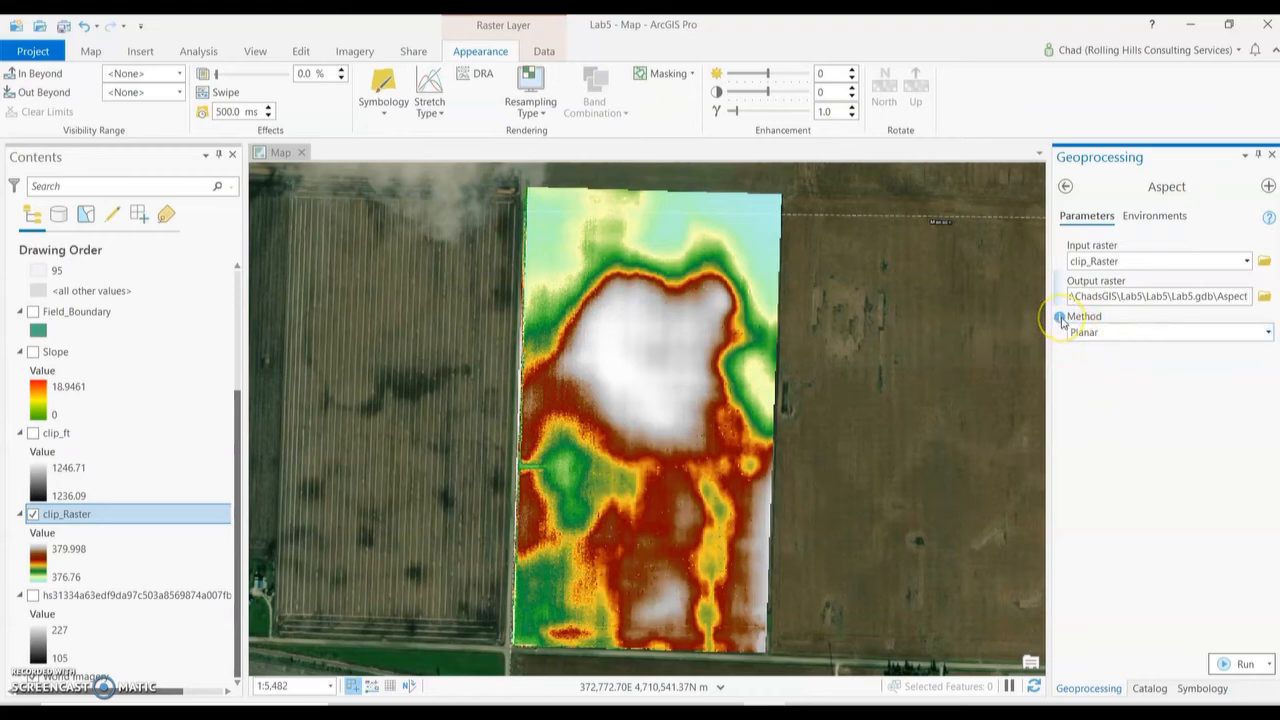
Read the help for the Method parameter and run the Aspect tool with the Planar method
left_click(1061, 319)
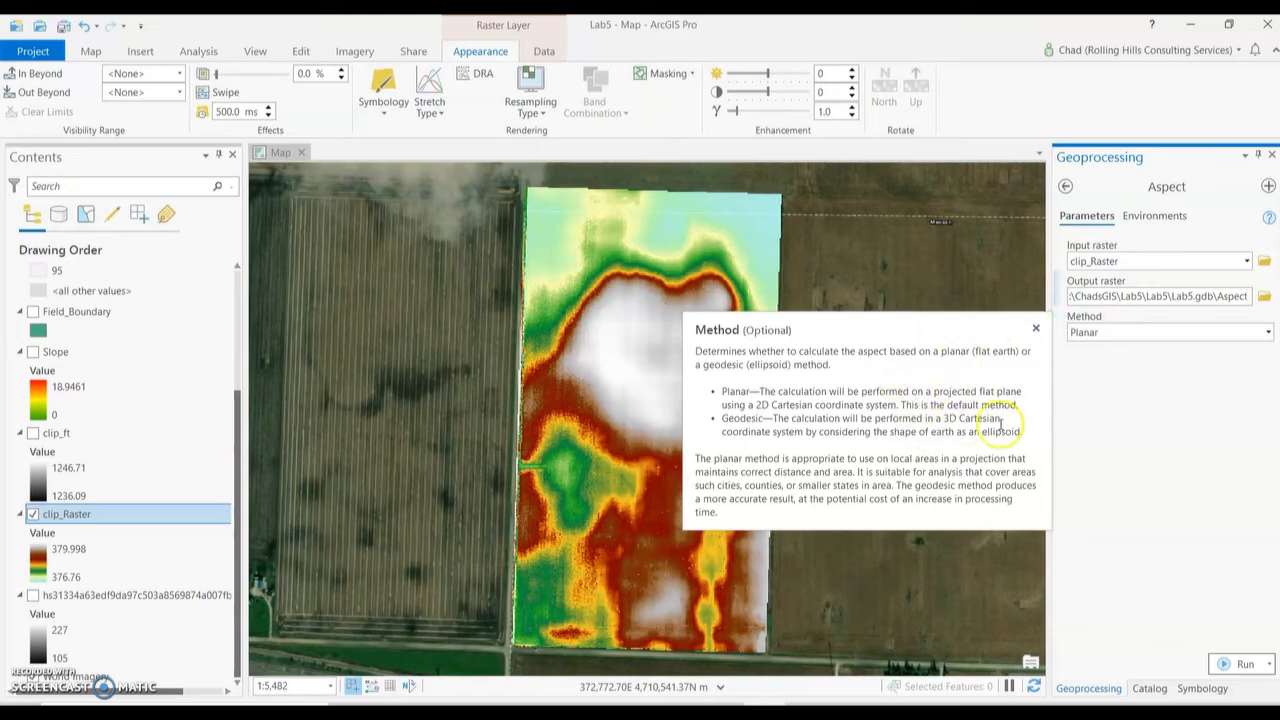
left_click(1157, 449)
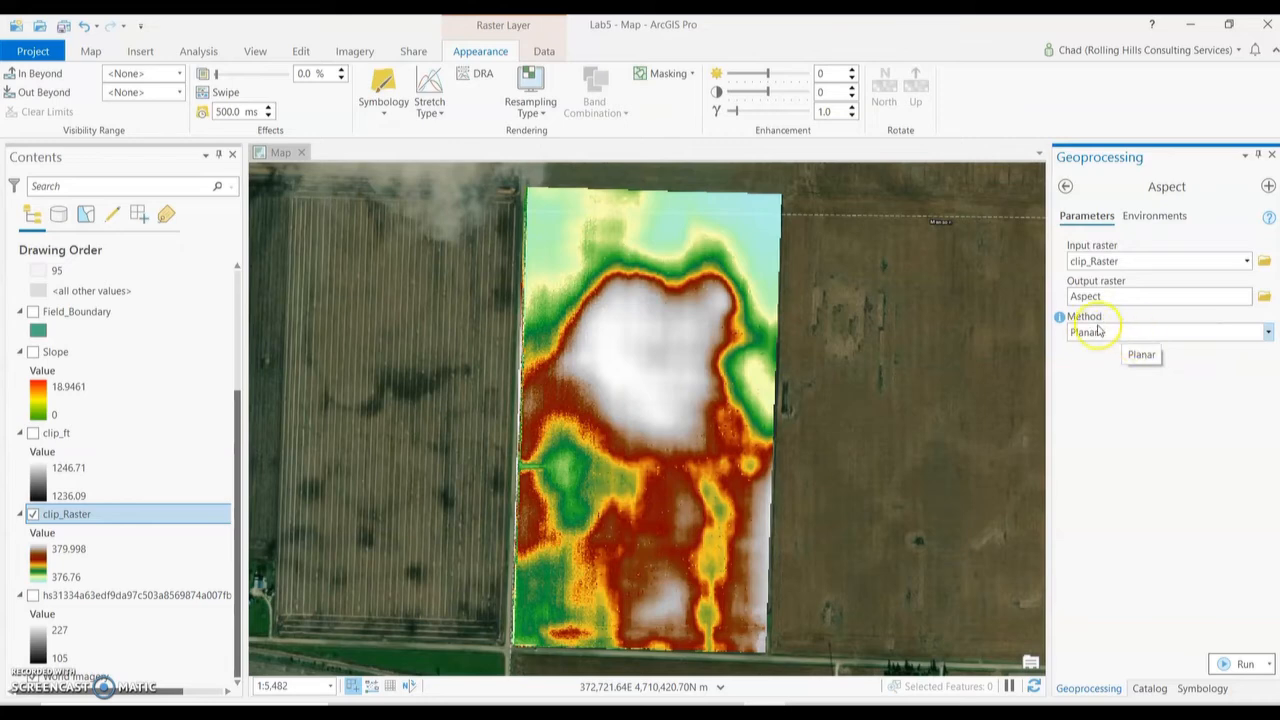
mouse_move(1062, 319)
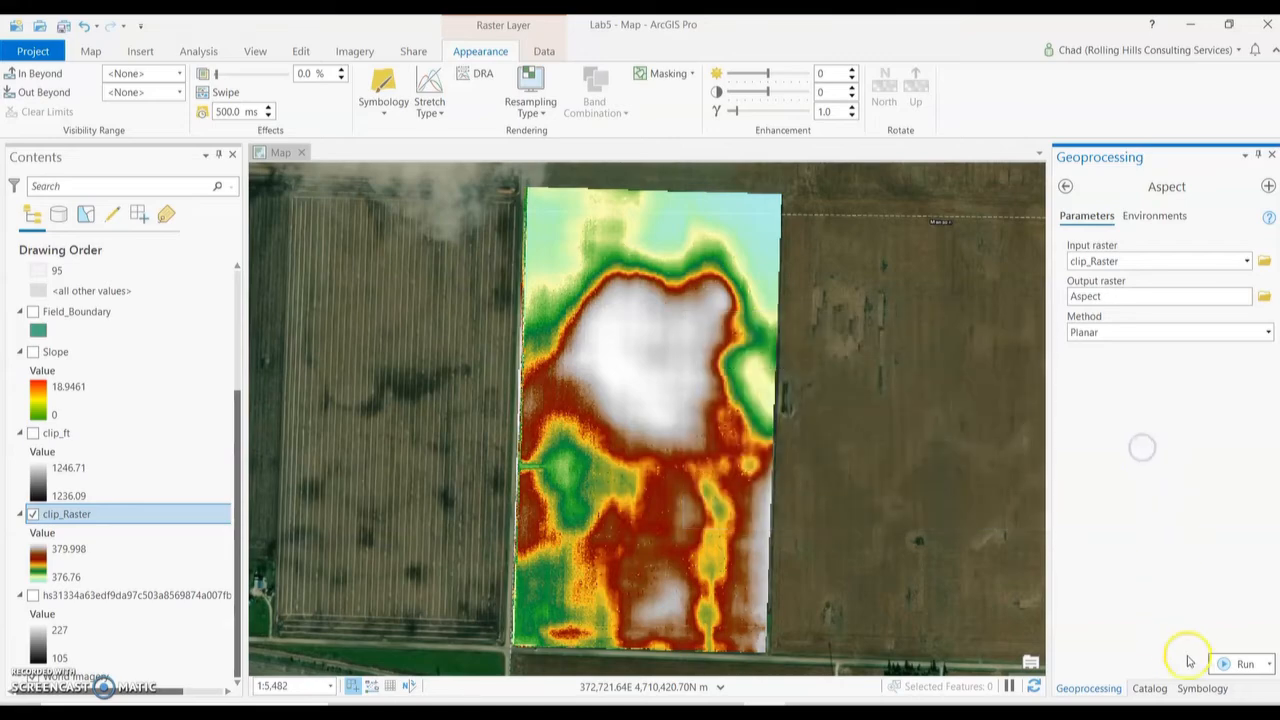
left_click(1238, 664)
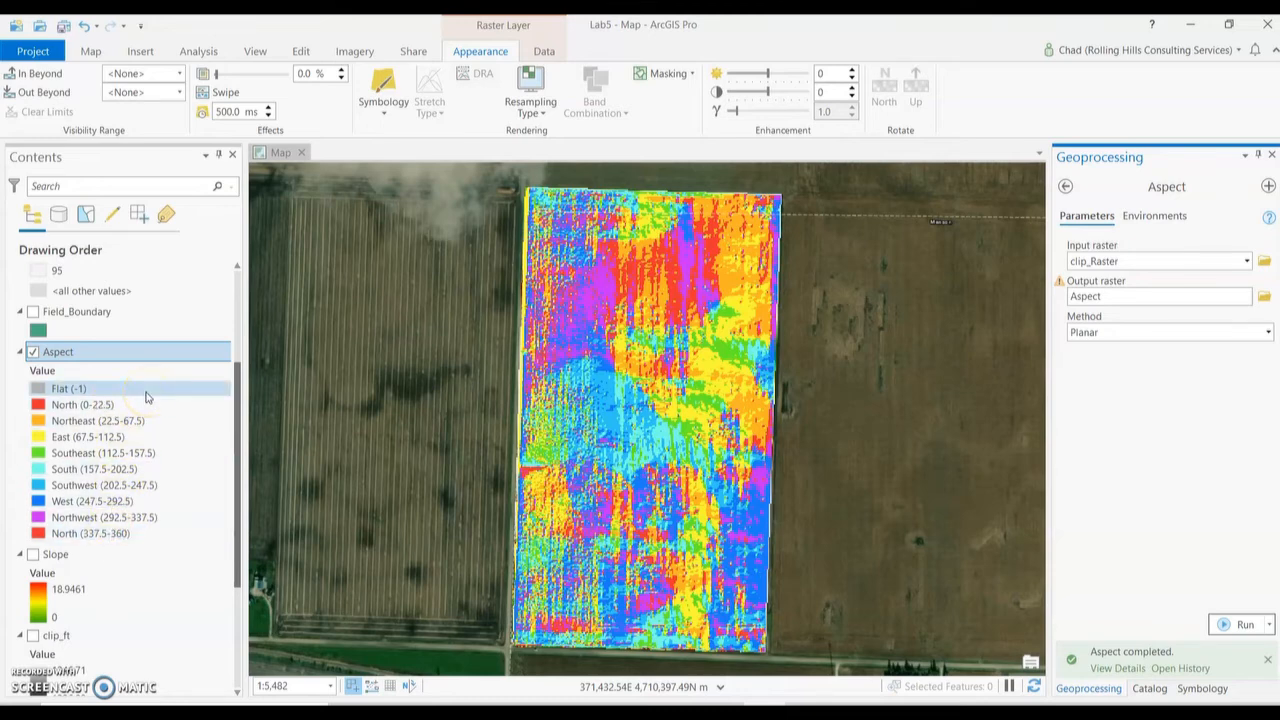
Open the symbology of the Aspect layer and review the upper values and labels of its direction classes
right_click(74, 352)
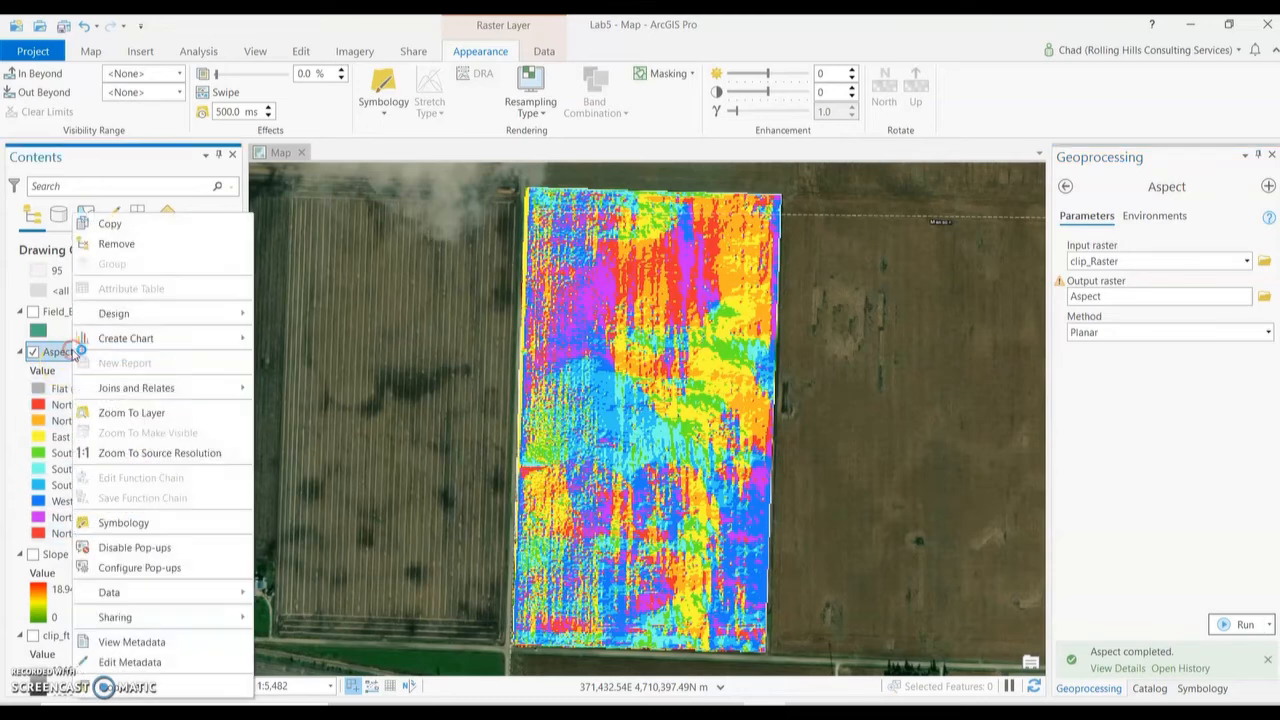
left_click(175, 523)
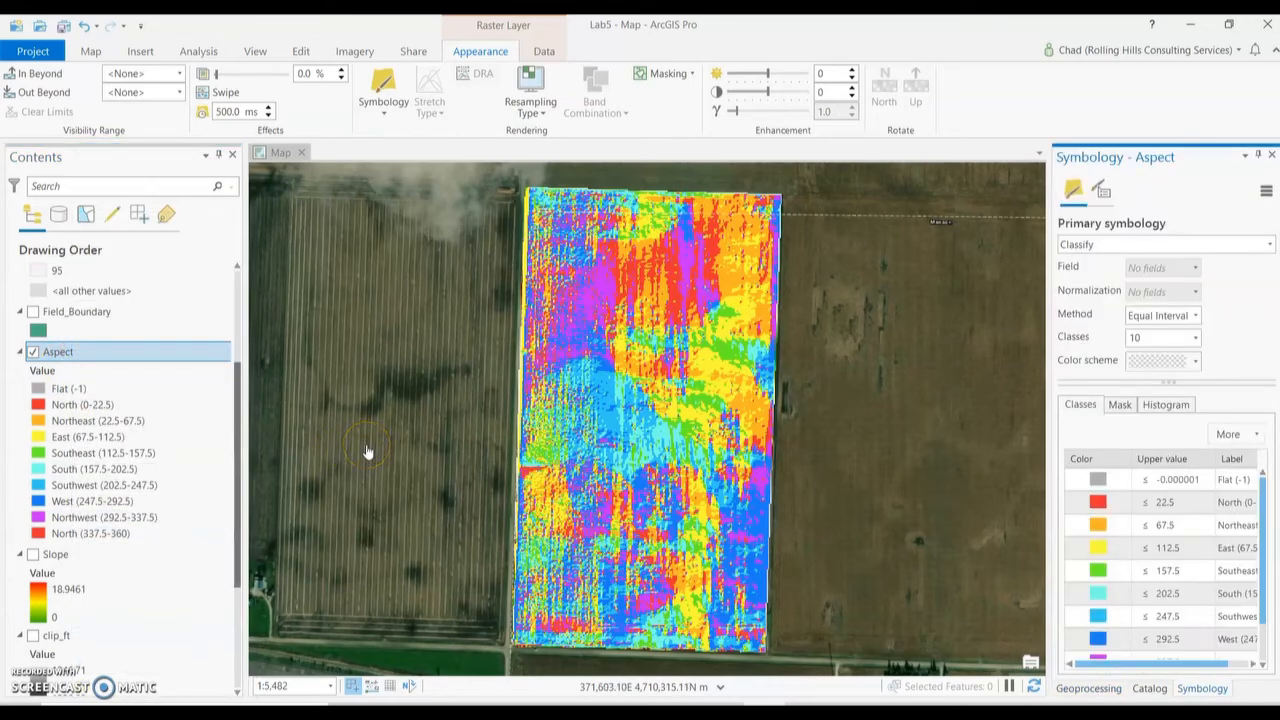
left_click(1190, 547)
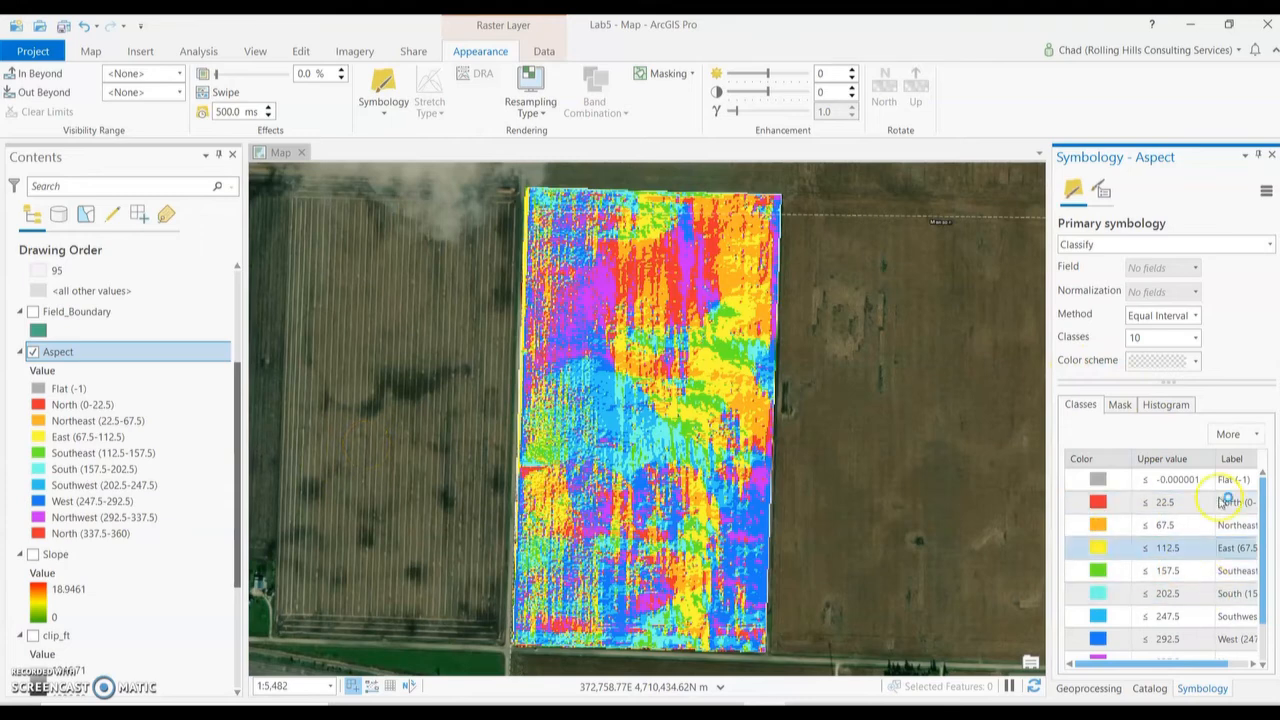
left_click(1238, 552)
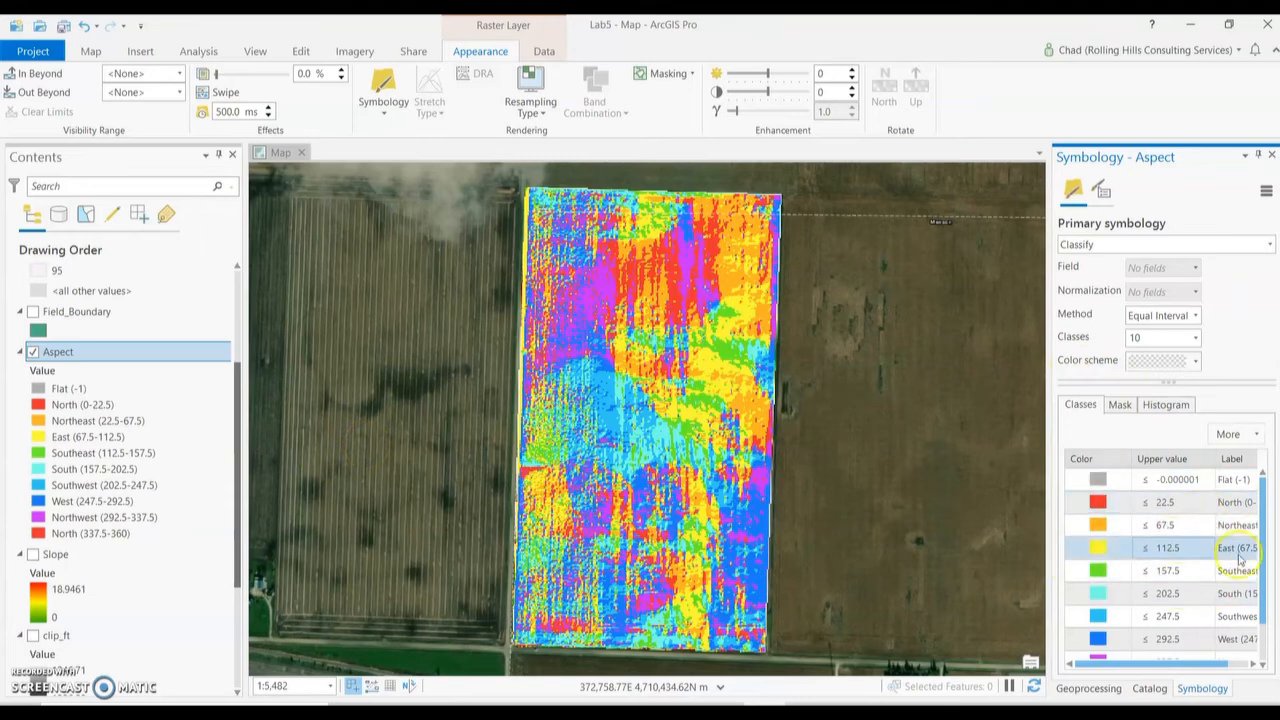
left_click(1181, 496)
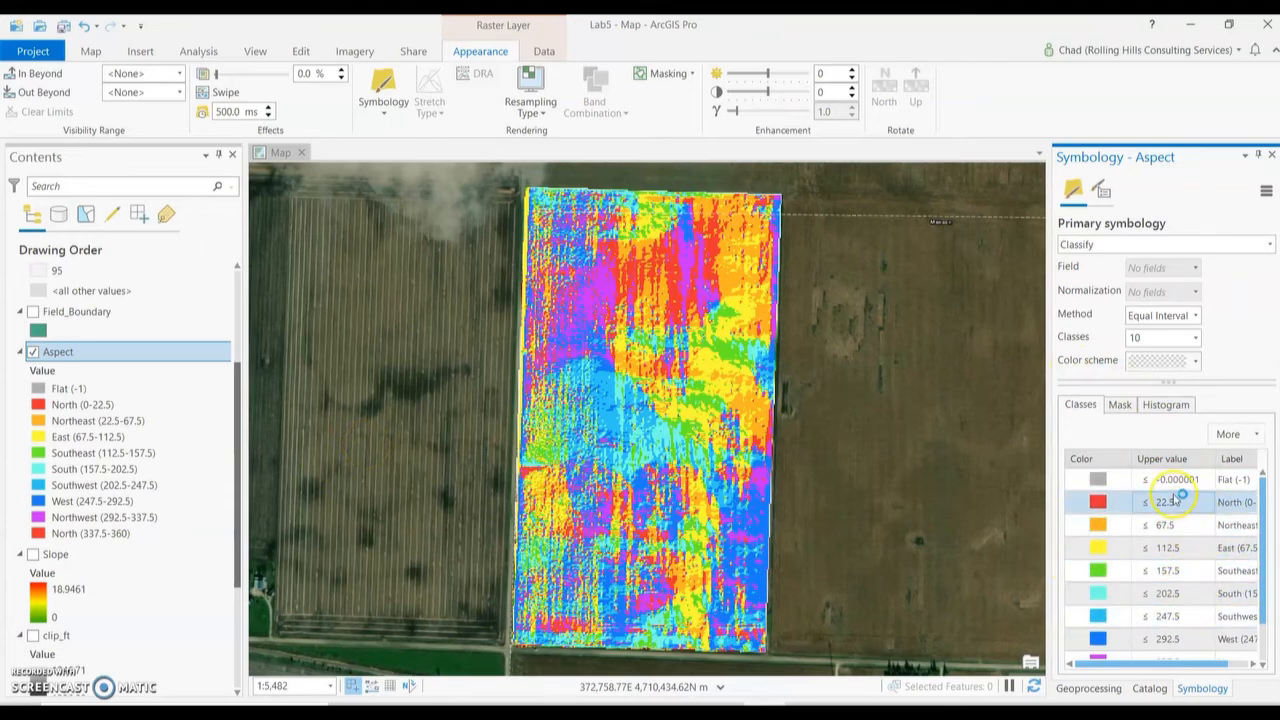
Review the Aspect layer's direction classes in the legend and compare their colors with the field on the map
left_click(1175, 524)
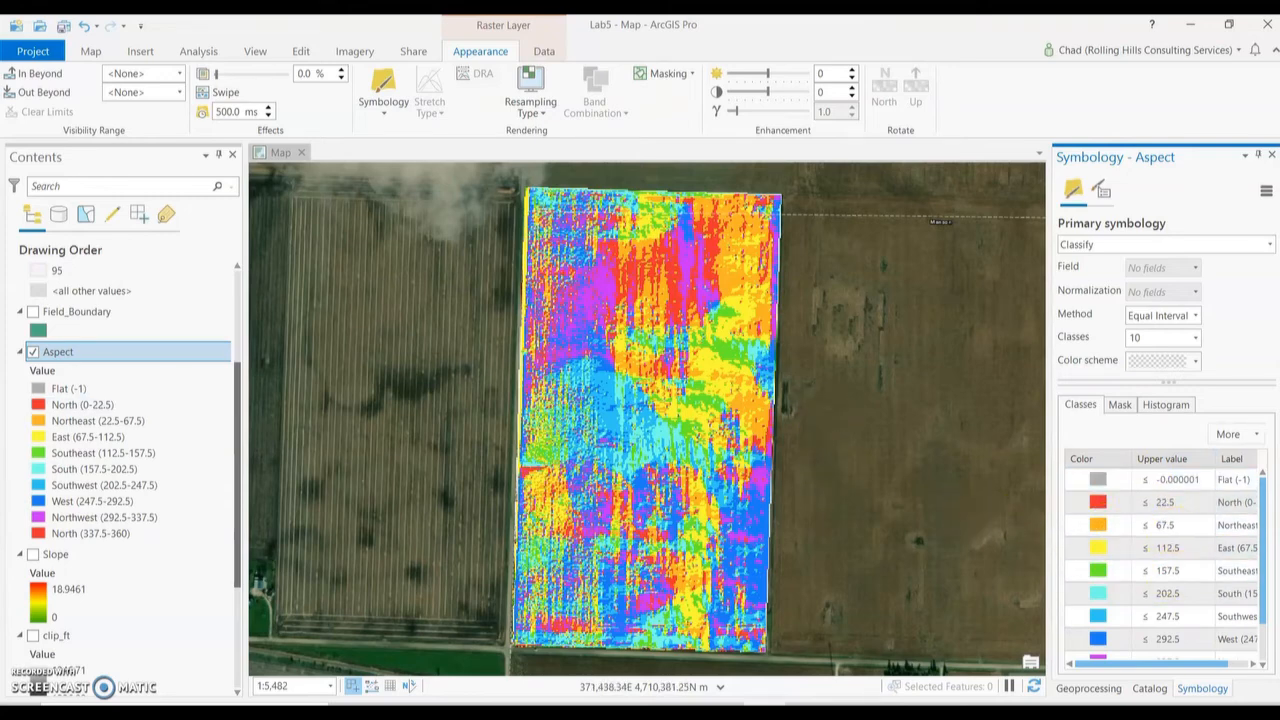
left_click(84, 390)
left_click(657, 194)
left_click(114, 388)
left_click(149, 405)
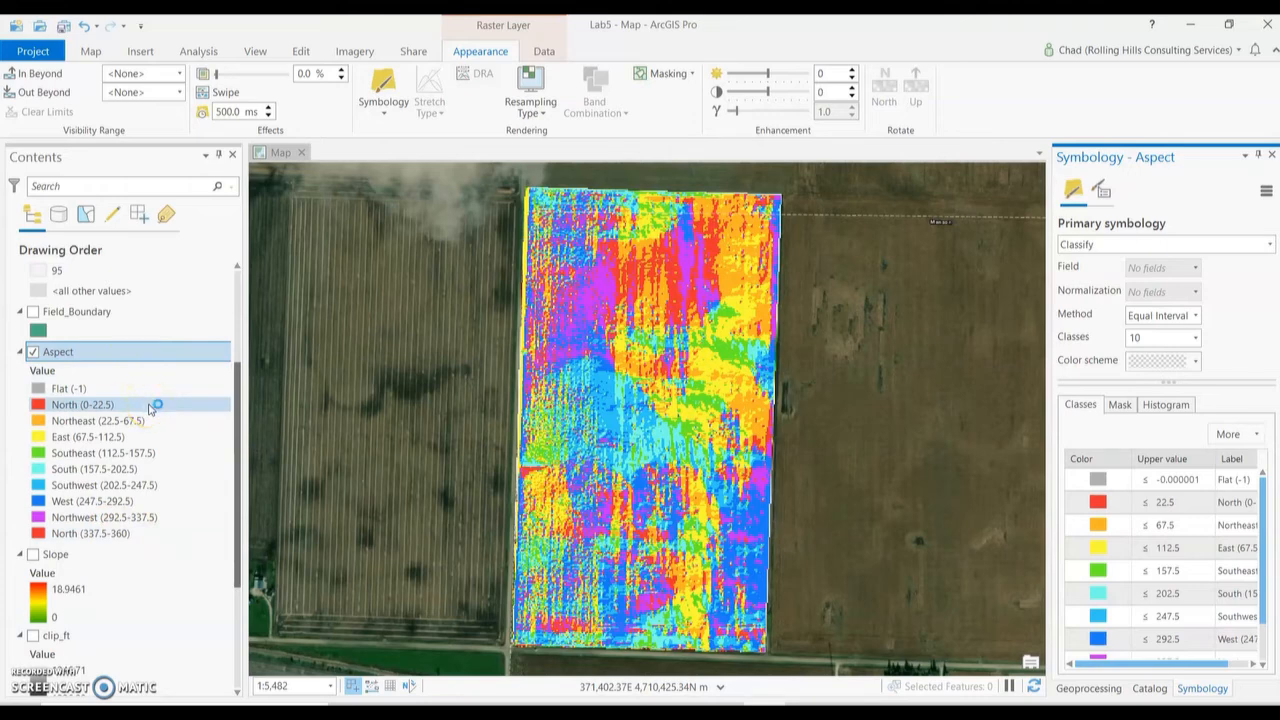
left_click(120, 533)
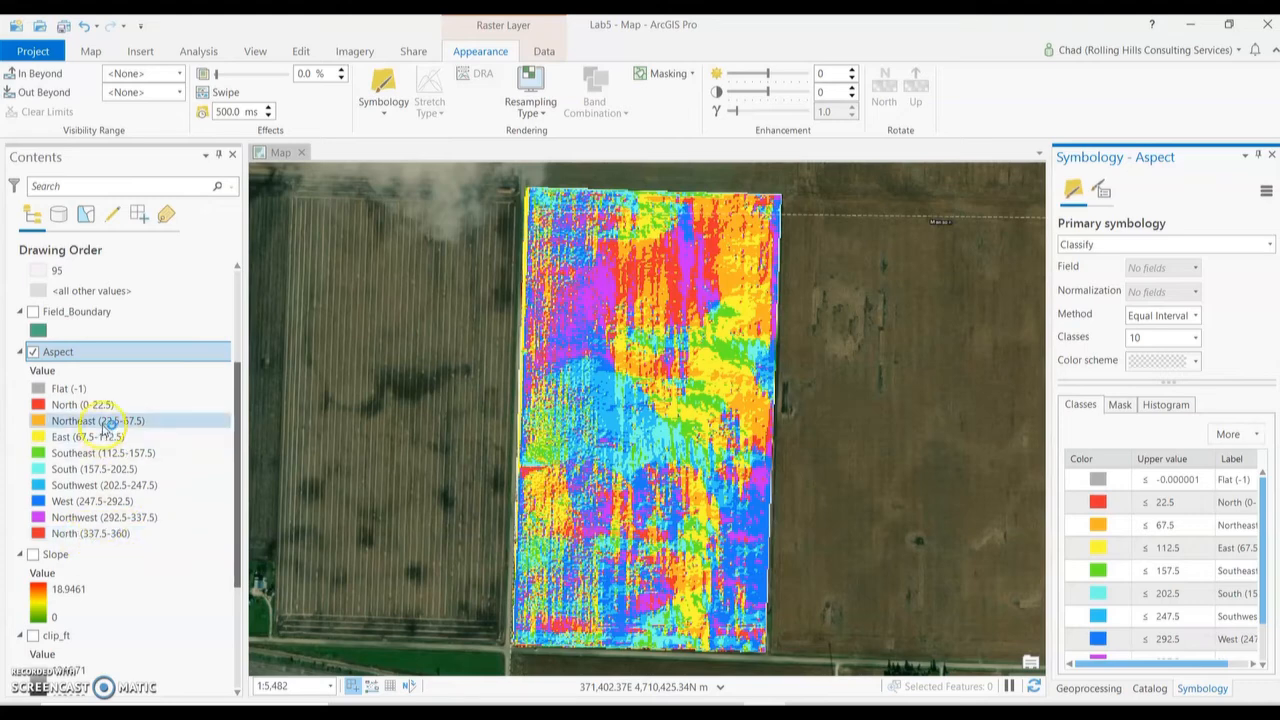
left_click(187, 410)
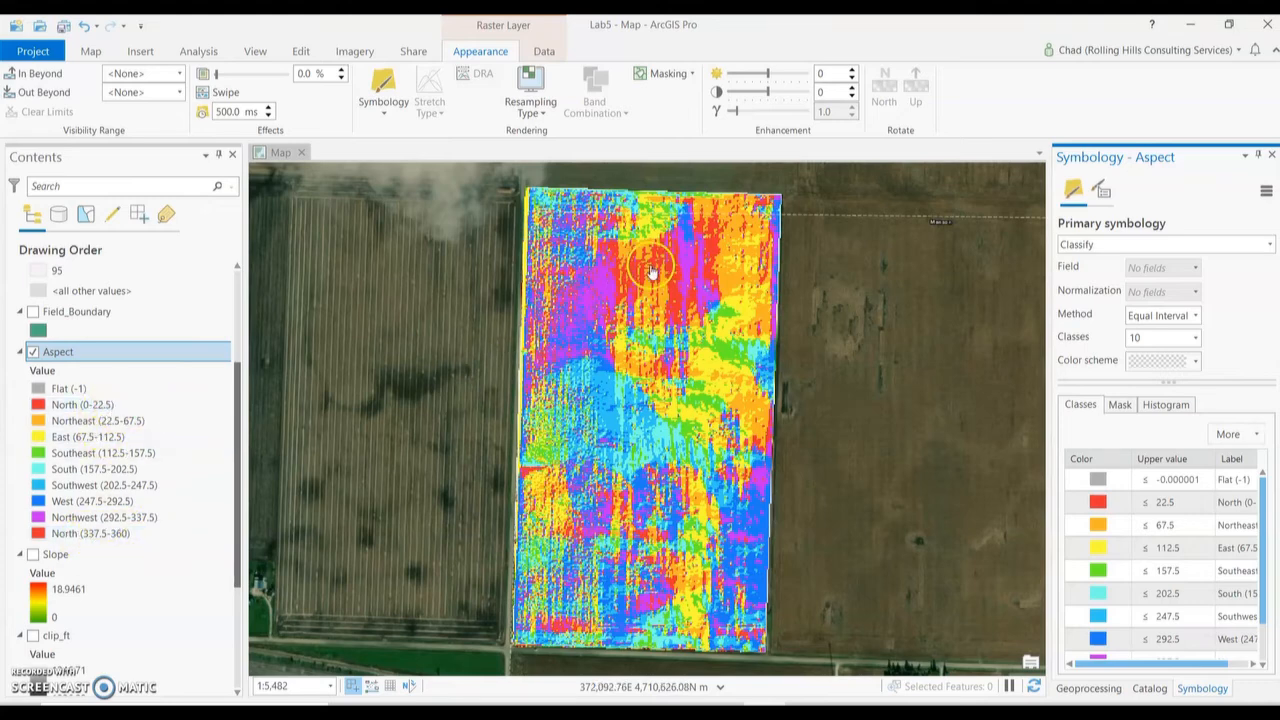
left_click(92, 437)
left_click(100, 474)
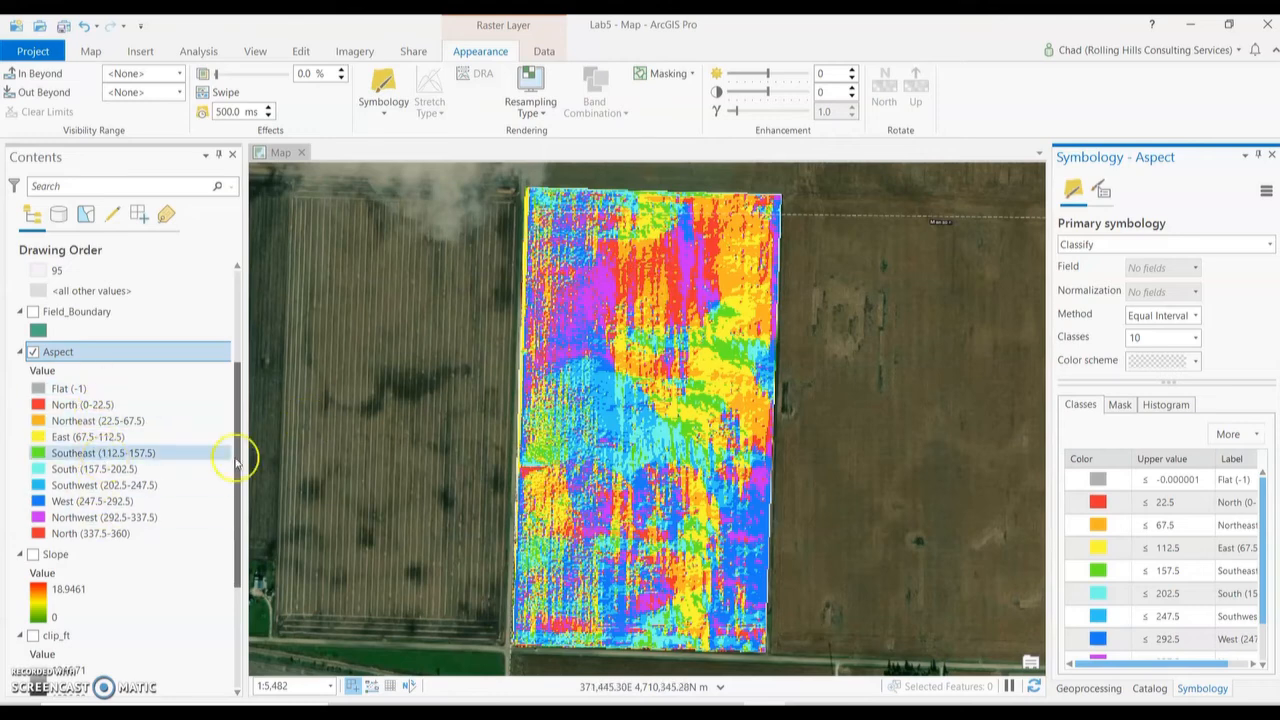
Examine which directions the slopes face across the northern and central parts of the field on the Aspect raster
left_click(673, 318)
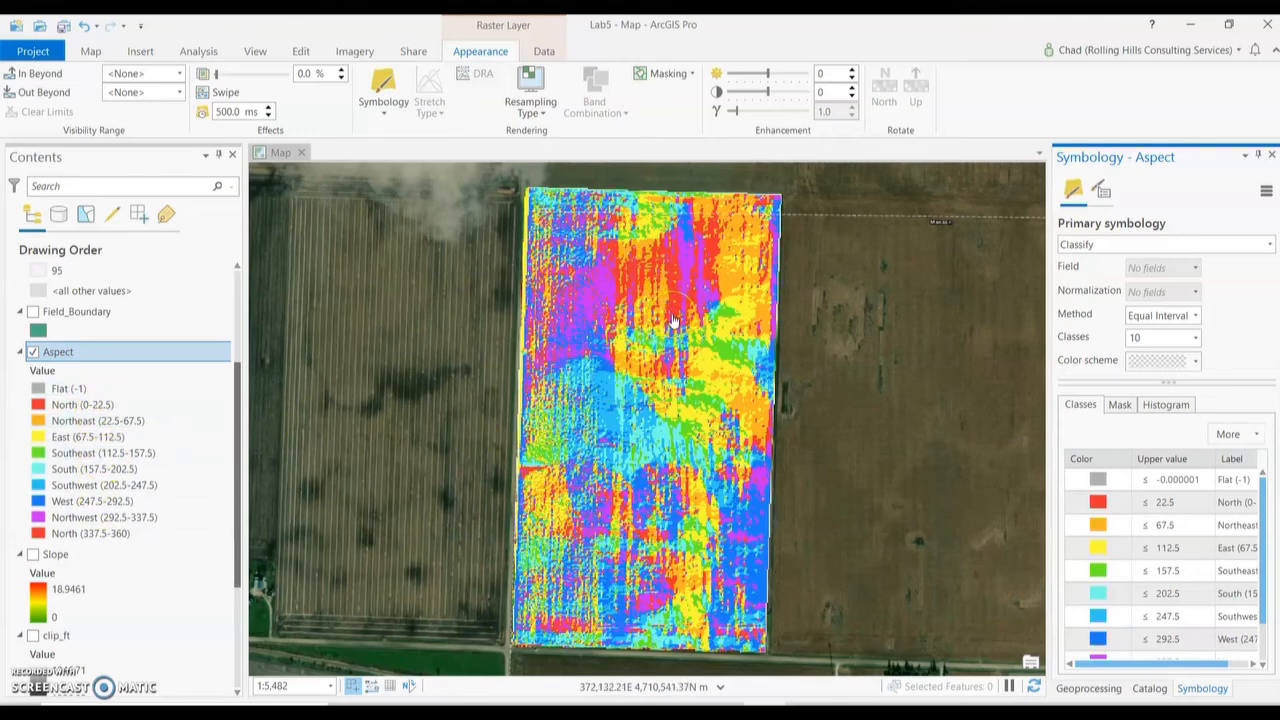
left_click(591, 373)
left_click(621, 401)
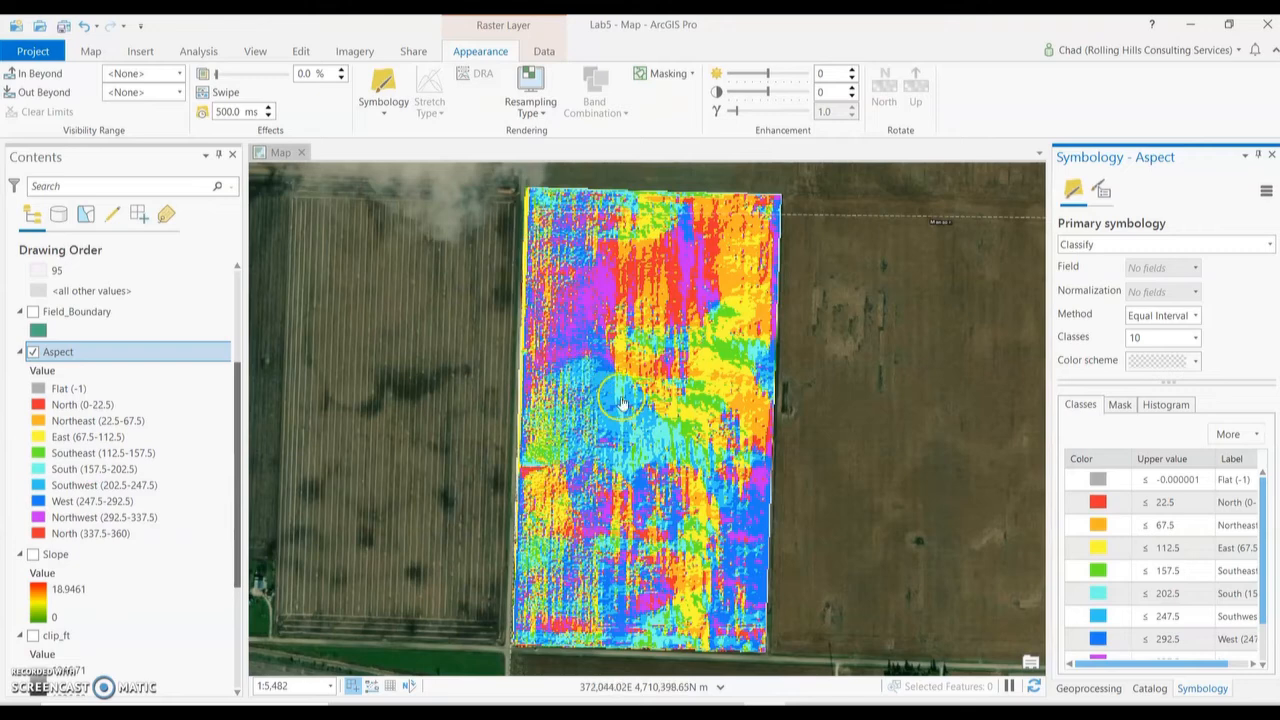
left_click(663, 294)
left_click(660, 290)
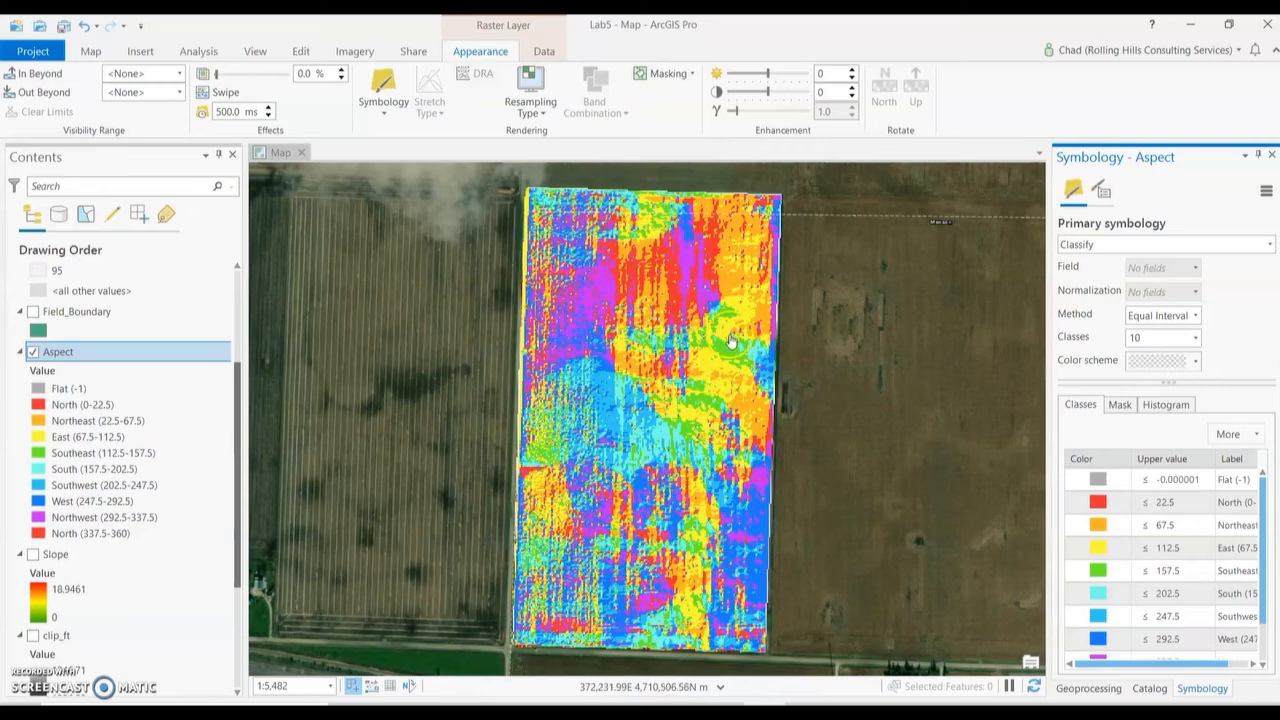
left_click(686, 280)
left_click(662, 425)
left_click(649, 421)
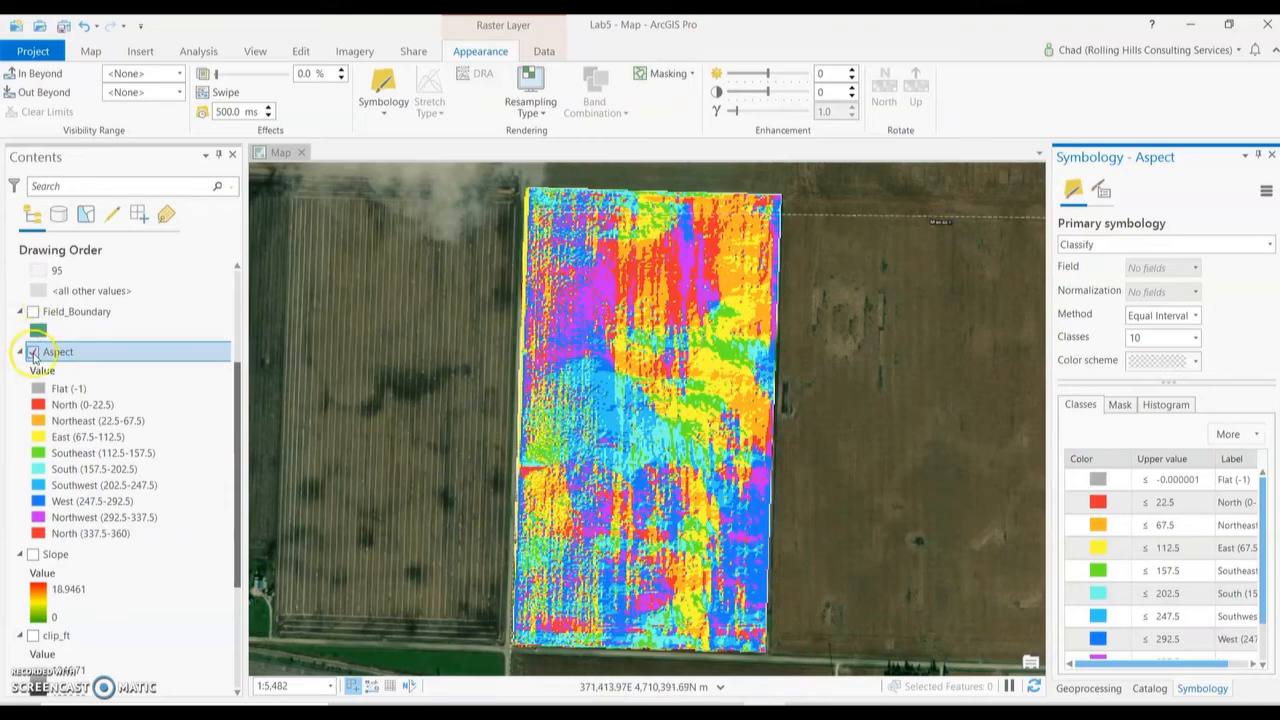
Toggle the Aspect layer's visibility to compare it with the clip_Raster elevation, and leave Aspect hidden
left_click(33, 352)
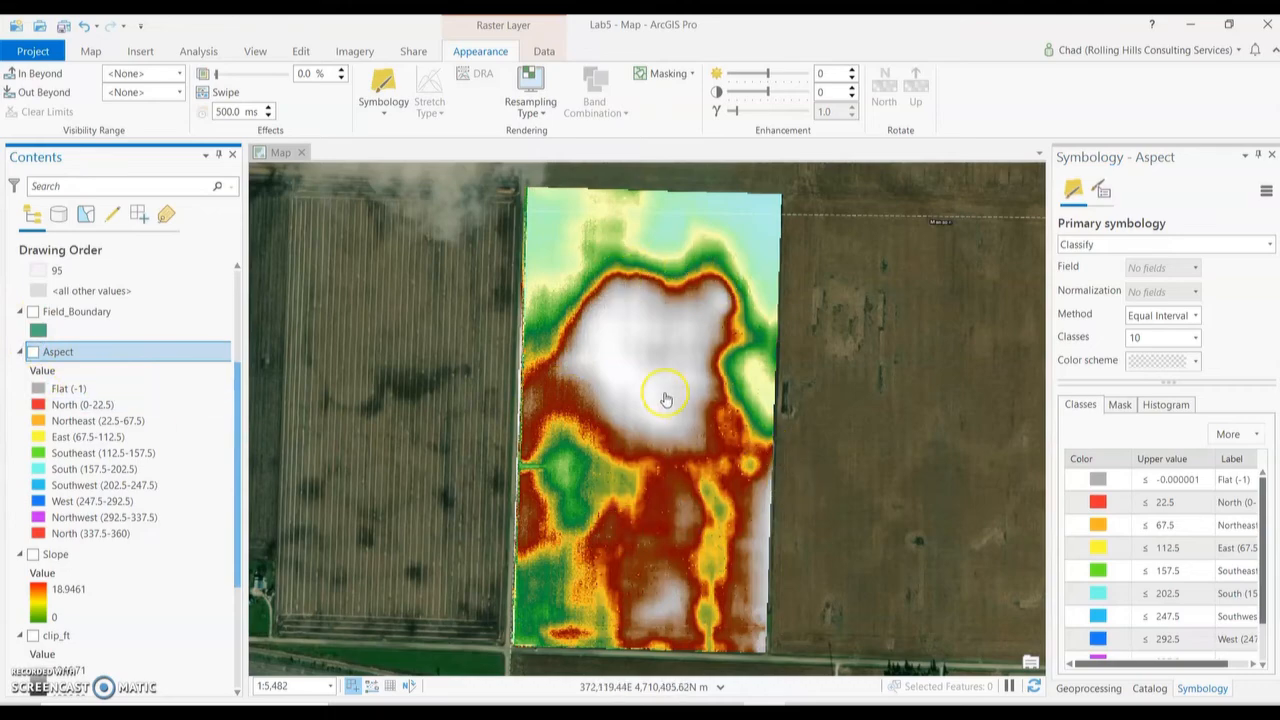
left_click(174, 575)
left_click(33, 554)
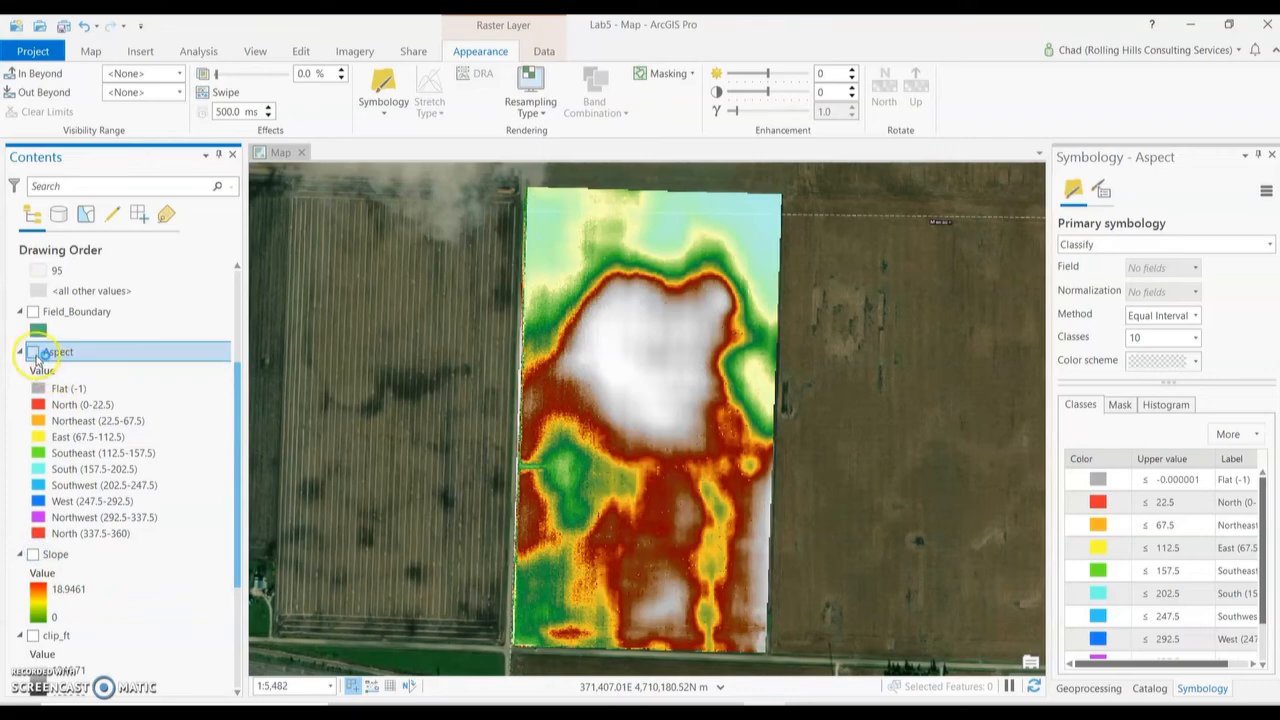
left_click(33, 352)
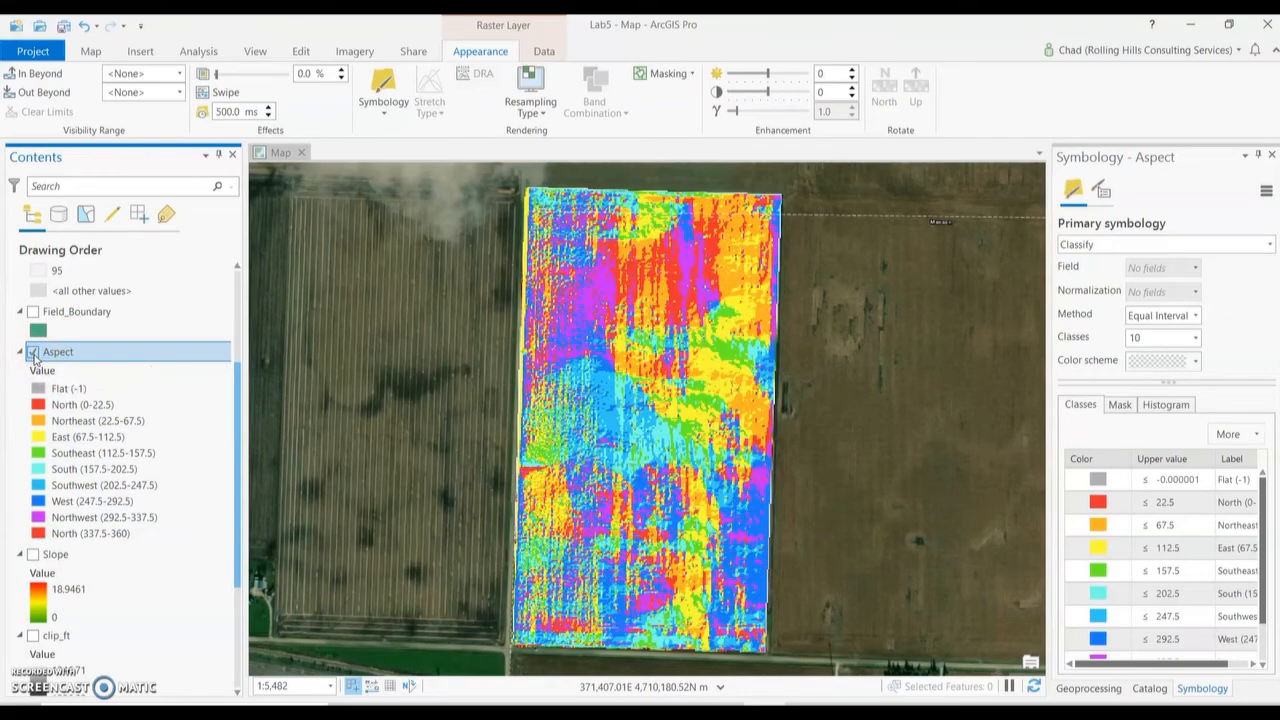
left_click(33, 352)
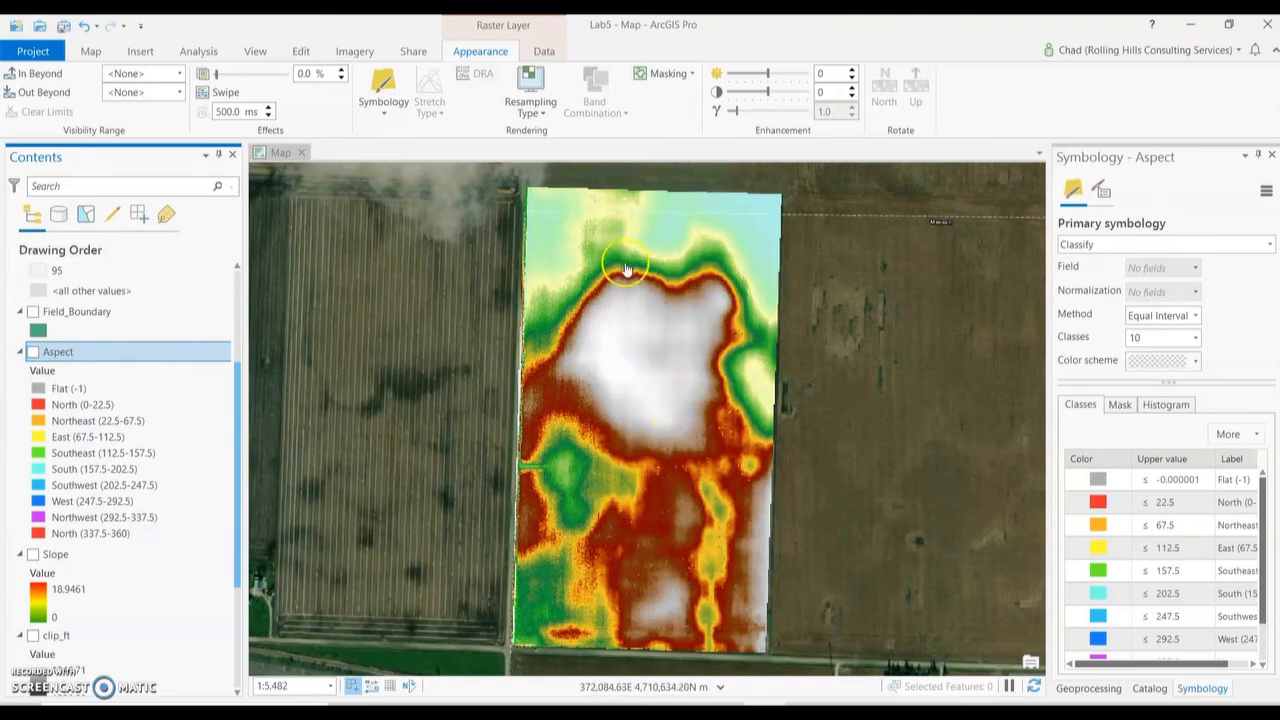
Search the geoprocessing tools for hillshade and open the 3D Analyst HillShade tool
left_click(1106, 692)
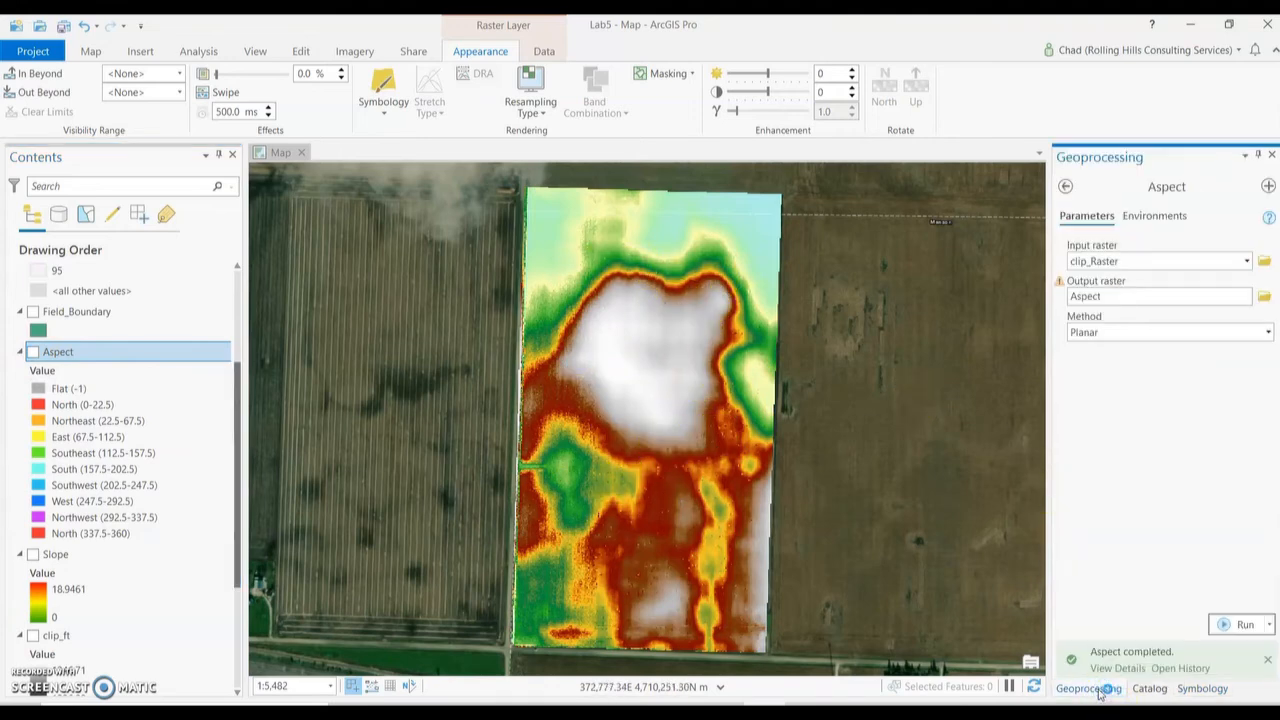
left_click(255, 51)
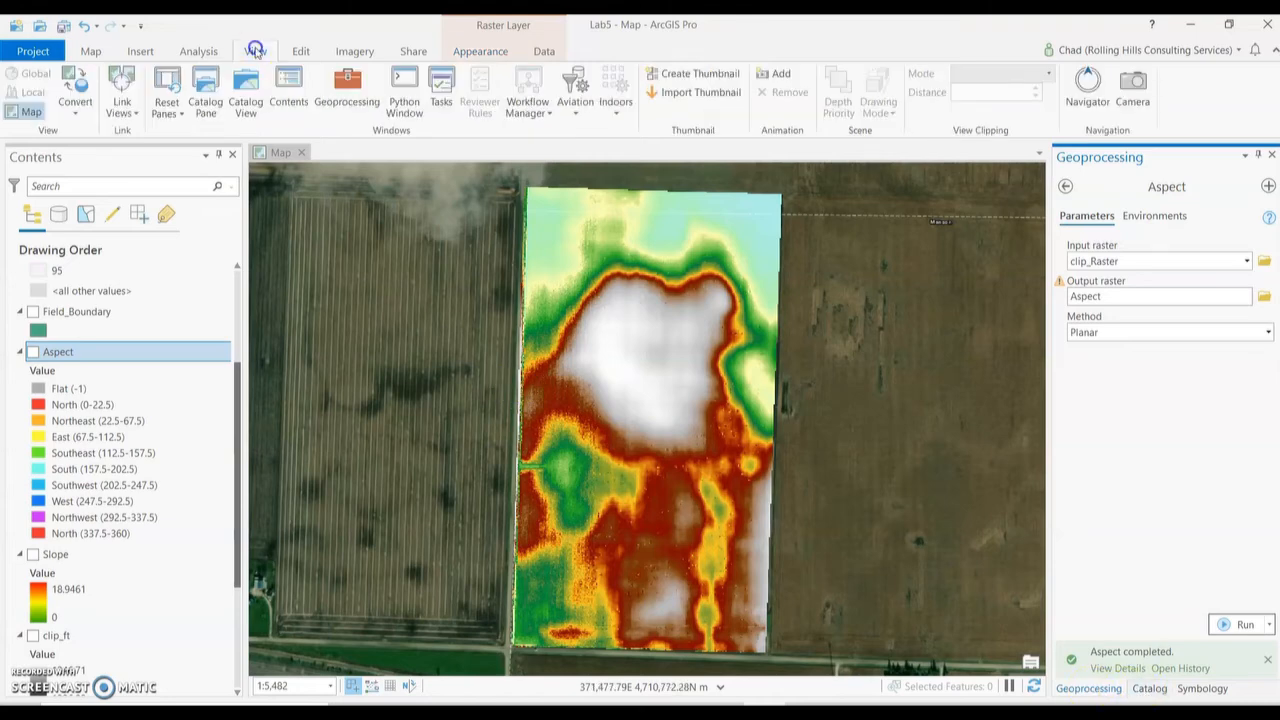
left_click(347, 90)
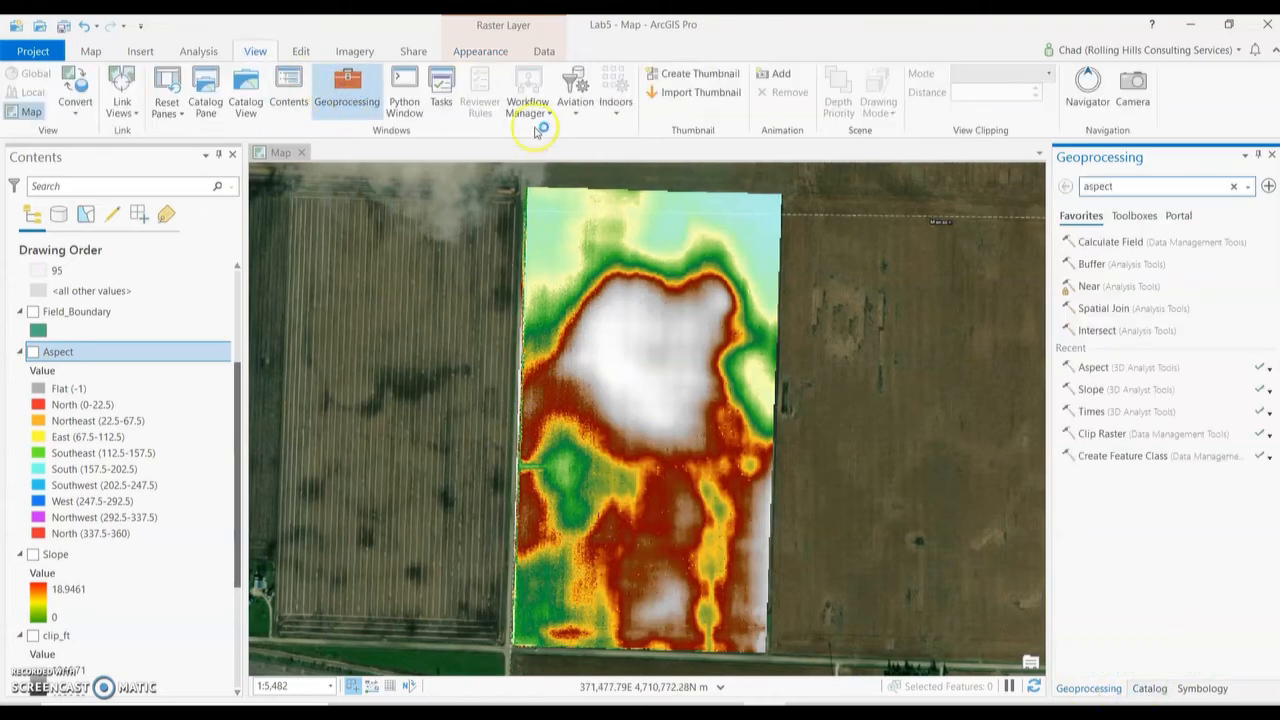
left_click(1068, 189)
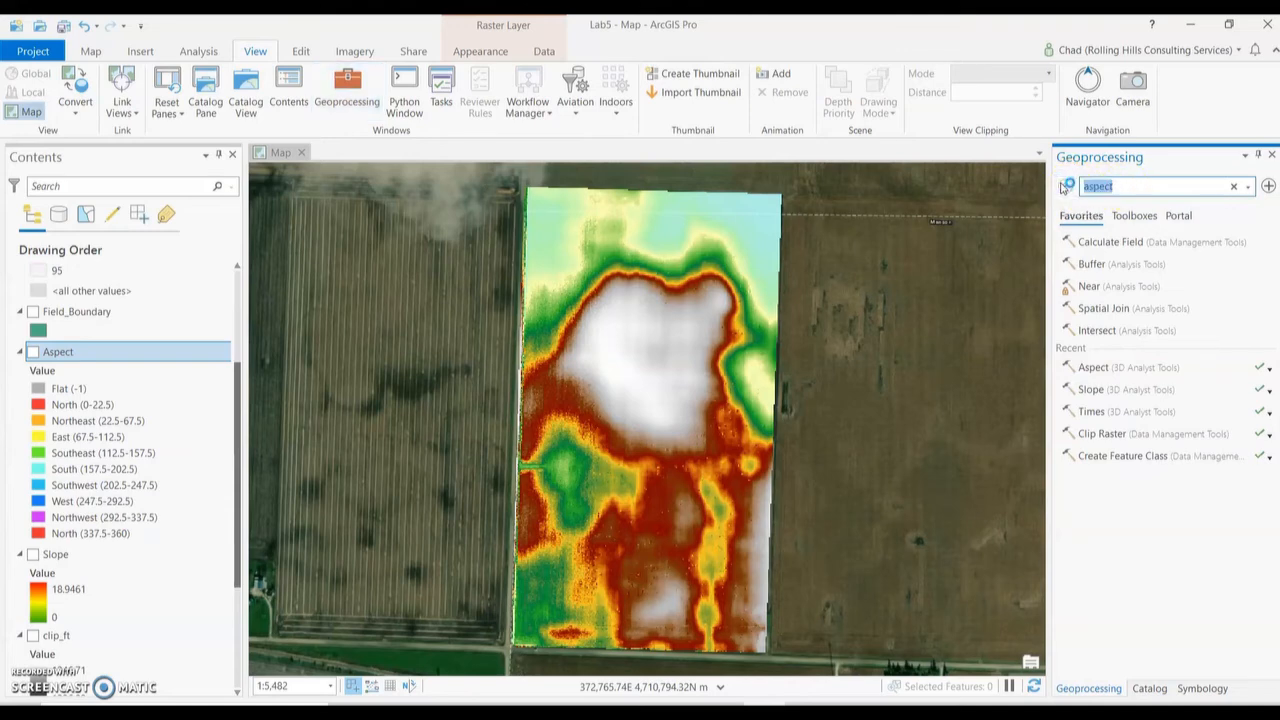
type("hillshade")
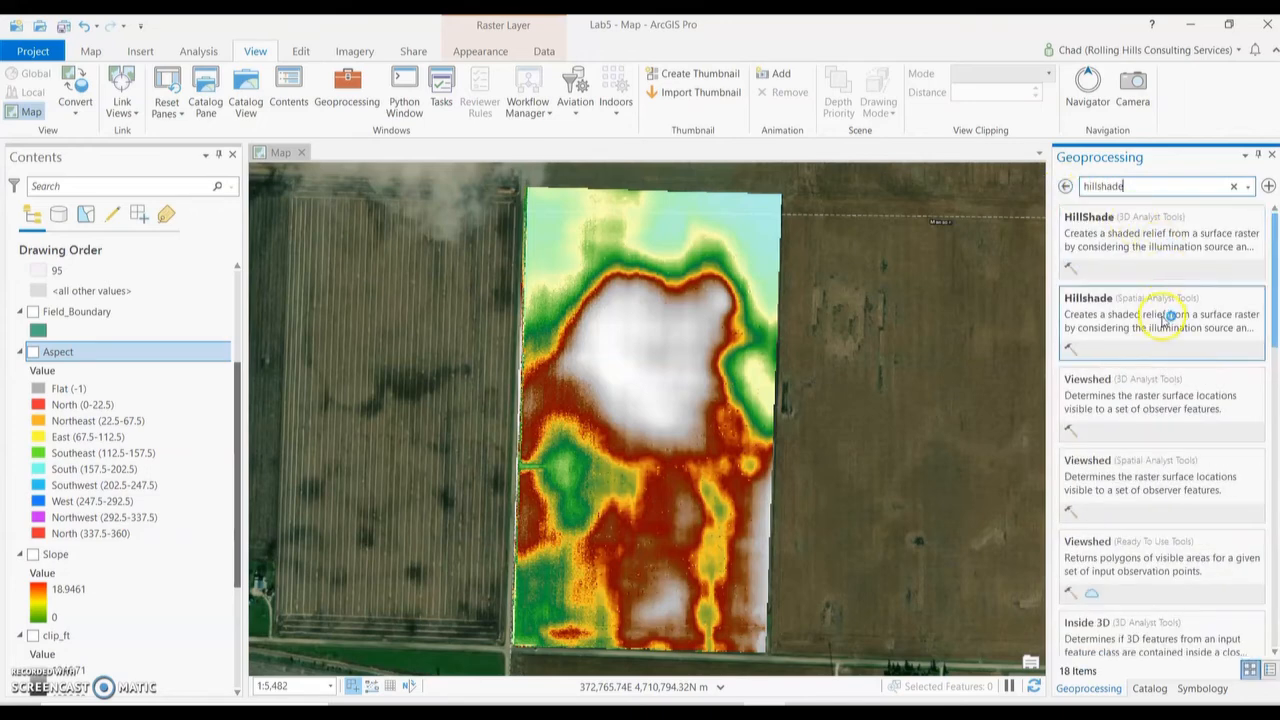
left_click(1160, 252)
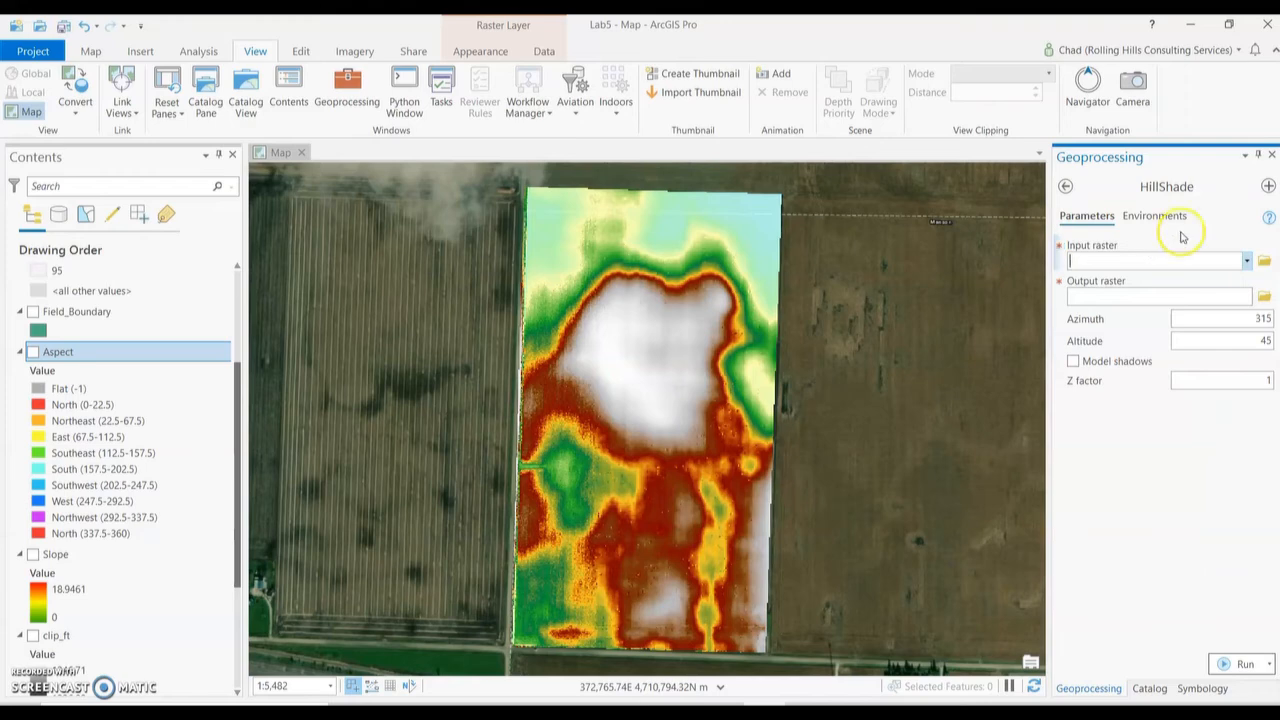
Set clip_Raster as the HillShade tool's input raster and name the output raster HillShade in Lab5.gdb
left_click(1247, 261)
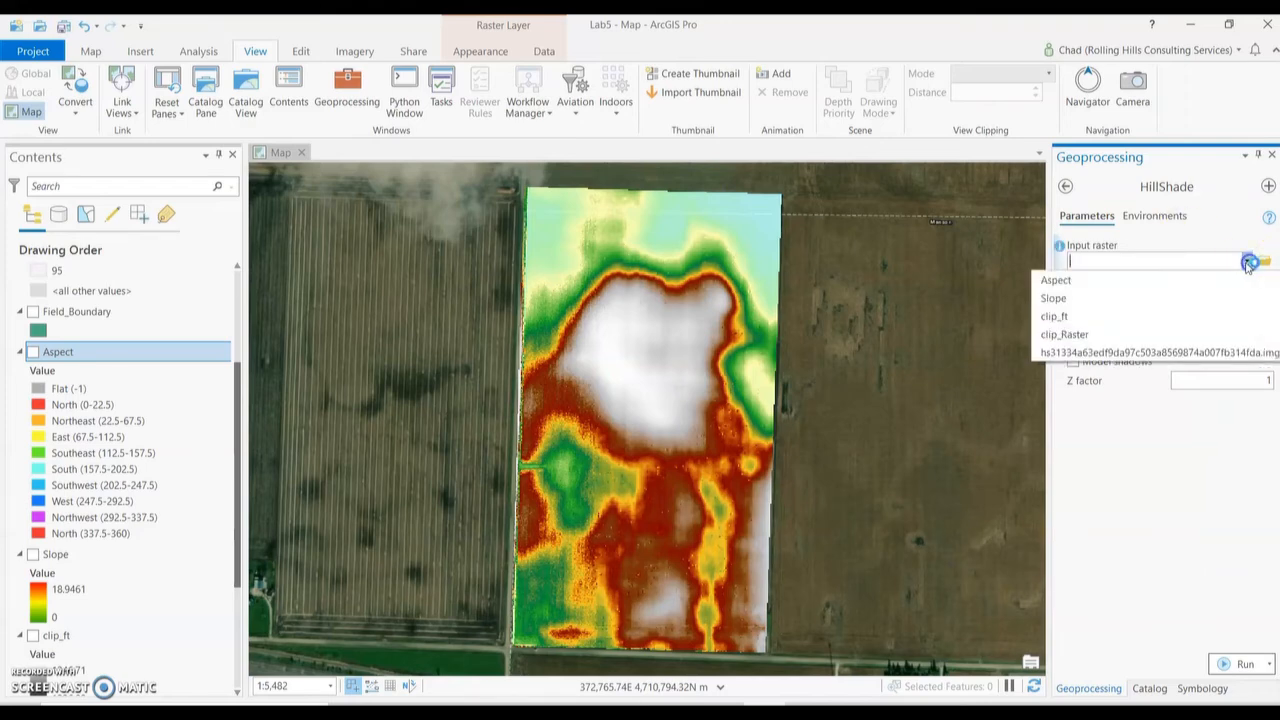
left_click(1078, 334)
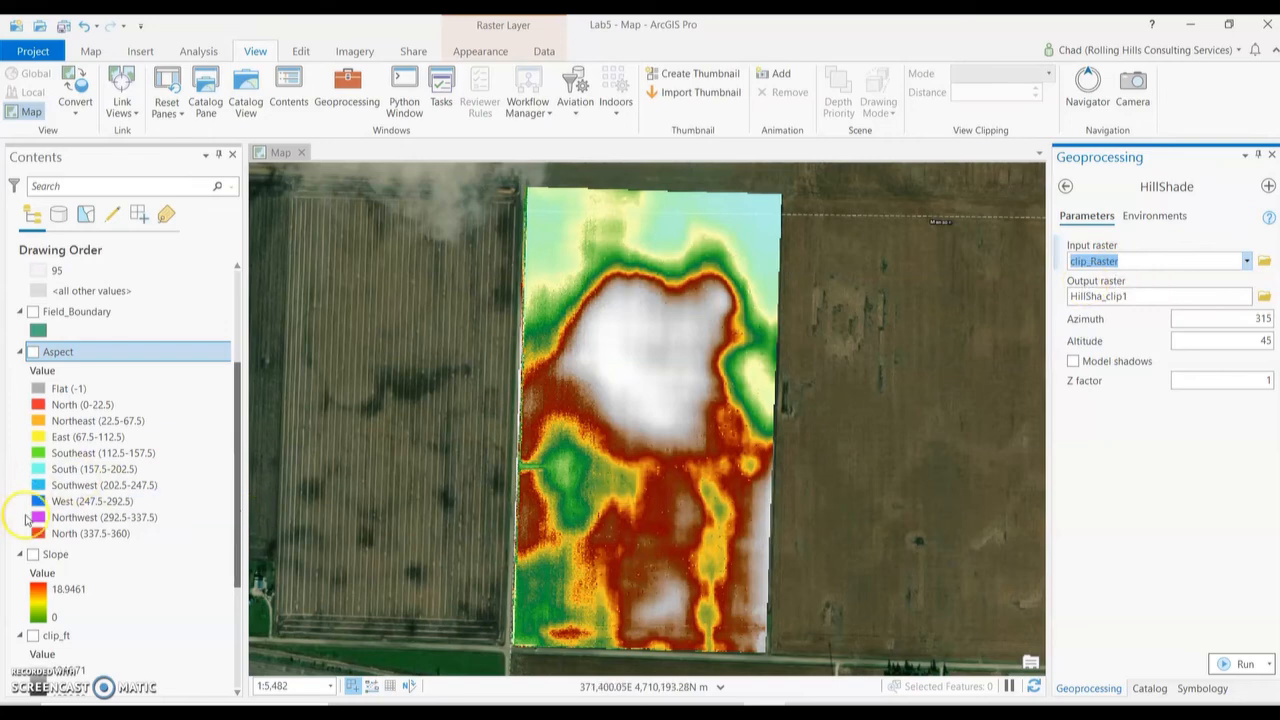
scroll(229, 445, "down", 4)
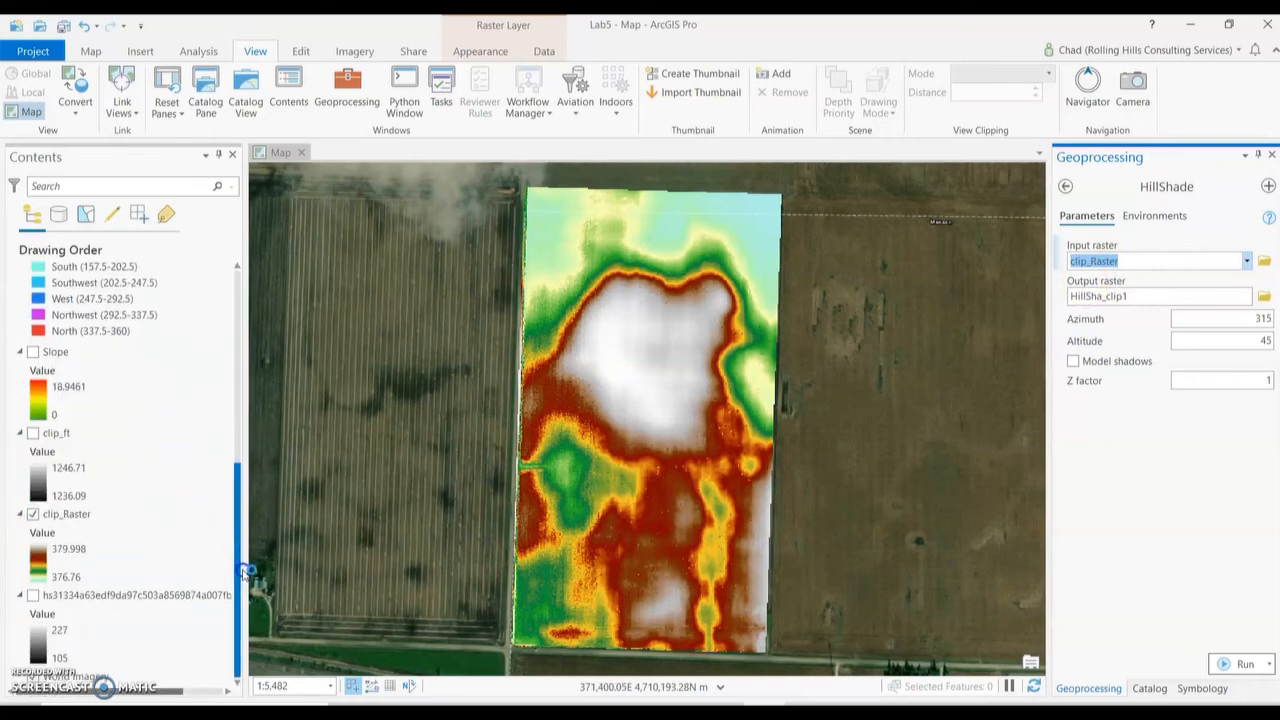
left_click(1141, 297)
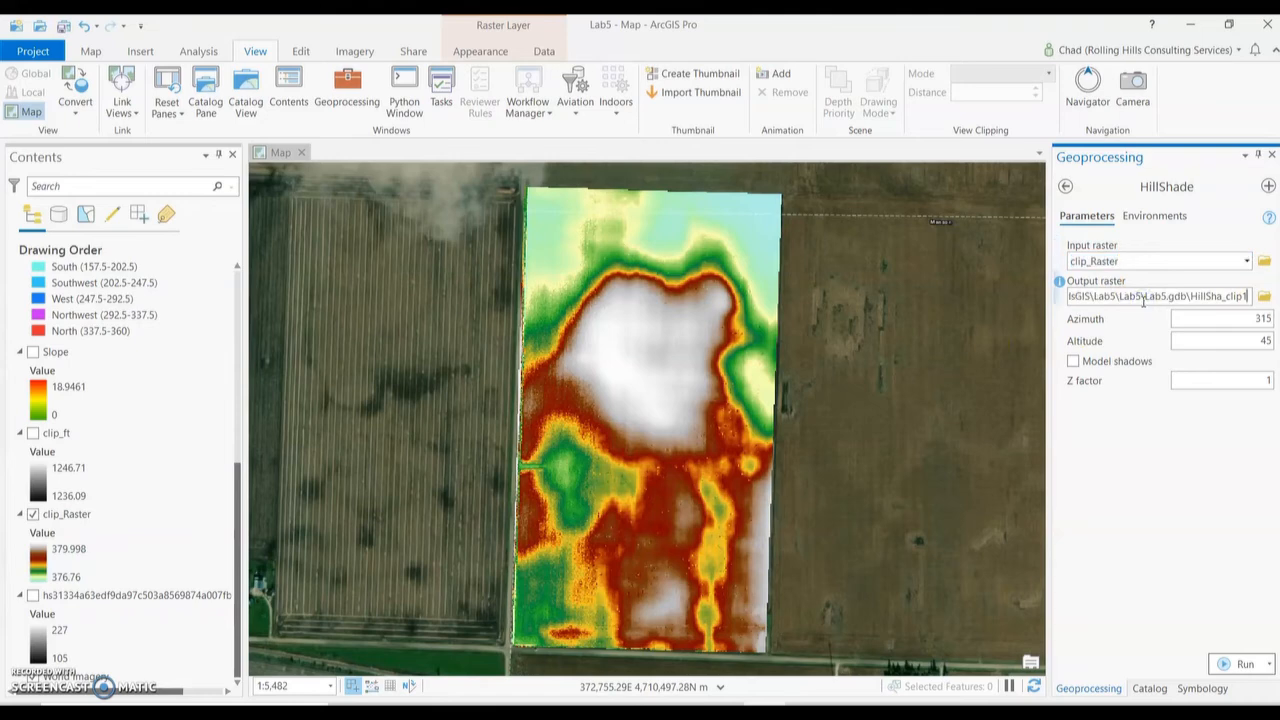
key("BackSpace")
key("BackSpace")
key("BackSpace")
key("BackSpace")
key("BackSpace")
key("BackSpace")
type("de")
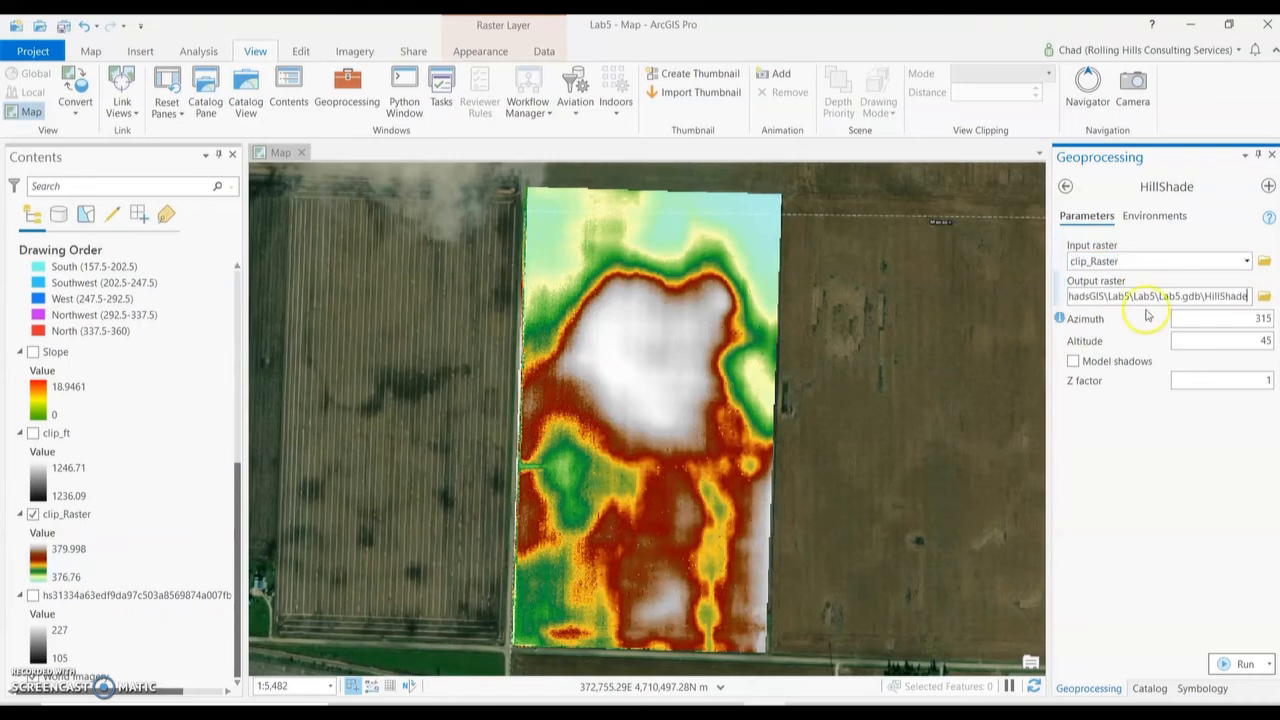
Review the HillShade tool's azimuth and altitude parameters and set the azimuth to 210
left_click(1214, 320)
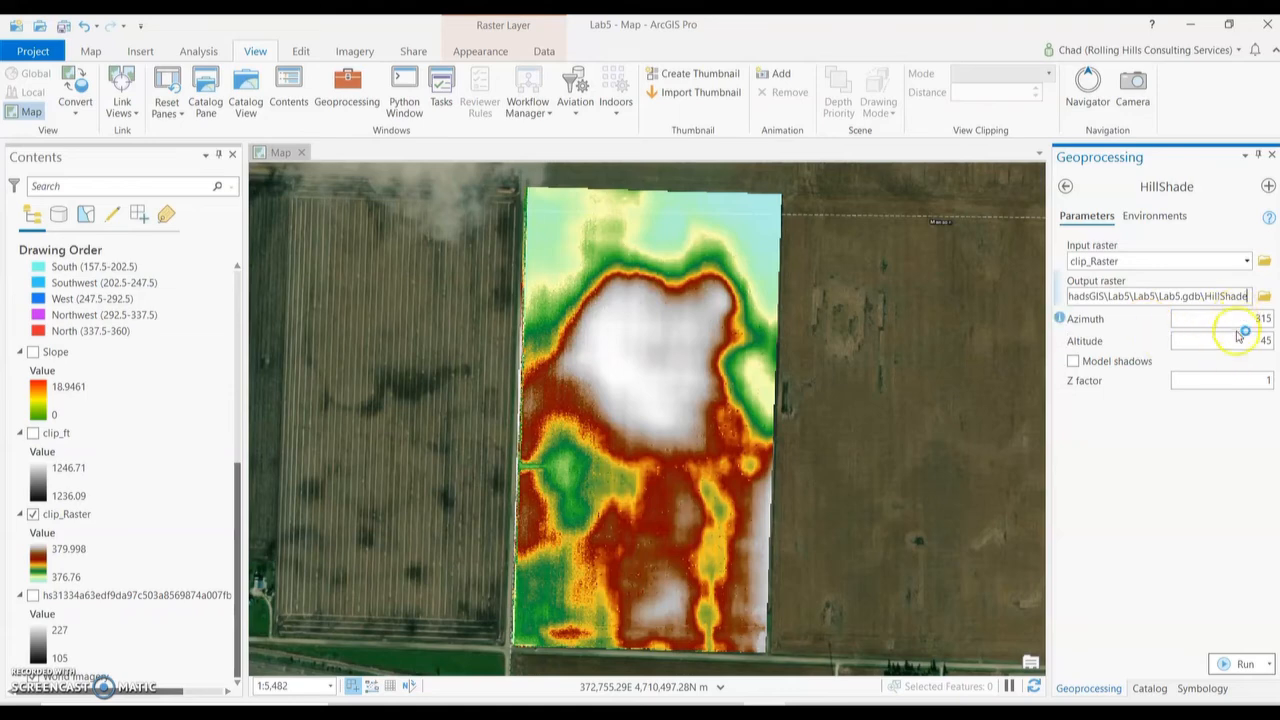
left_click(1237, 341)
left_click(1236, 323)
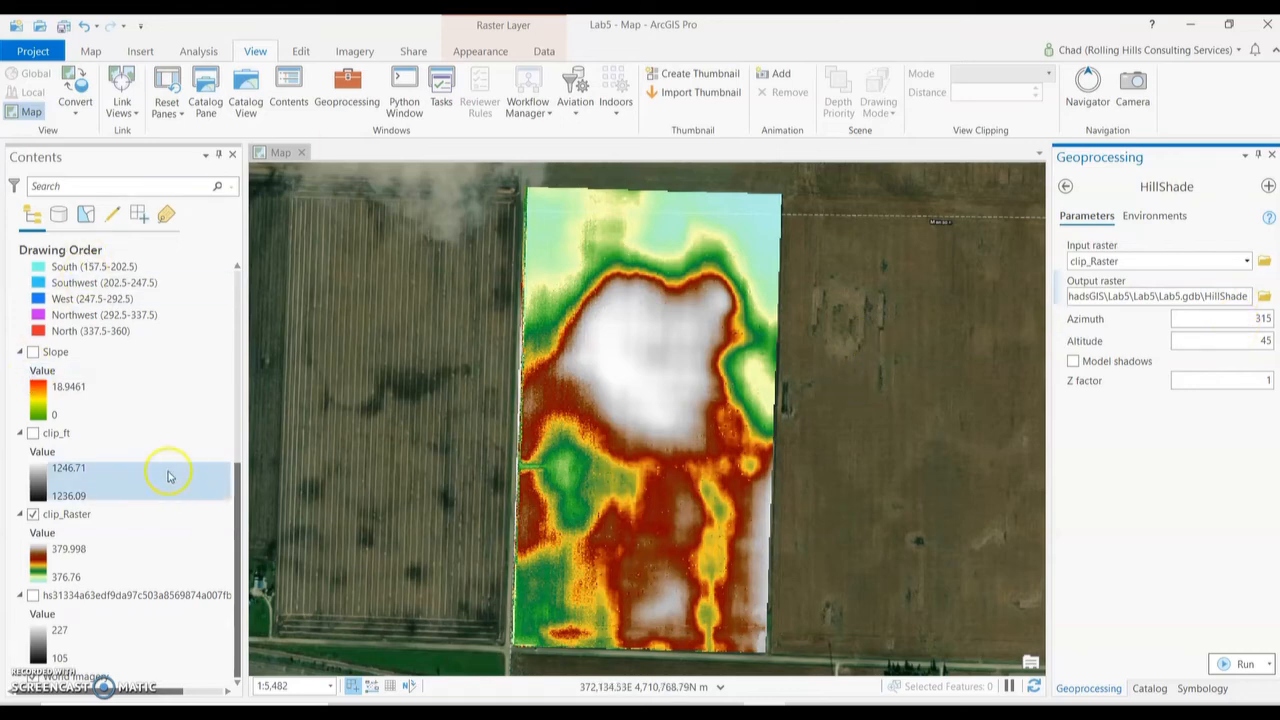
left_click_drag(238, 483, 248, 413)
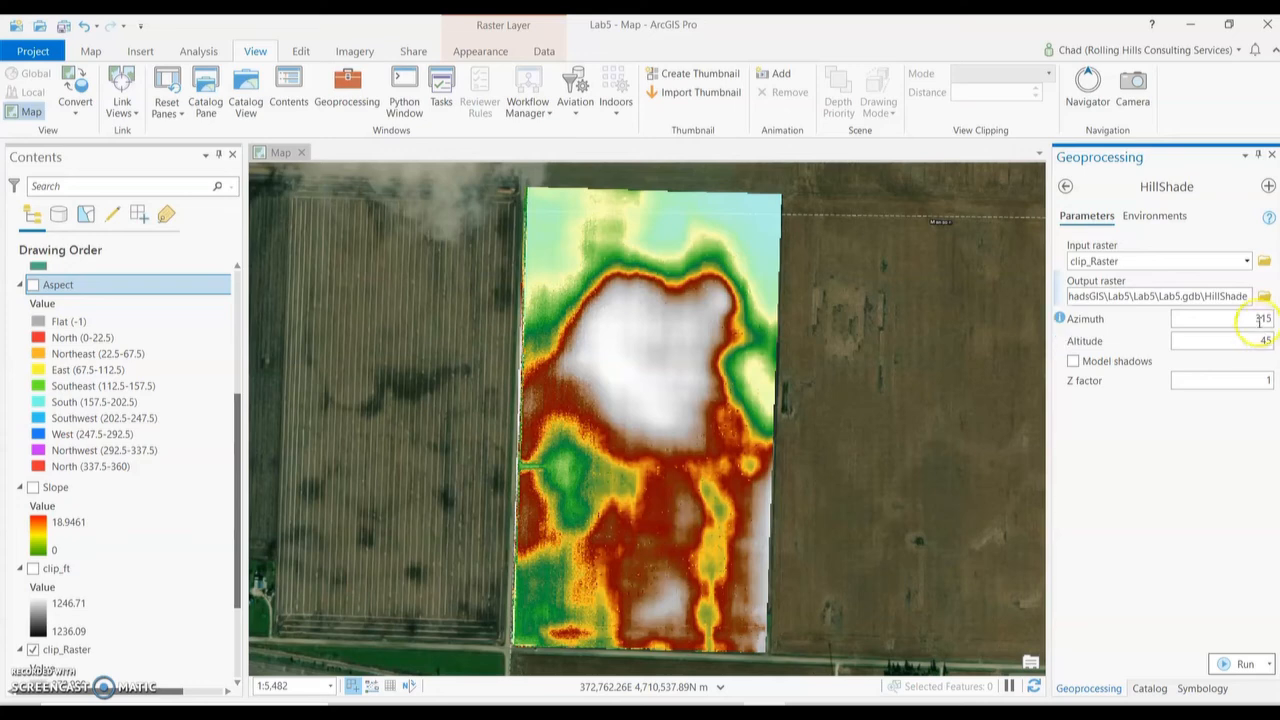
left_click(1262, 318)
left_click(1158, 398)
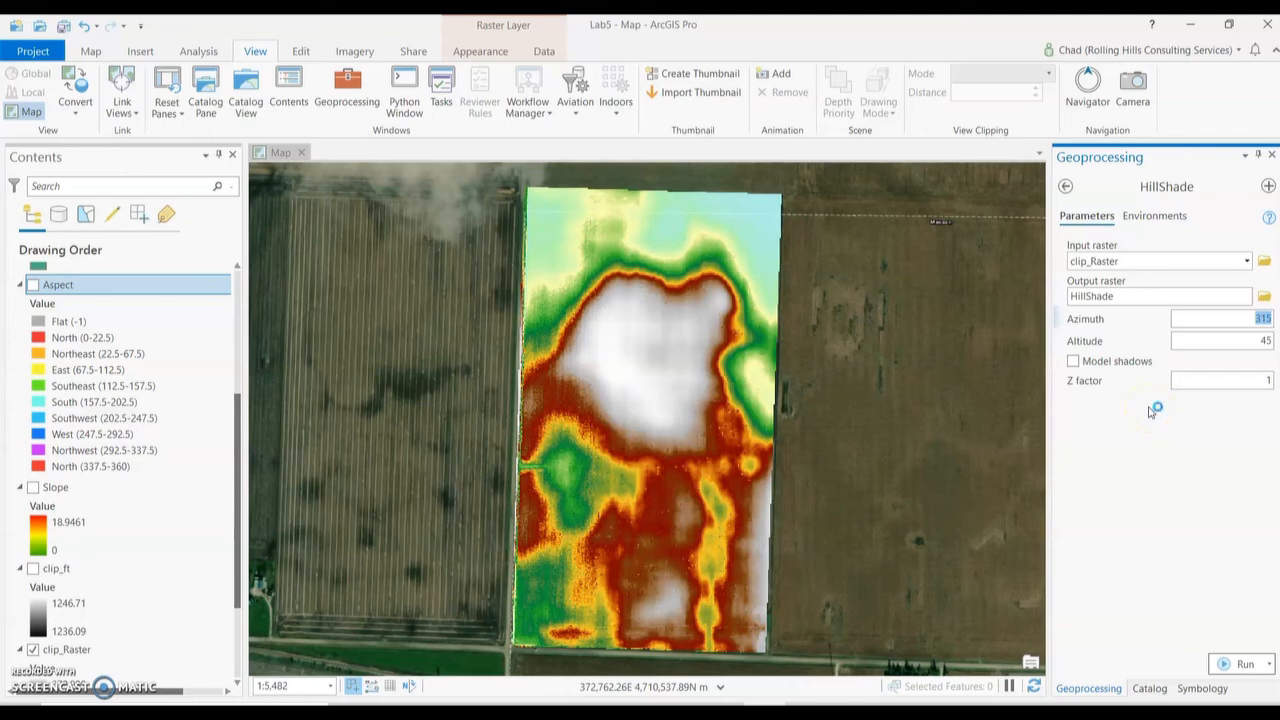
type("210")
left_click(1152, 408)
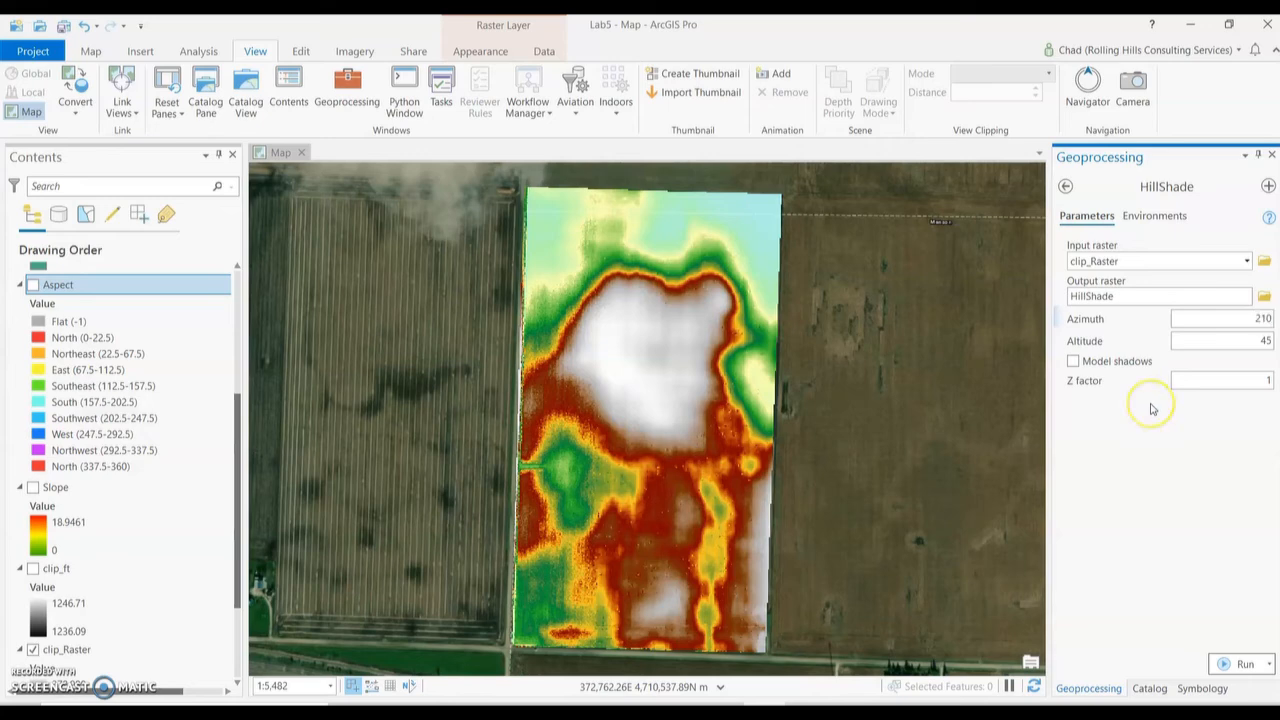
Set the hillshade altitude to 30 and enable Model shadows
double_click(1268, 341)
left_click(1175, 420)
left_click(1073, 362)
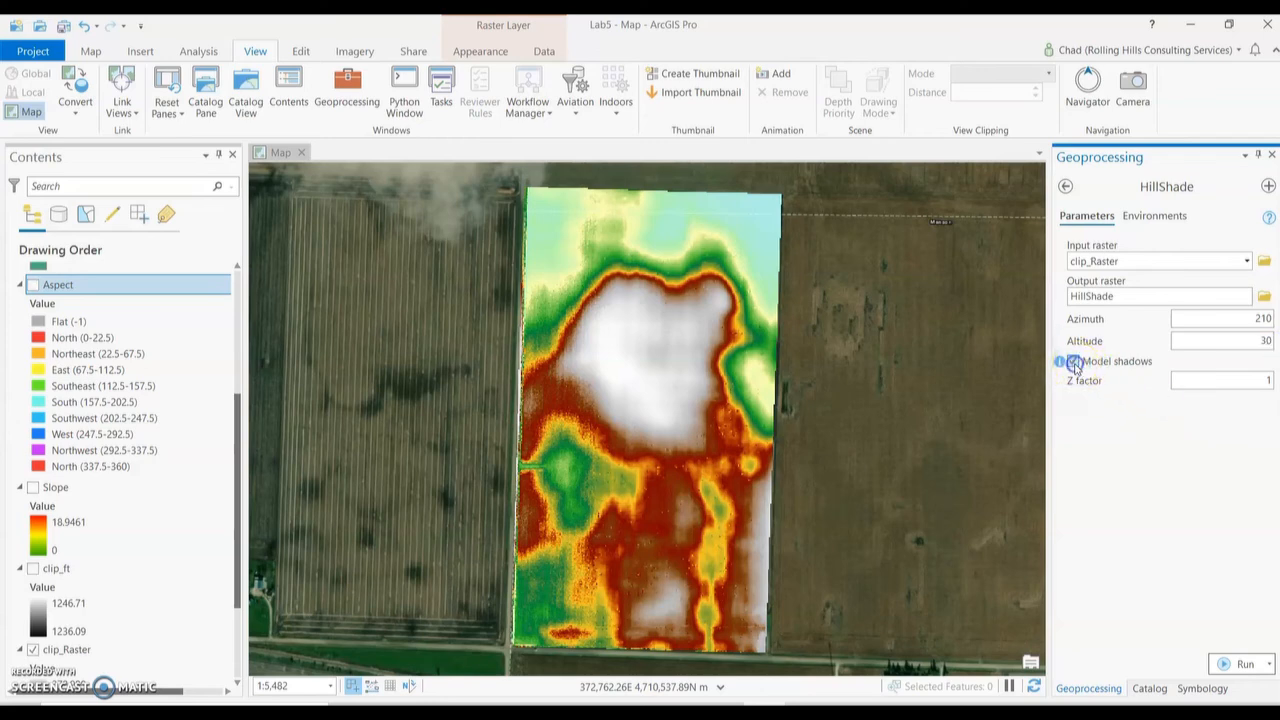
left_click(1139, 449)
left_click(1257, 322)
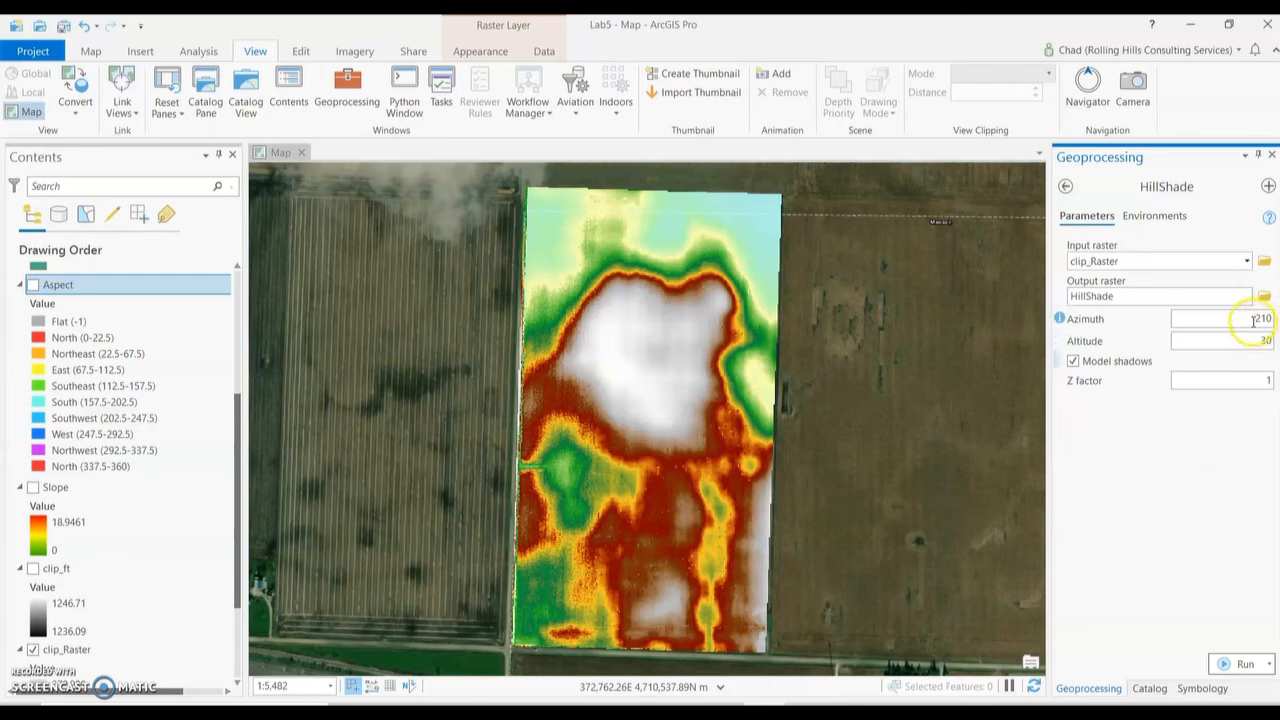
left_click(1256, 344)
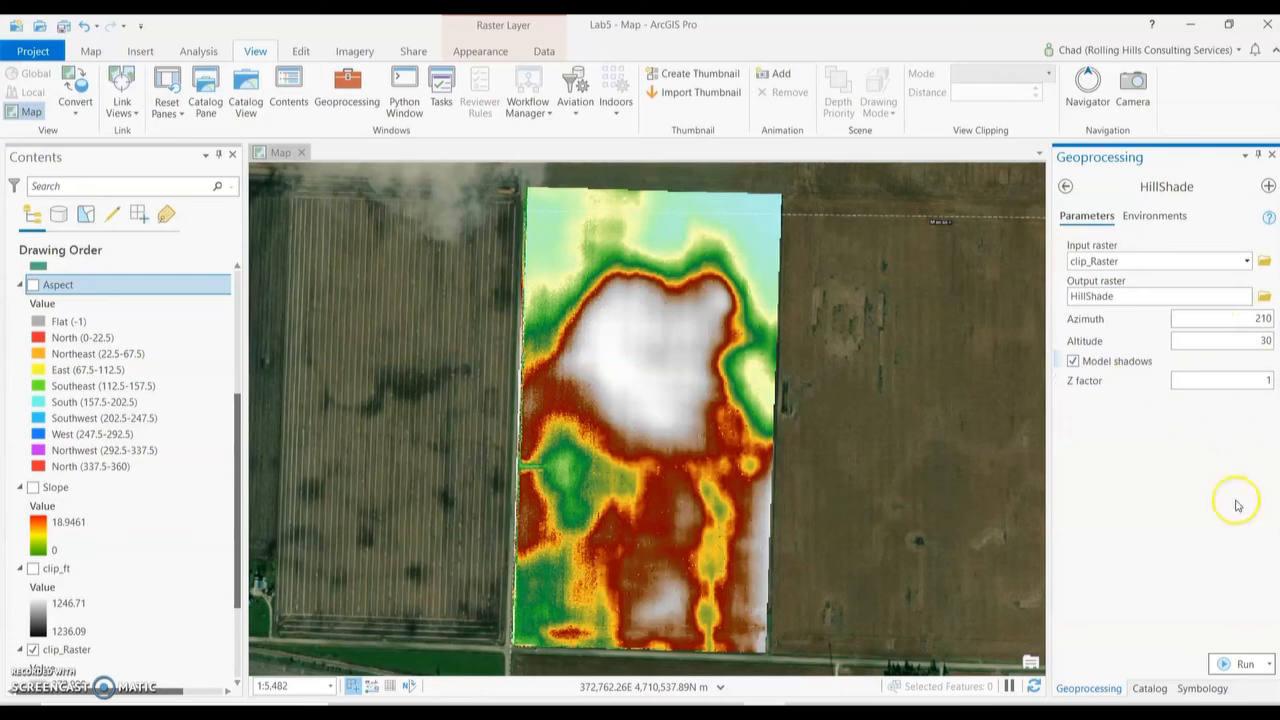
Run the HillShade tool and show the original hillshade image layer (hs31334…) for comparison with the new raster
left_click(1246, 664)
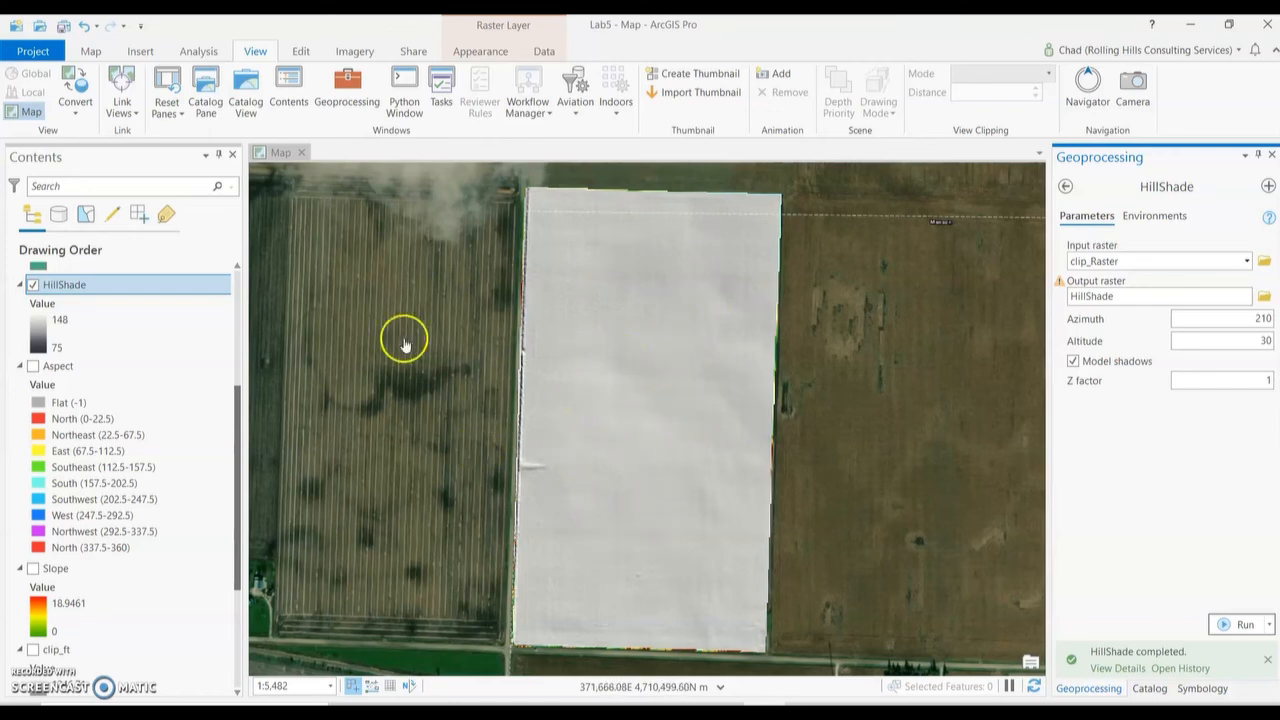
left_click_drag(237, 408, 235, 527)
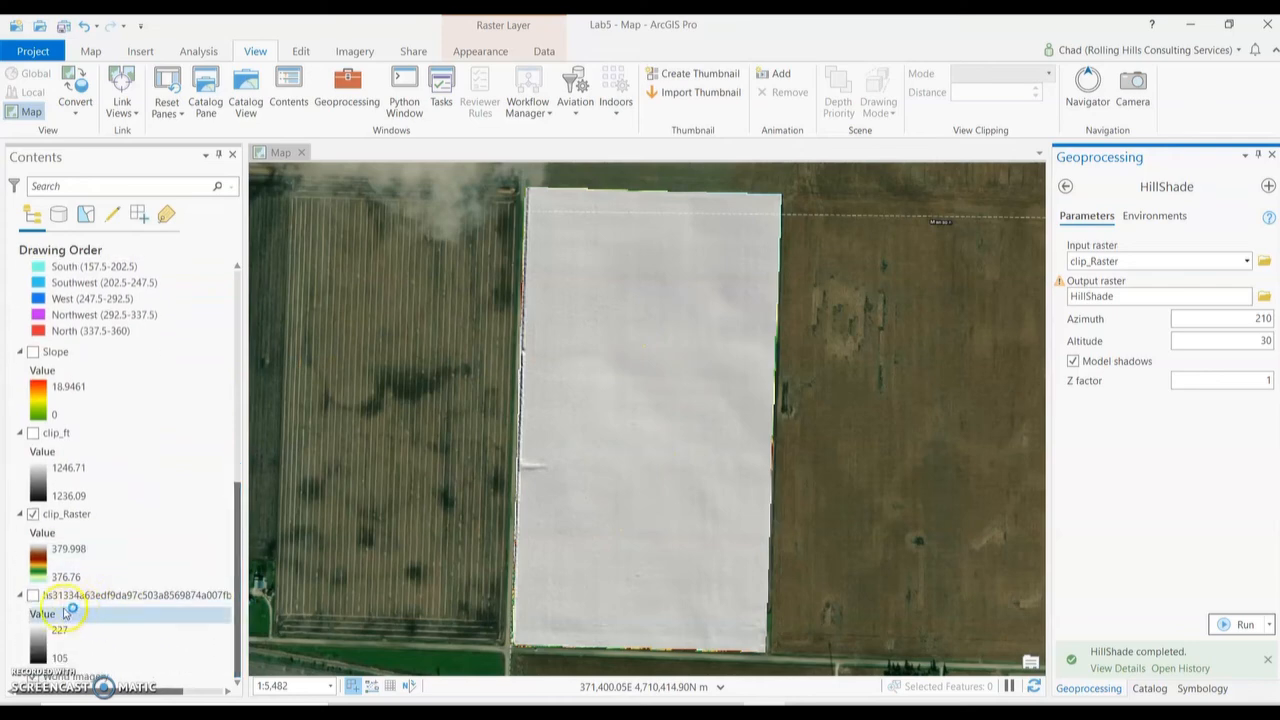
left_click(33, 595)
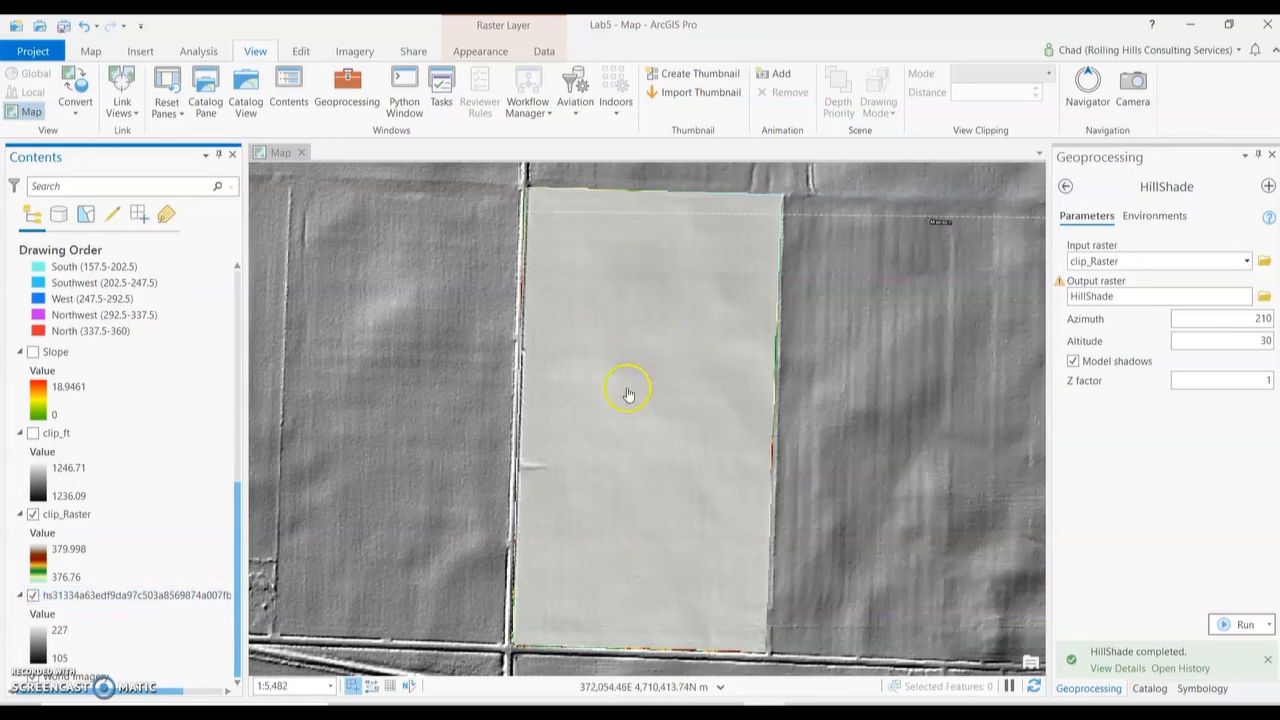
Hide the original hs31334… hillshade layer and move clip_Raster directly above HillShade in the drawing order
left_click(33, 595)
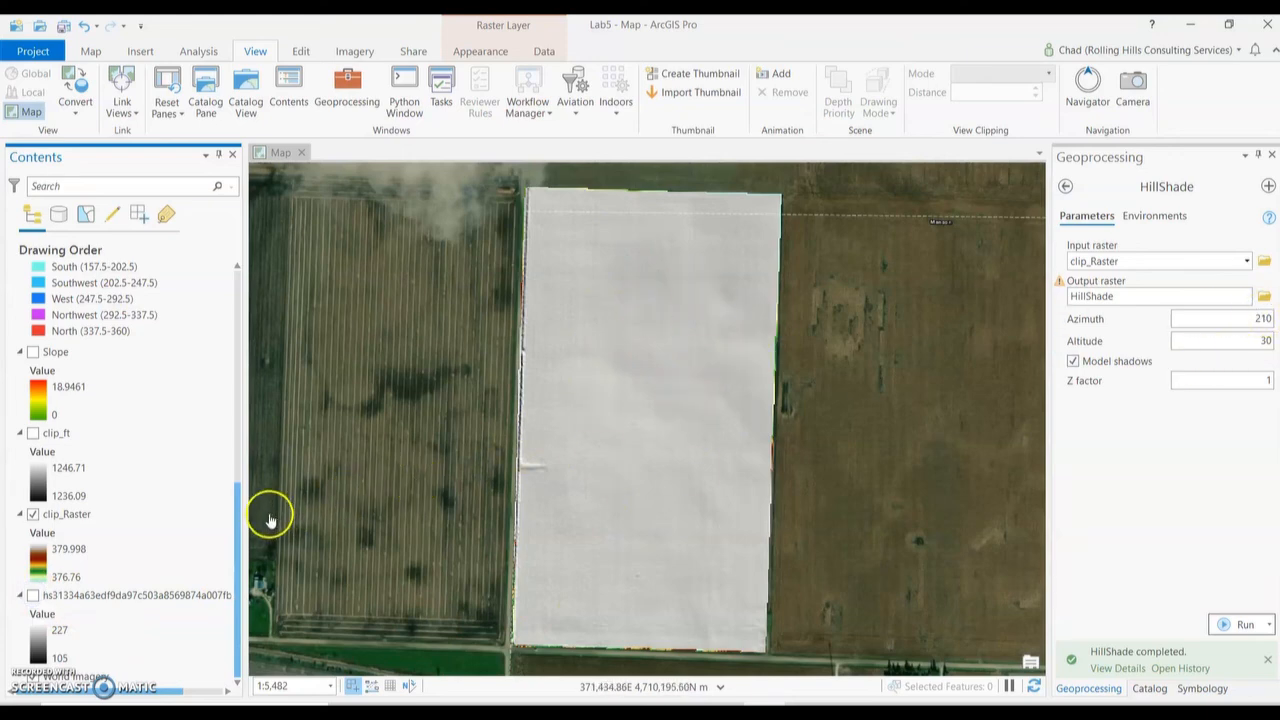
left_click(71, 516)
scroll(108, 255, "up", 2)
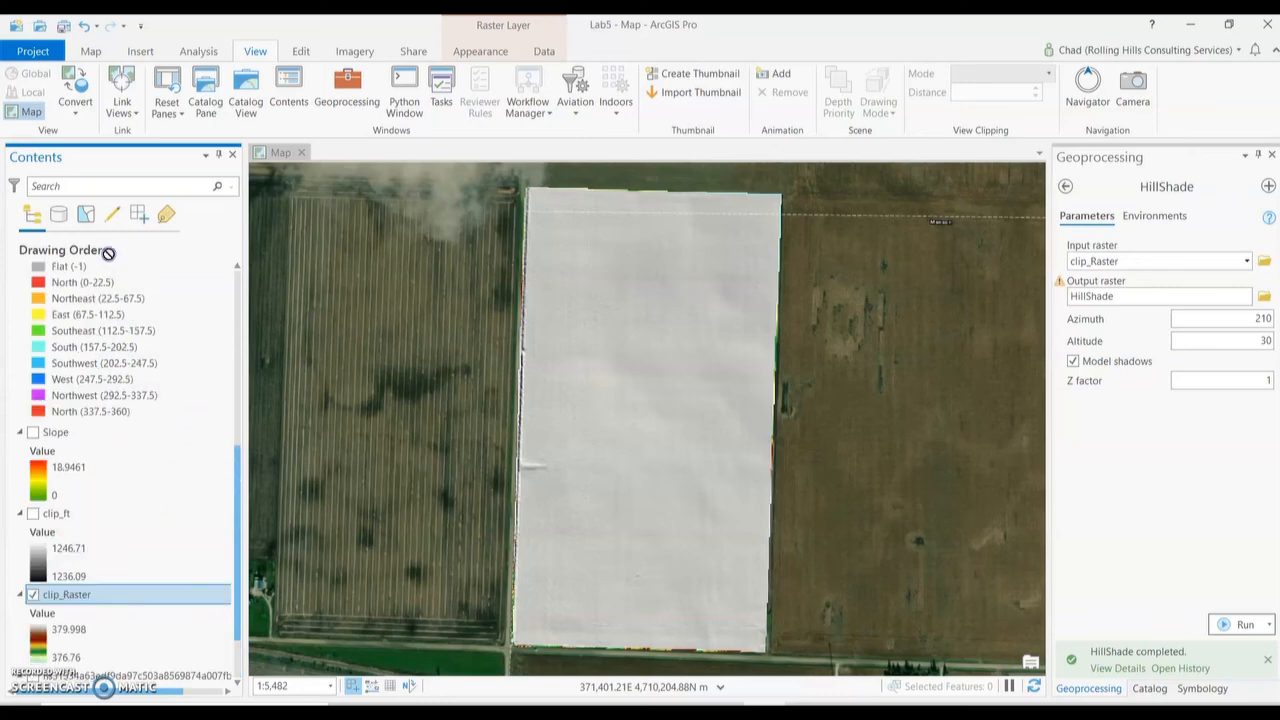
scroll(115, 290, "up", 5)
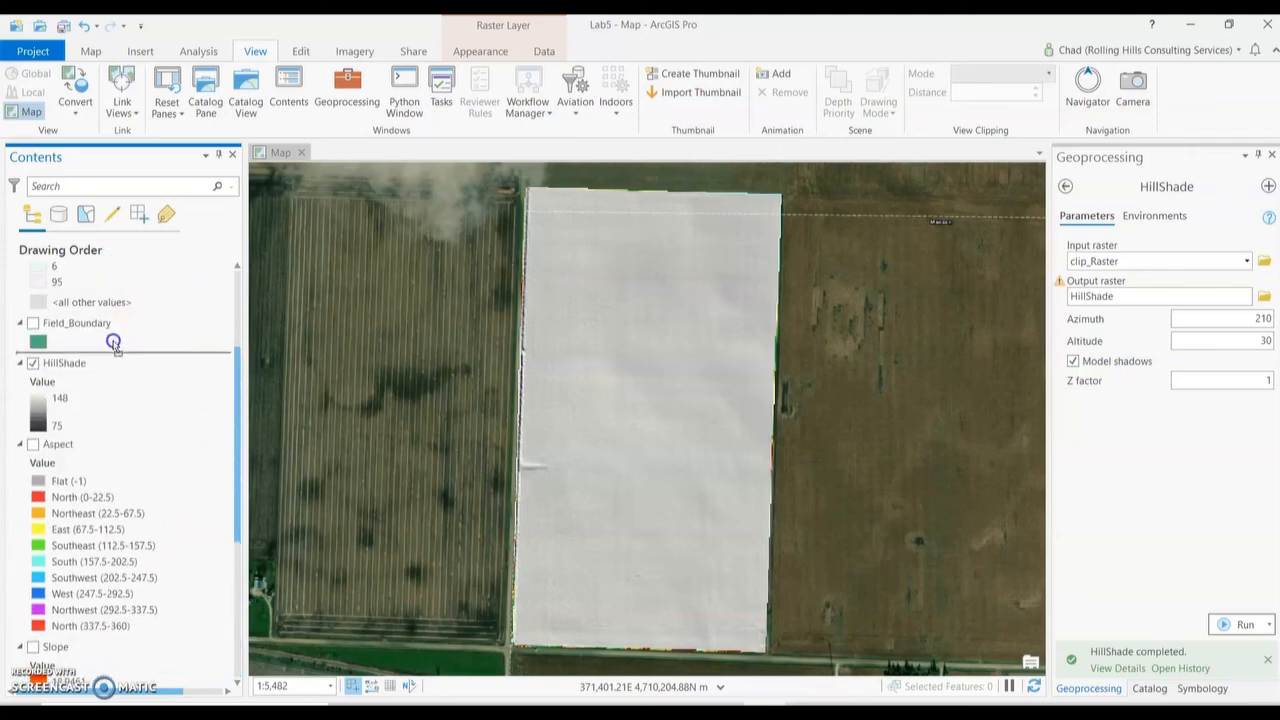
left_click_drag(113, 343, 113, 345)
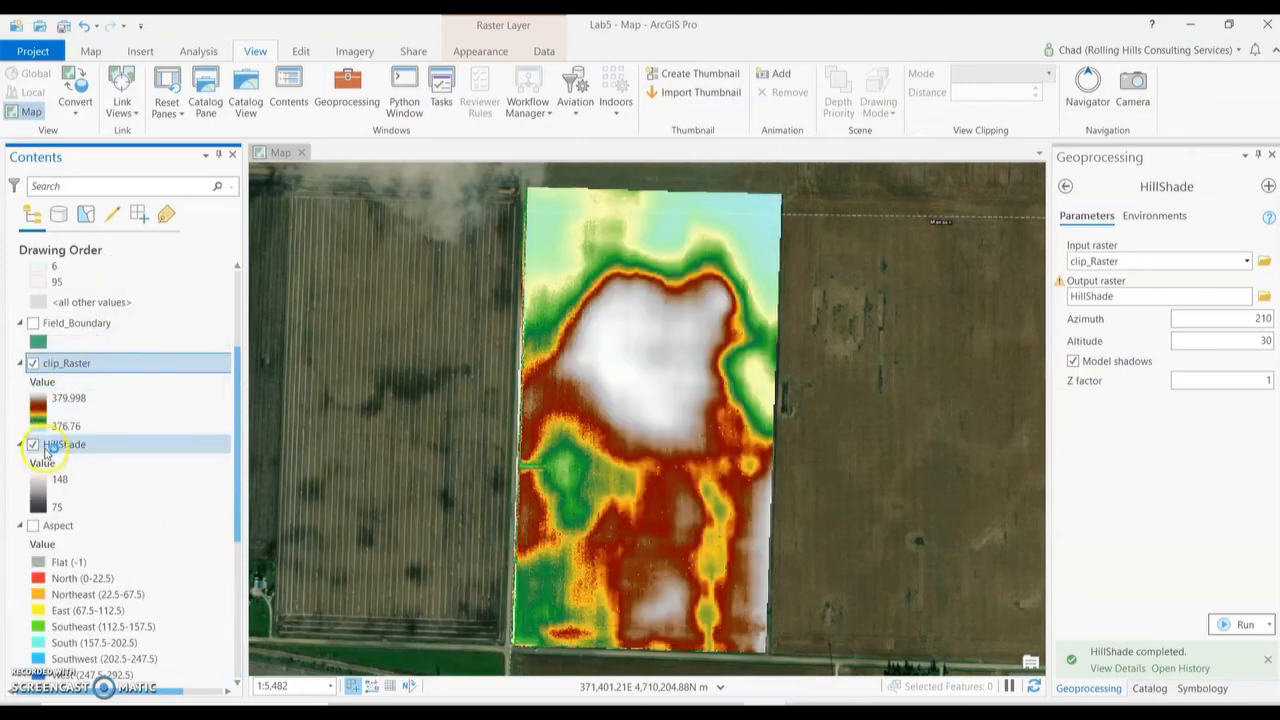
Set the clip_Raster layer's transparency to 77% so that it blends with the hillshade beneath it
left_click(480, 50)
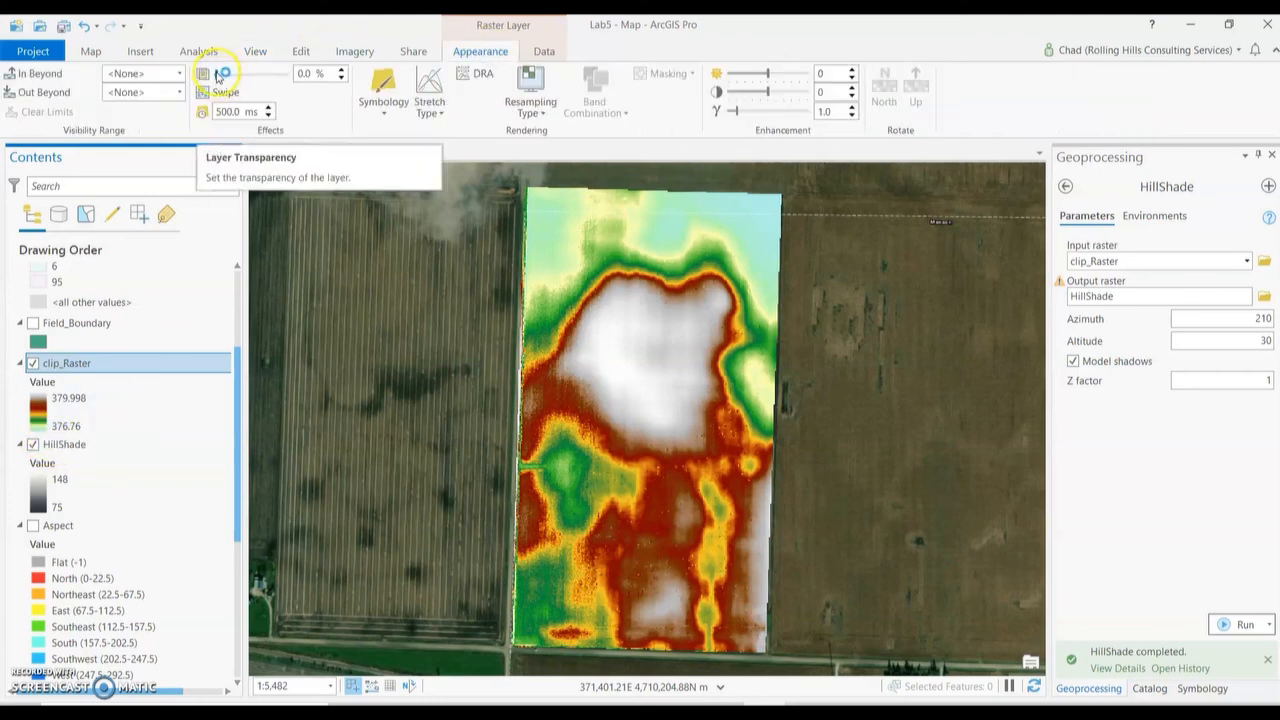
left_click_drag(220, 76, 270, 79)
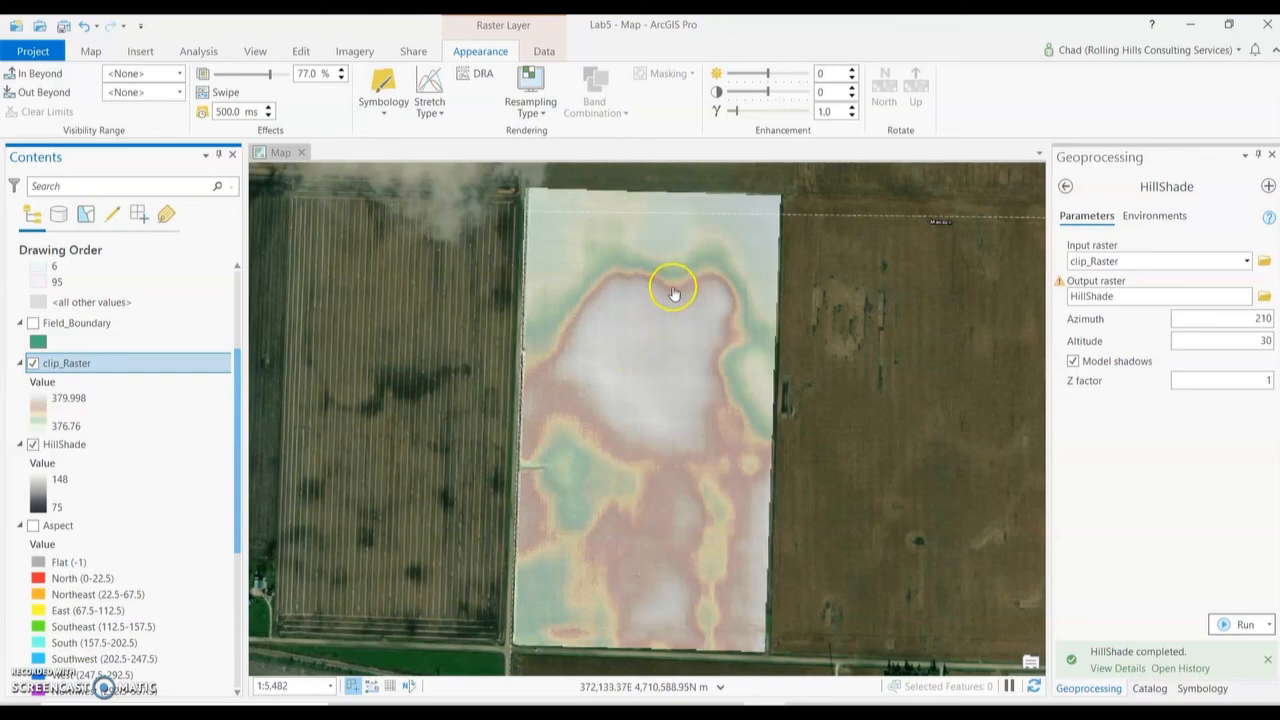
Create a new layout with the ANSI portrait Letter page size, 8.5" × 11"
left_click(92, 51)
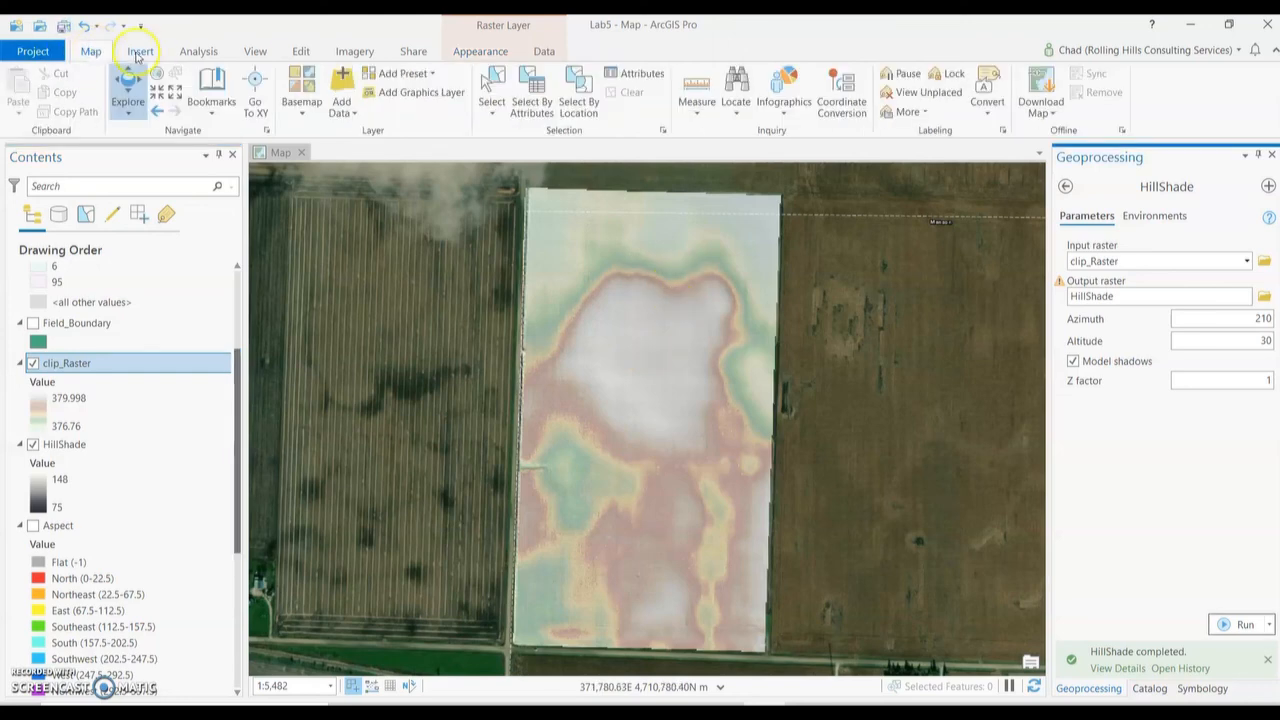
left_click(138, 54)
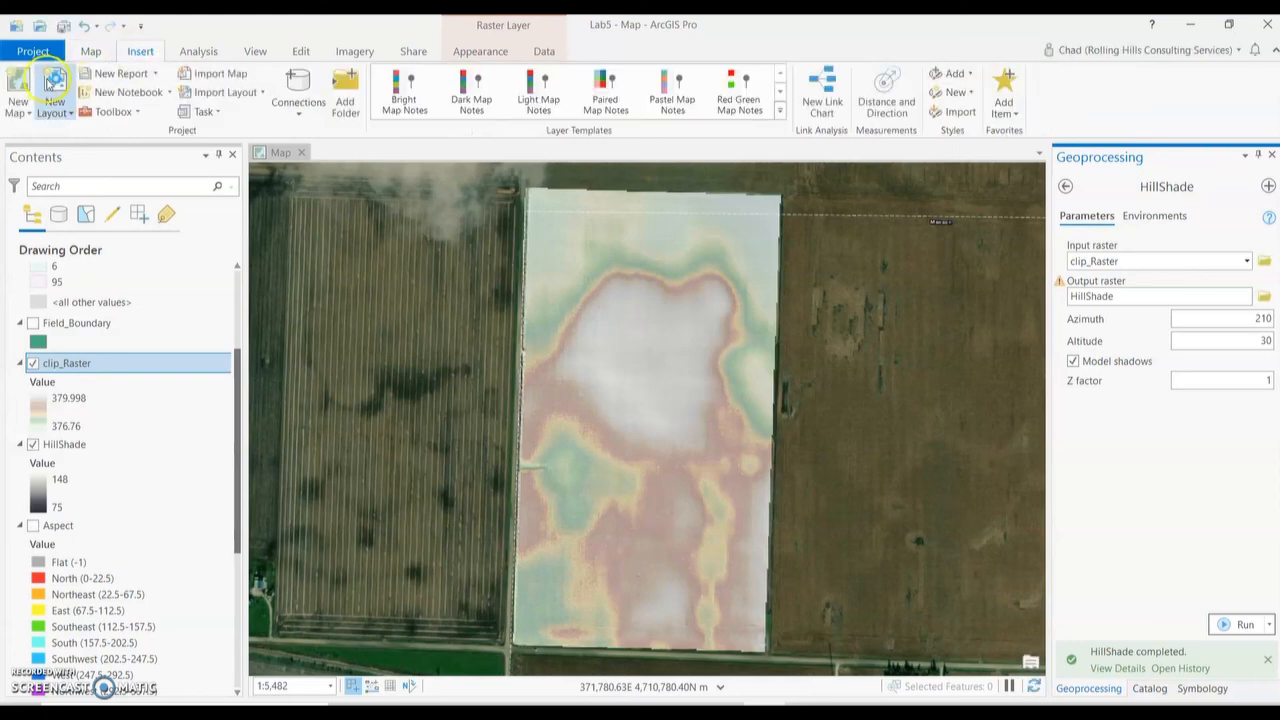
left_click(55, 100)
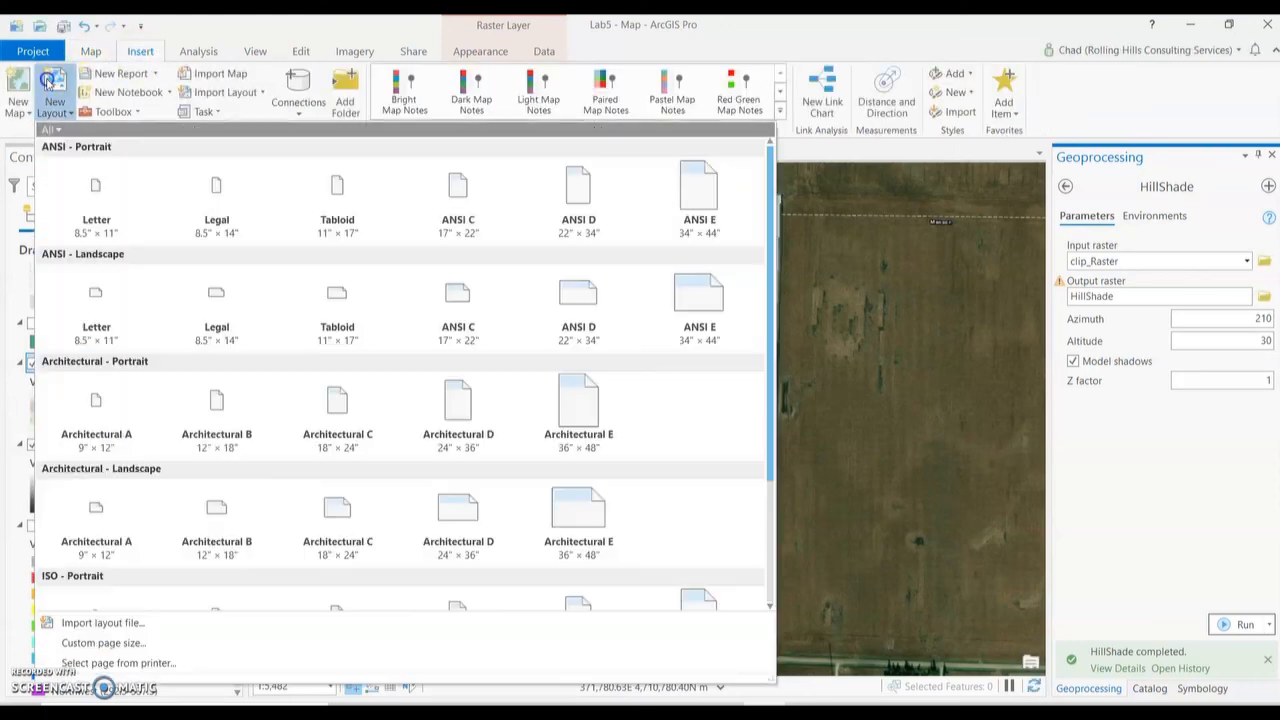
left_click(96, 188)
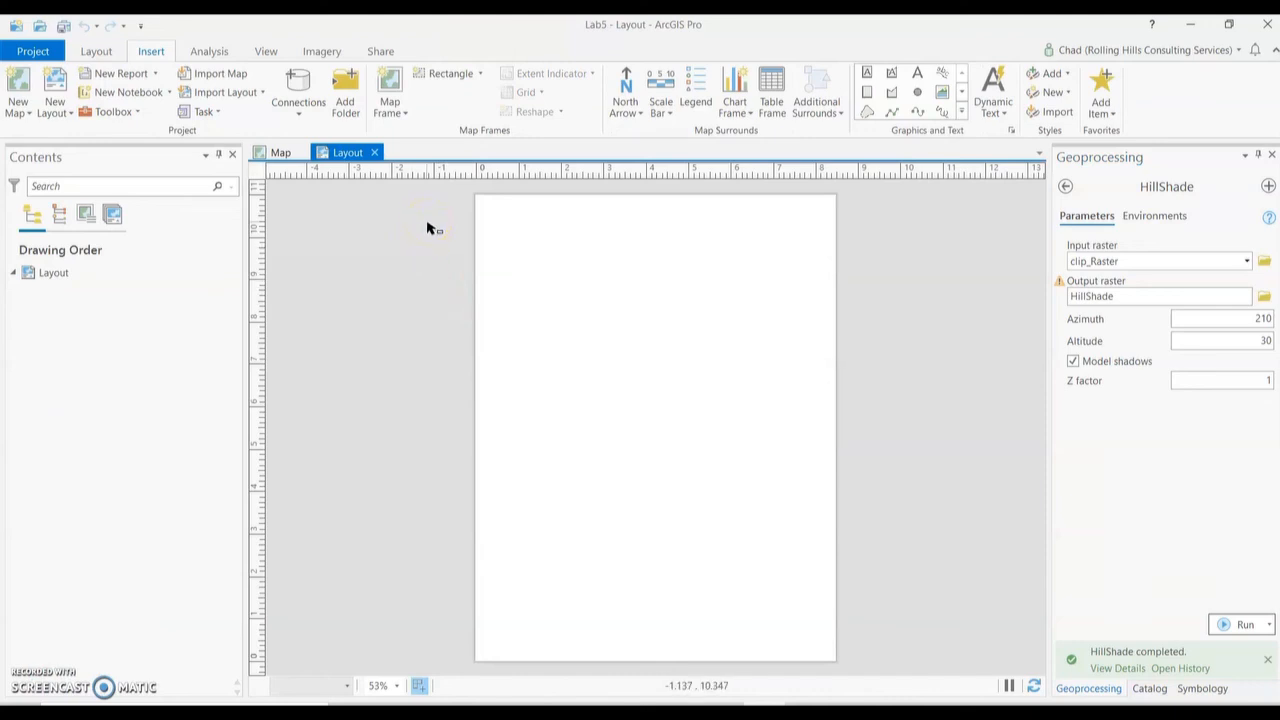
Add a map frame of the map at the 1:5,482 extent, about 8 × 10.5 inches, nearly filling the layout page
left_click(392, 103)
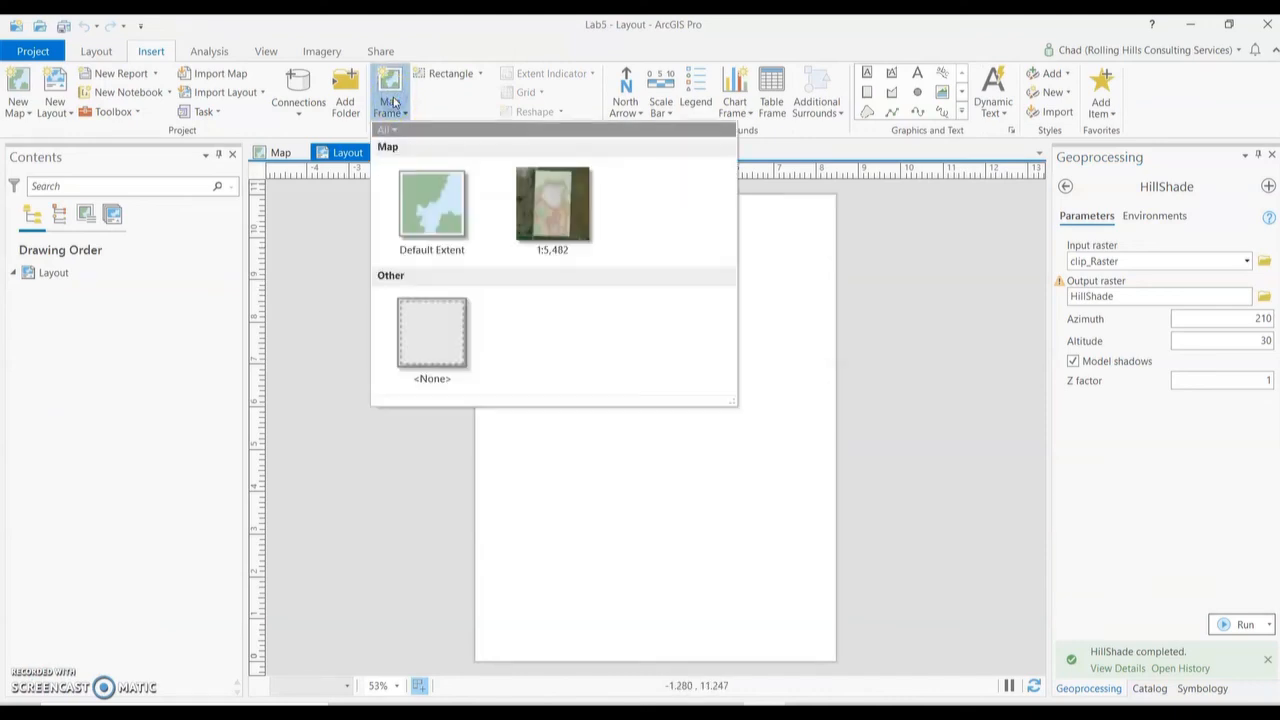
left_click(545, 188)
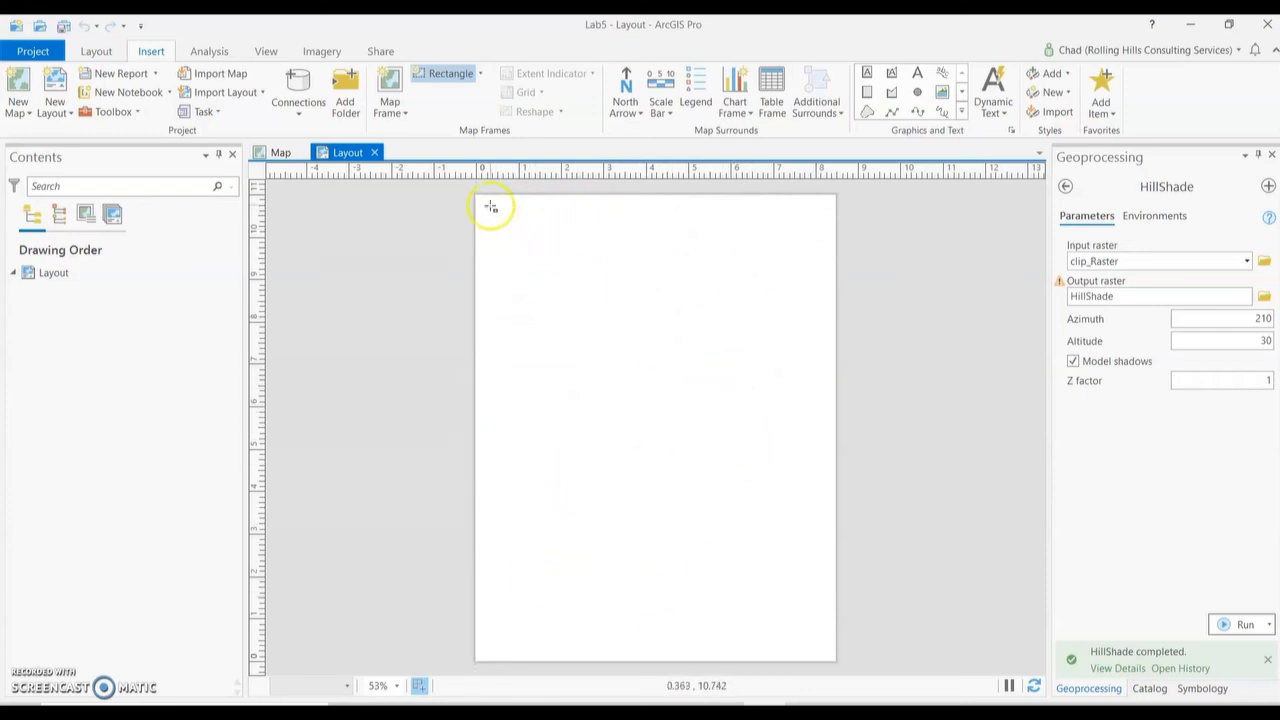
left_click_drag(486, 203, 825, 650)
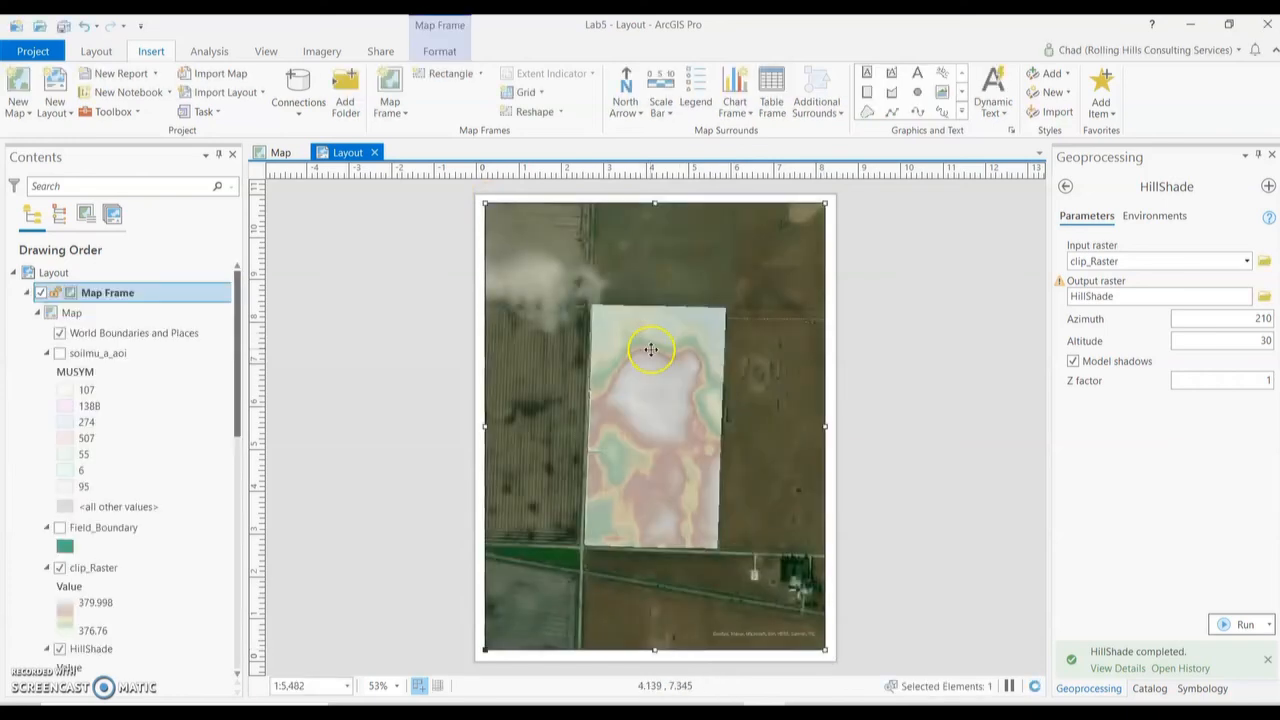
left_click(648, 360)
left_click(652, 384)
left_click(654, 370)
left_click(666, 313)
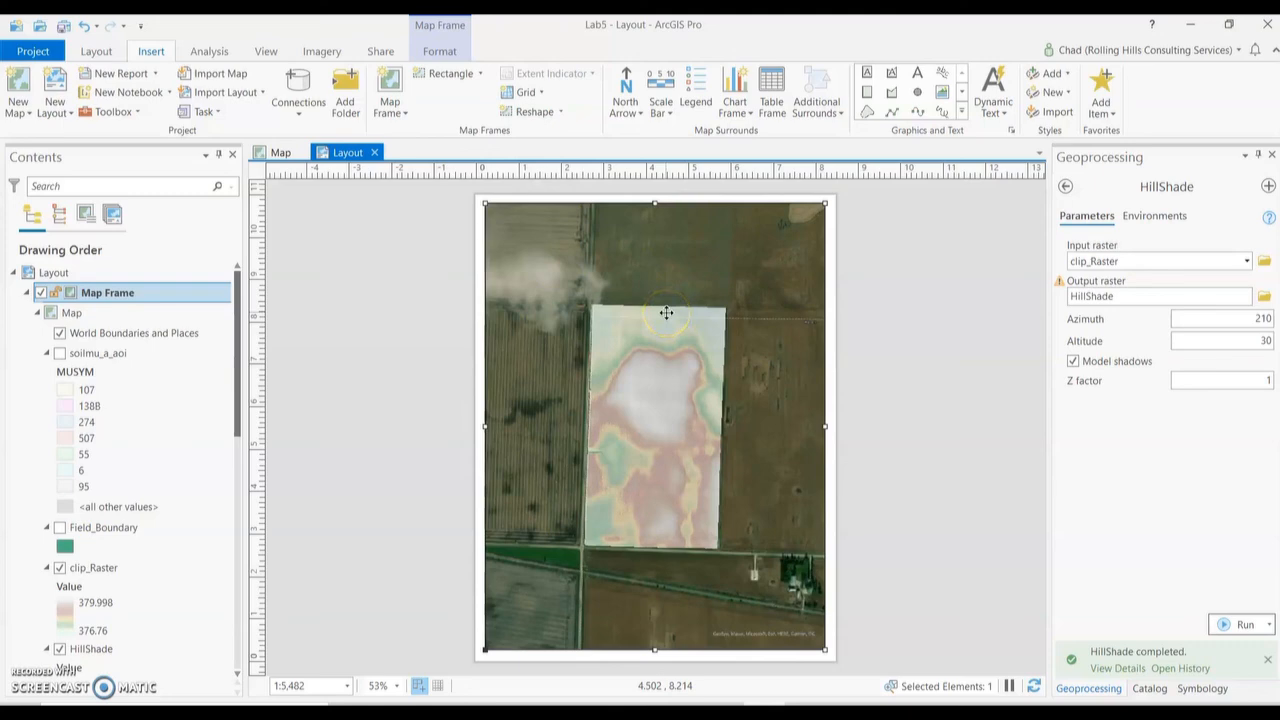